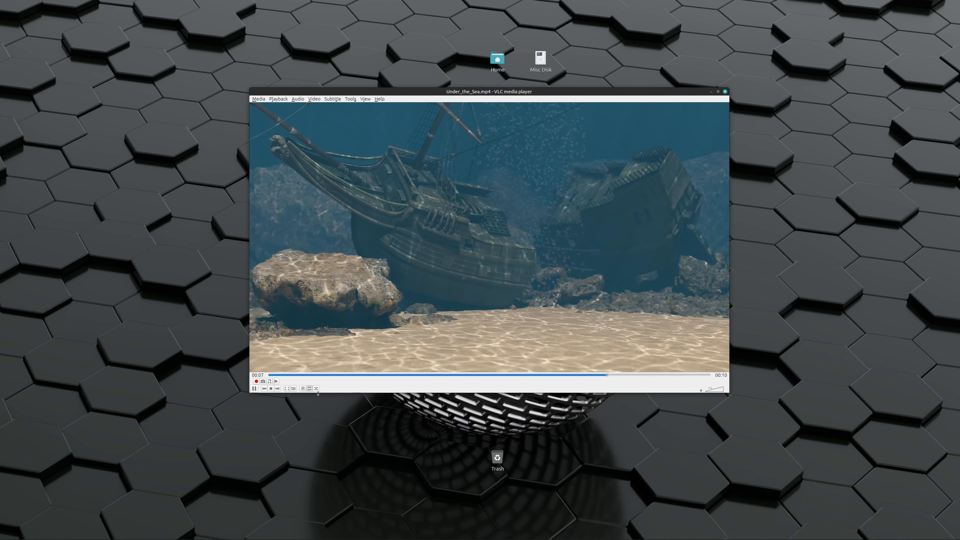
Pause the looping Under_the_Sea.mp4 video, put its window away and switch to Houdini
left_click(310, 389)
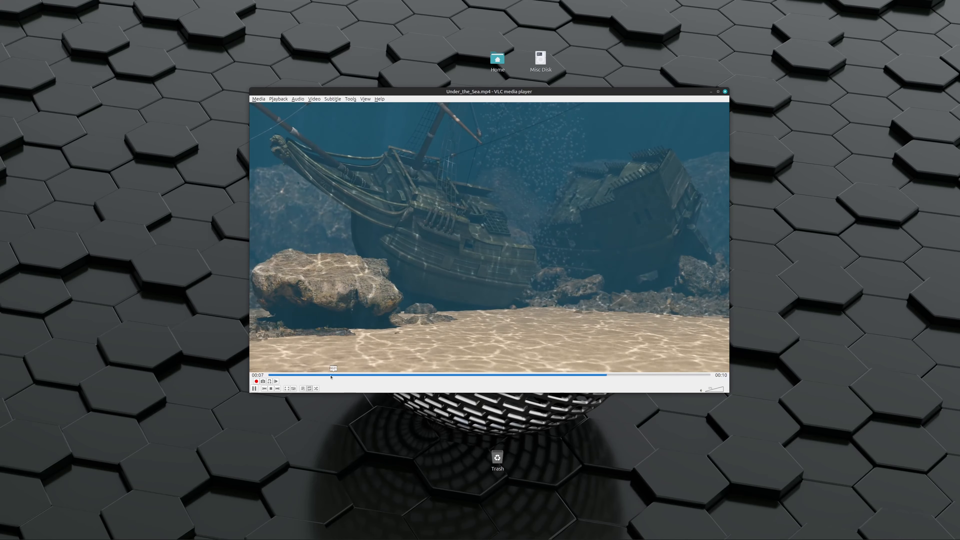
left_click(254, 389)
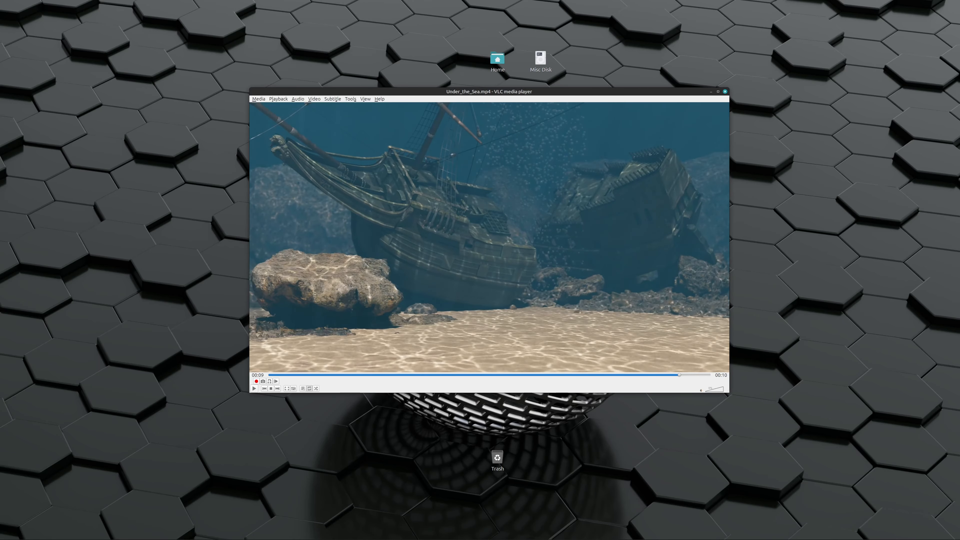
left_click_drag(597, 92, 0, 84)
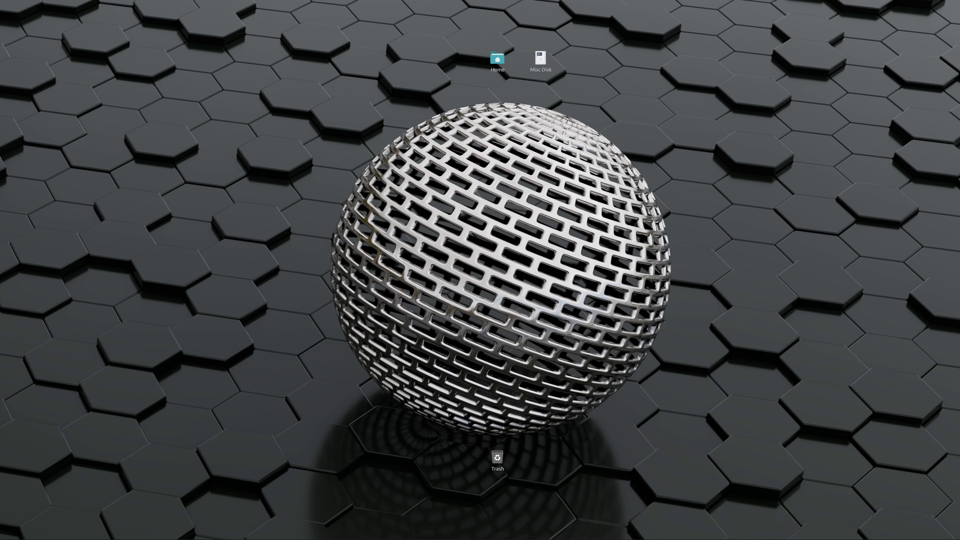
left_click(104, 534)
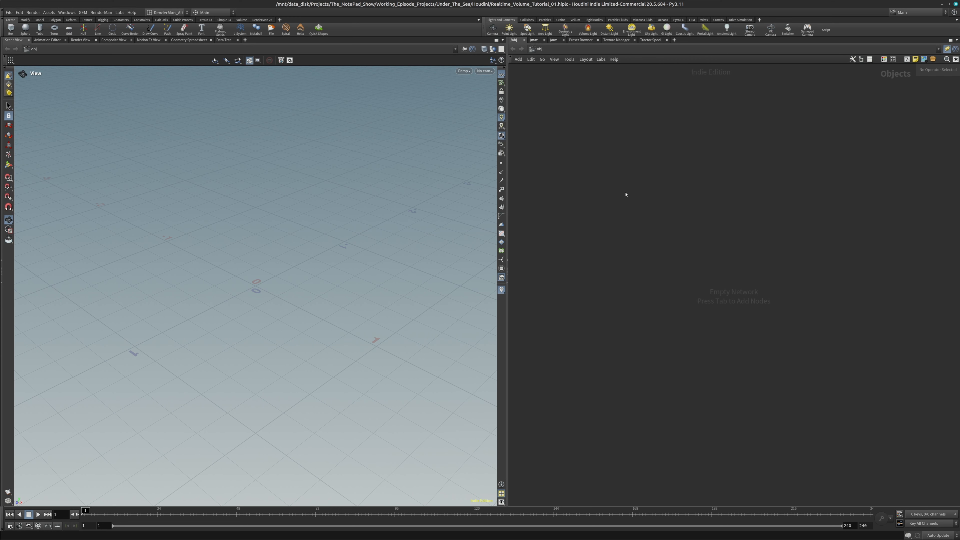
Add the PrMan Test Scene recipe to the object network and look through cam1 in the viewport
key("Tab")
mouse_move(622, 285)
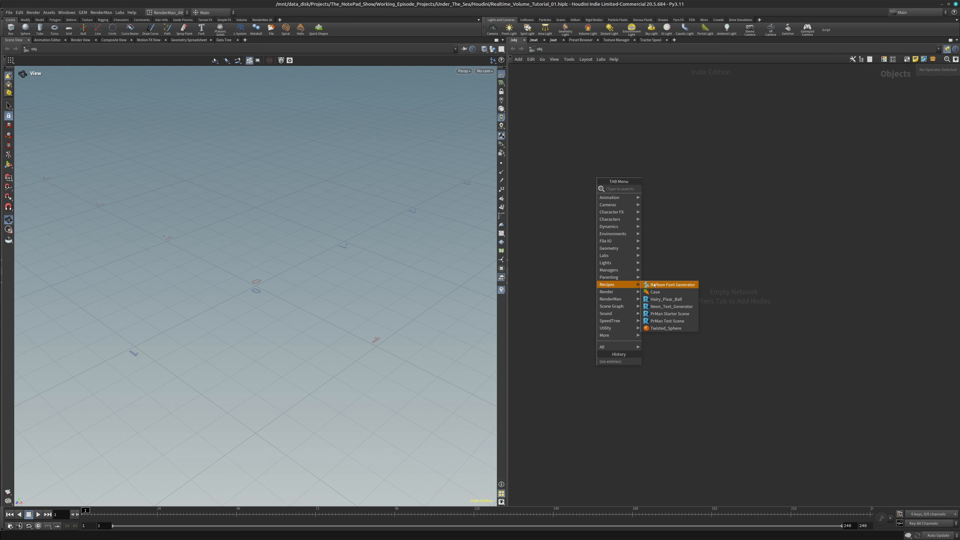
left_click(674, 320)
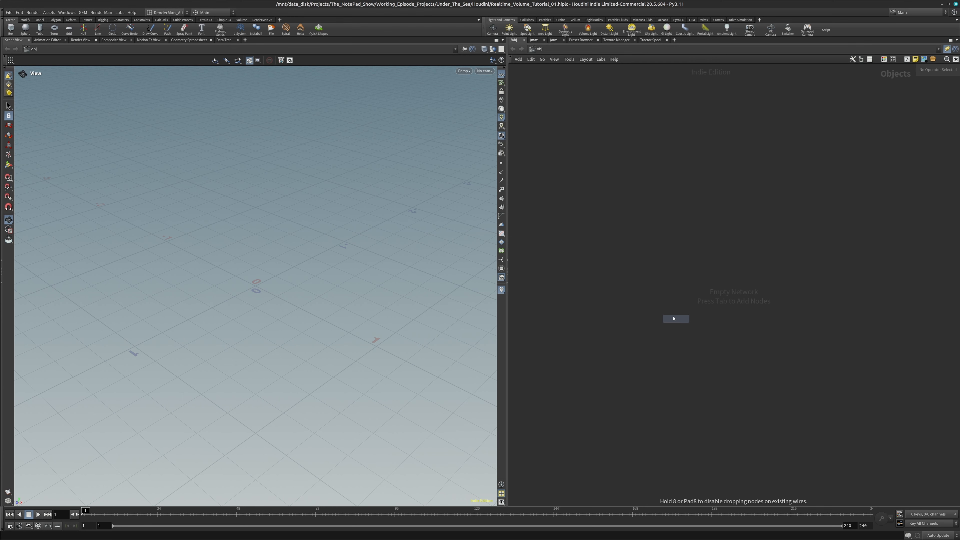
left_click(674, 318)
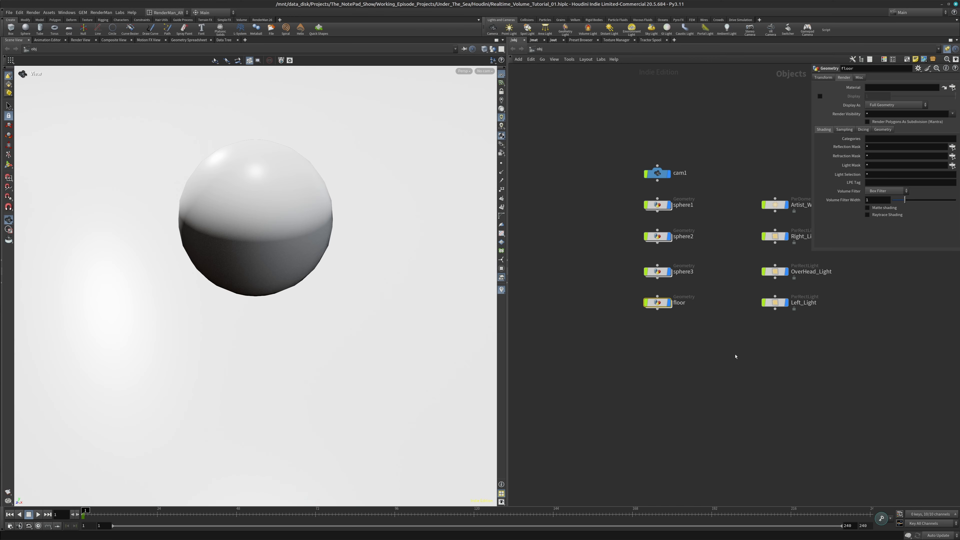
middle_click_drag(735, 357, 681, 377)
left_click(487, 72)
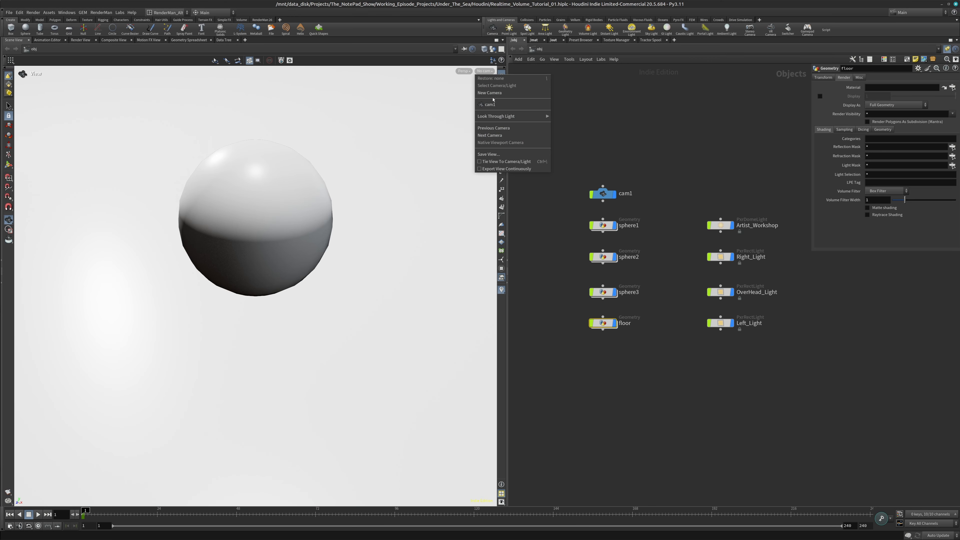
left_click(498, 105)
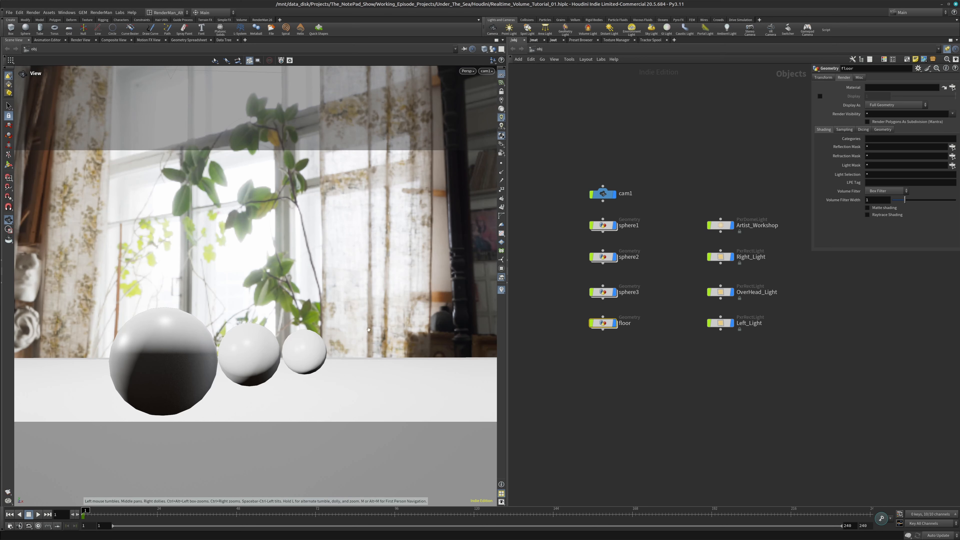
Delete the Artist_Workshop, Right_Light and Left_Light nodes from the test scene
left_click(726, 226)
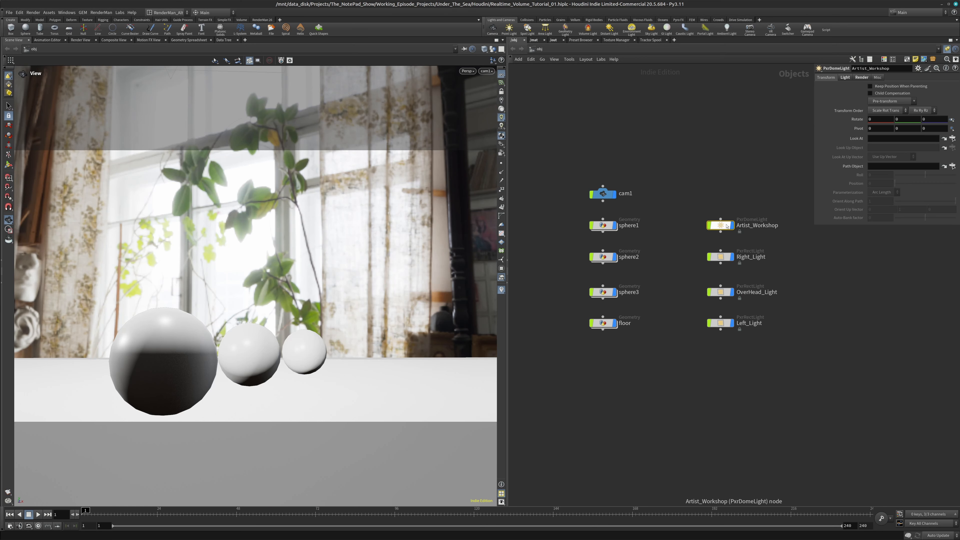
key("Delete")
left_click(723, 257)
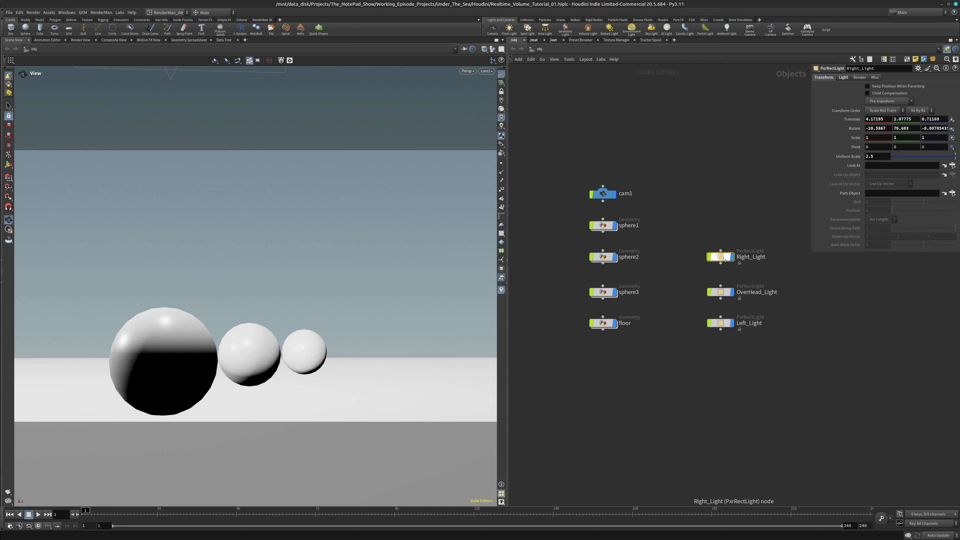
key("Delete")
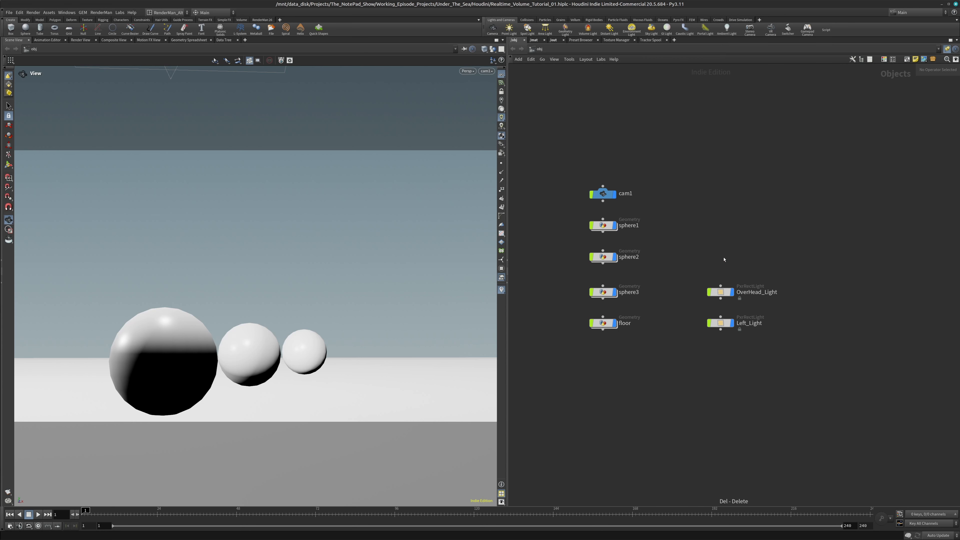
left_click(727, 325)
key("Delete")
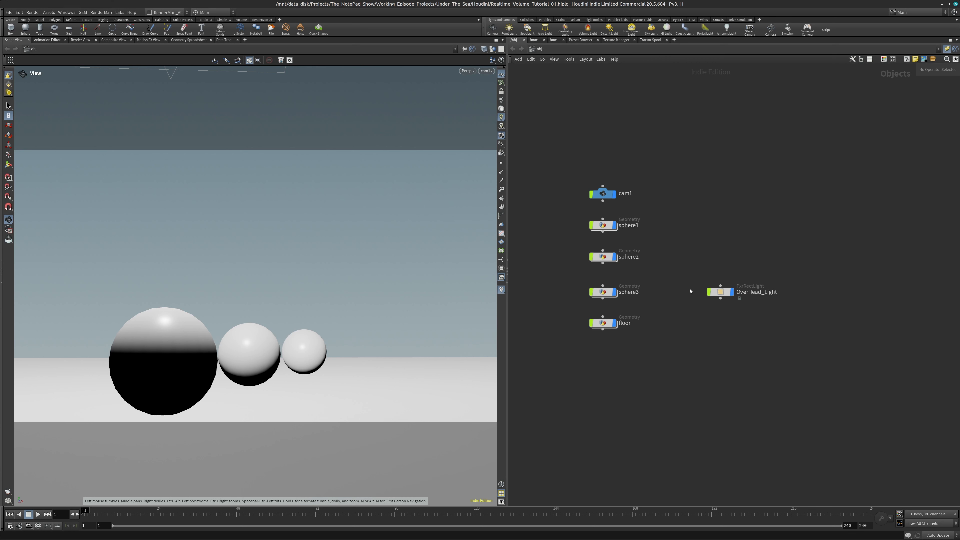
Preview the scene lit by OverHead_Light with a RenderMan render, enlarge the render window to check it, and close it
left_click(720, 292)
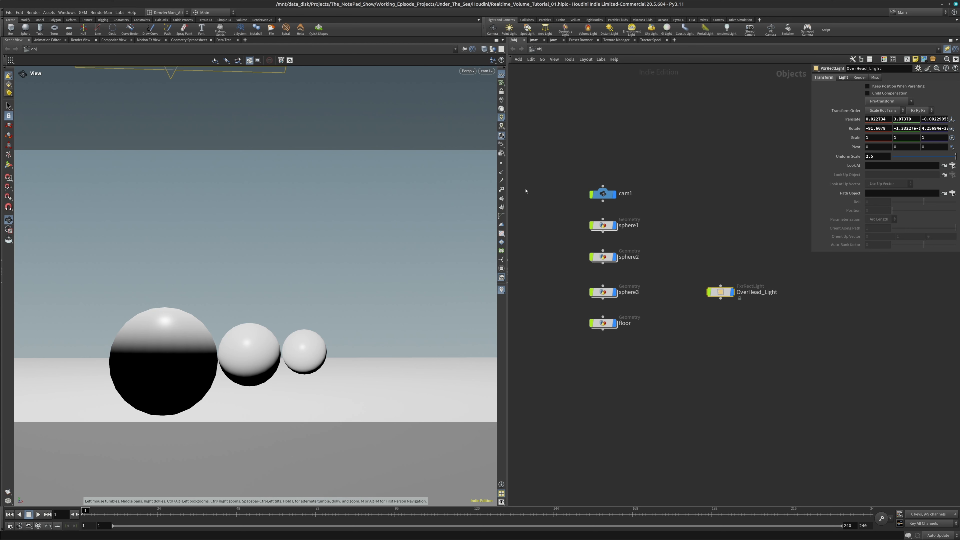
left_click(272, 20)
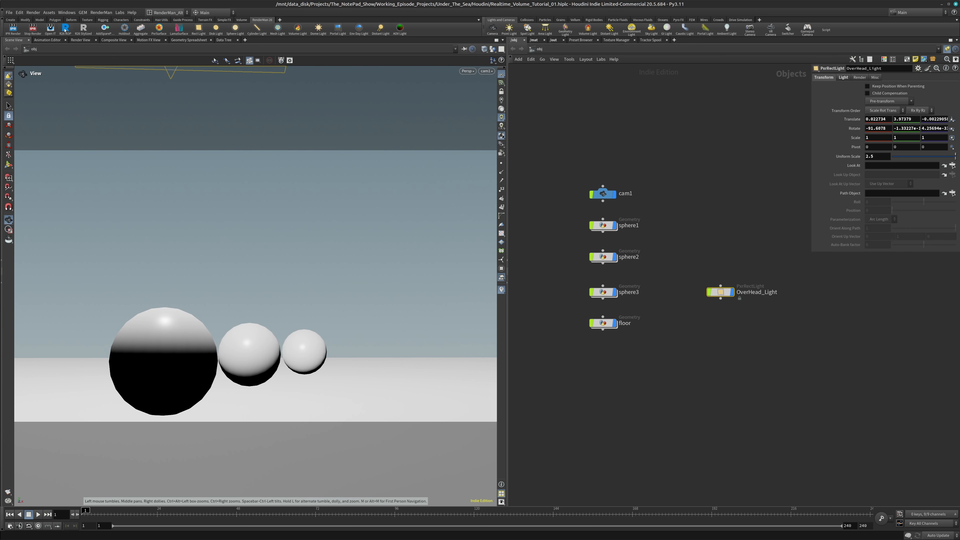
left_click(13, 28)
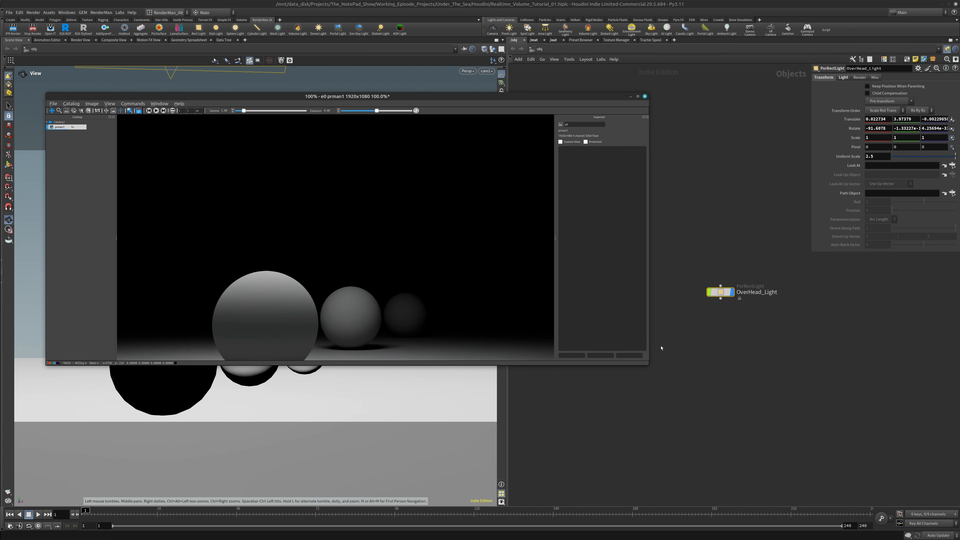
left_click_drag(650, 365, 694, 390)
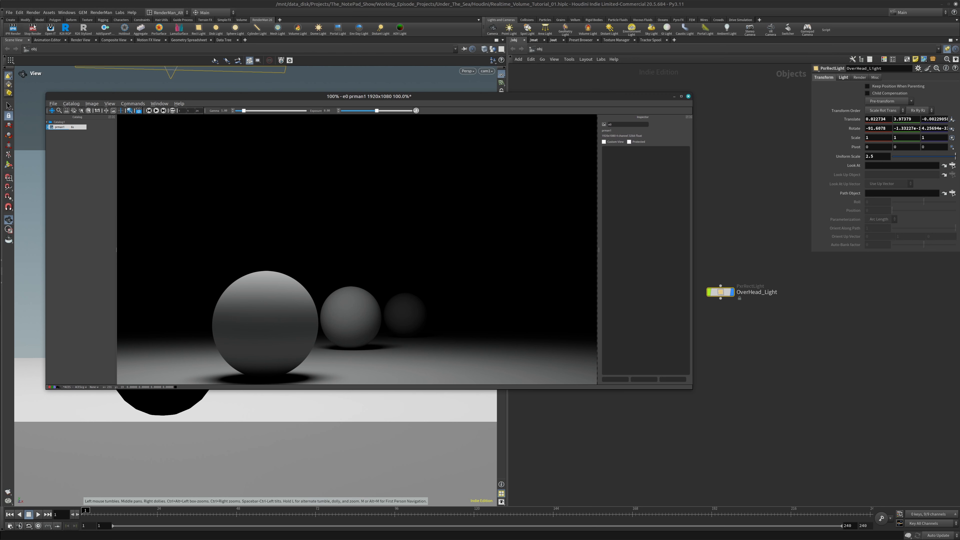
left_click(688, 96)
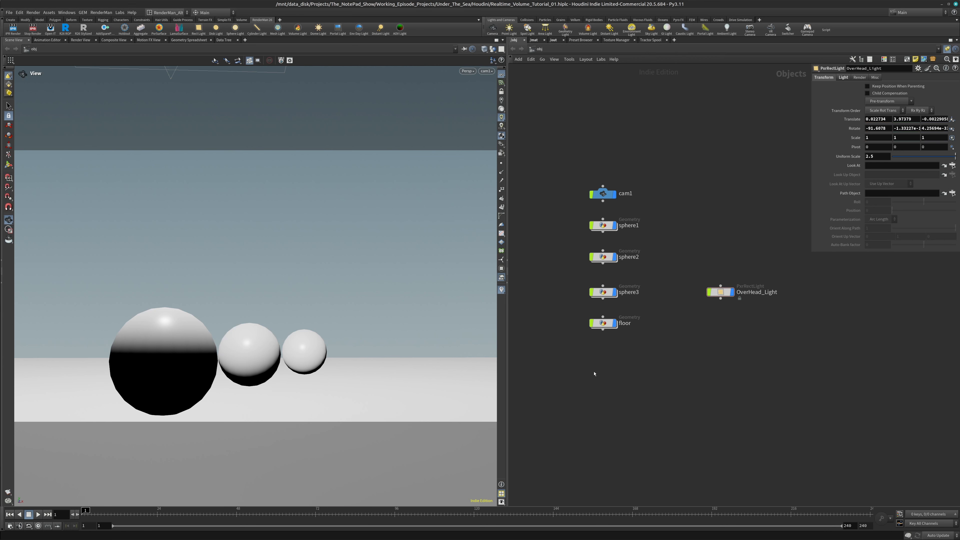
Add an empty Geometry node to the object network below the floor node
key("Tab")
type("geo")
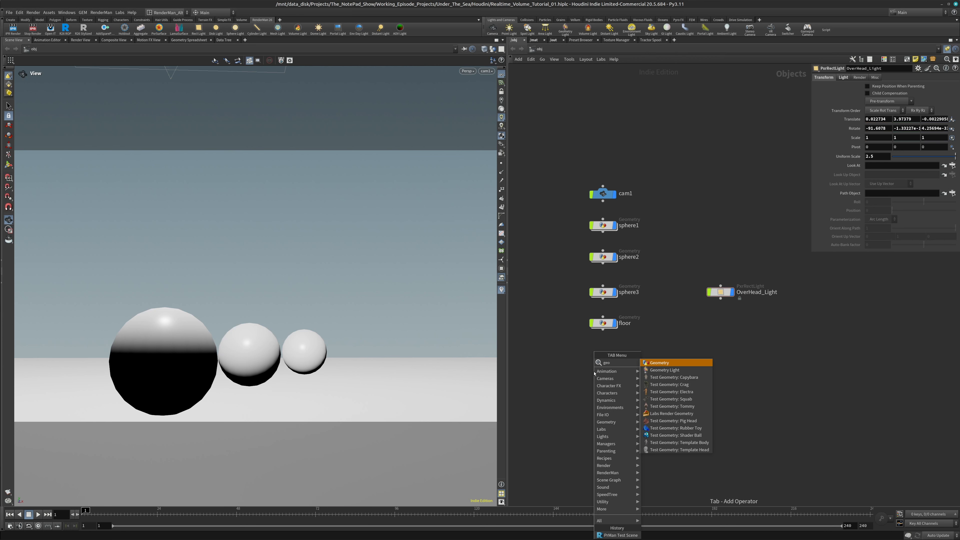
key("Return")
left_click(595, 371)
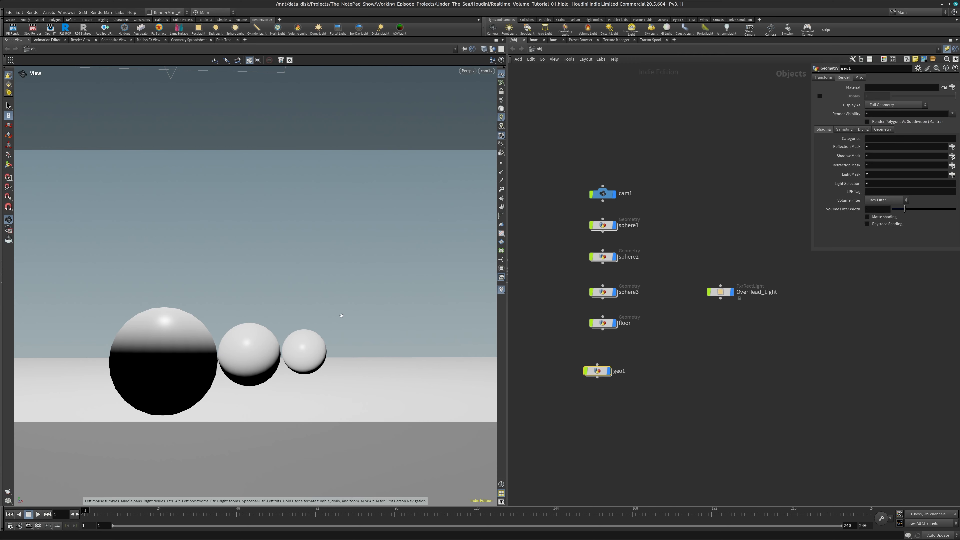
Line up the geo1 node directly beneath the floor node and go inside its network
scroll(308, 314, "down", 6)
scroll(307, 314, "down", 10)
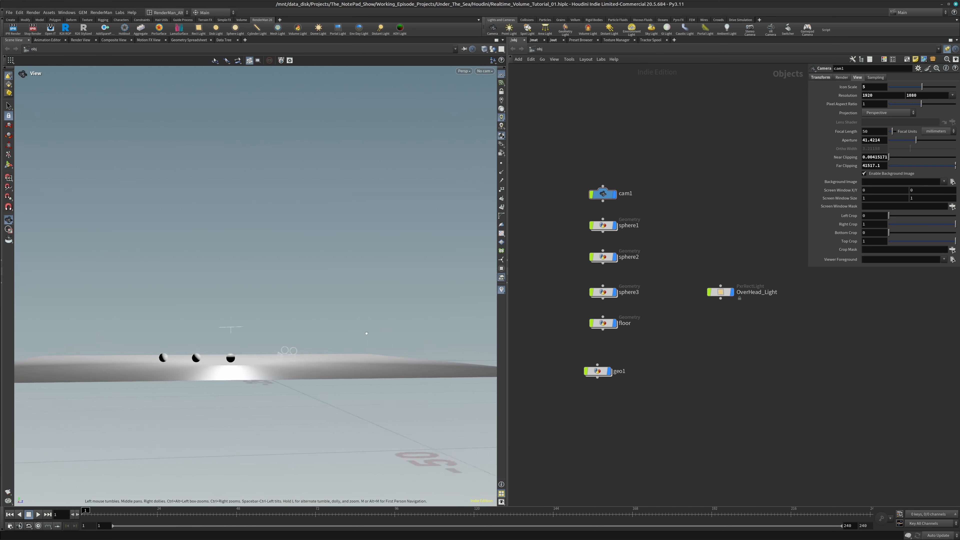
left_click_drag(346, 308, 263, 430)
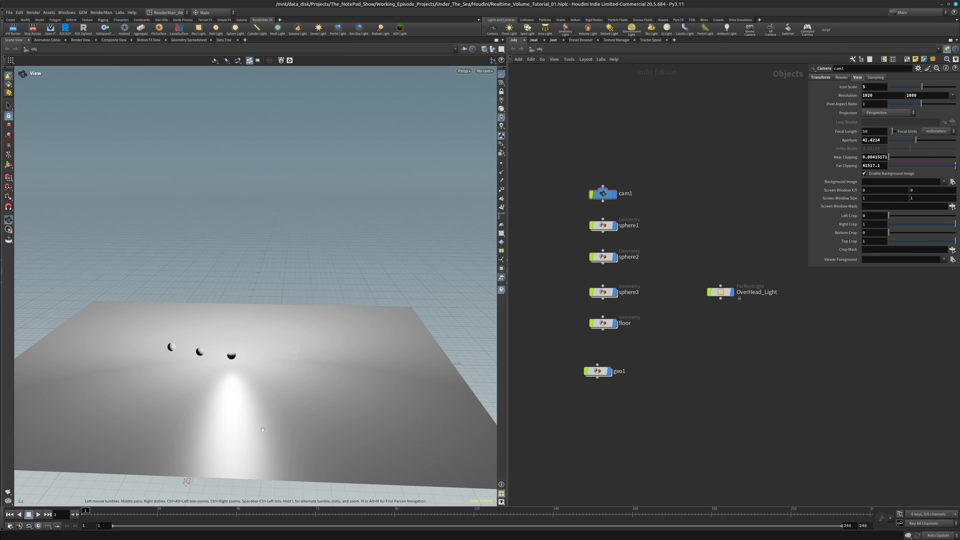
left_click_drag(371, 422, 266, 382)
middle_click_drag(266, 382, 229, 375)
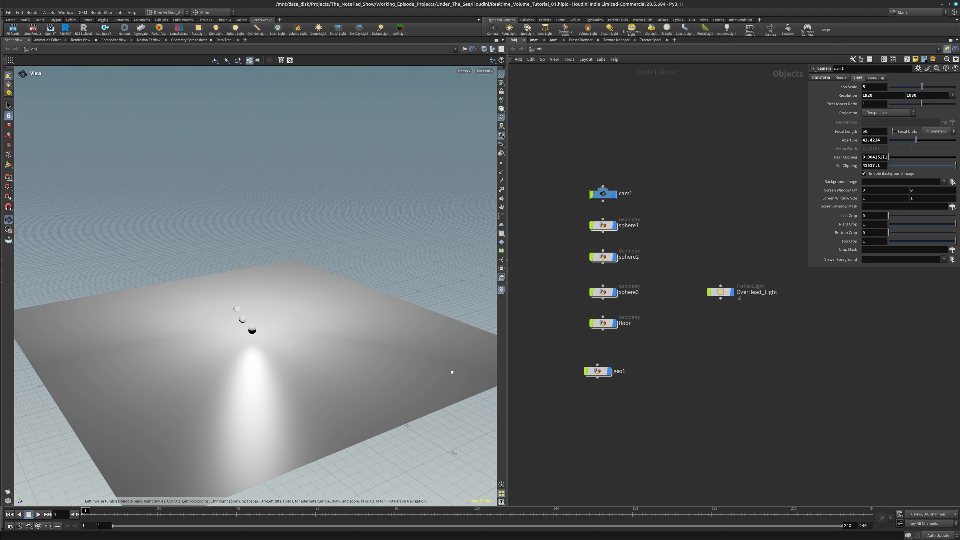
left_click_drag(602, 372, 608, 363)
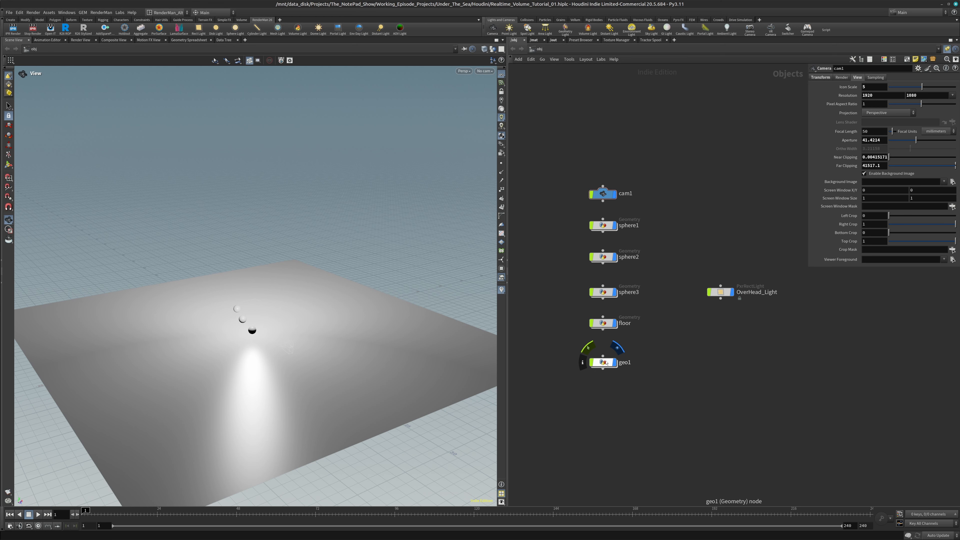
left_click(606, 363)
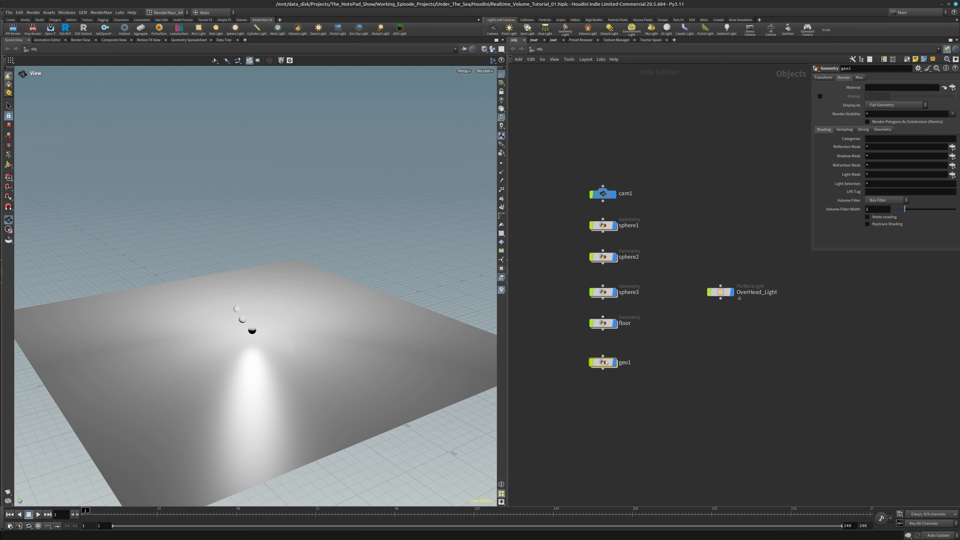
double_click(607, 363)
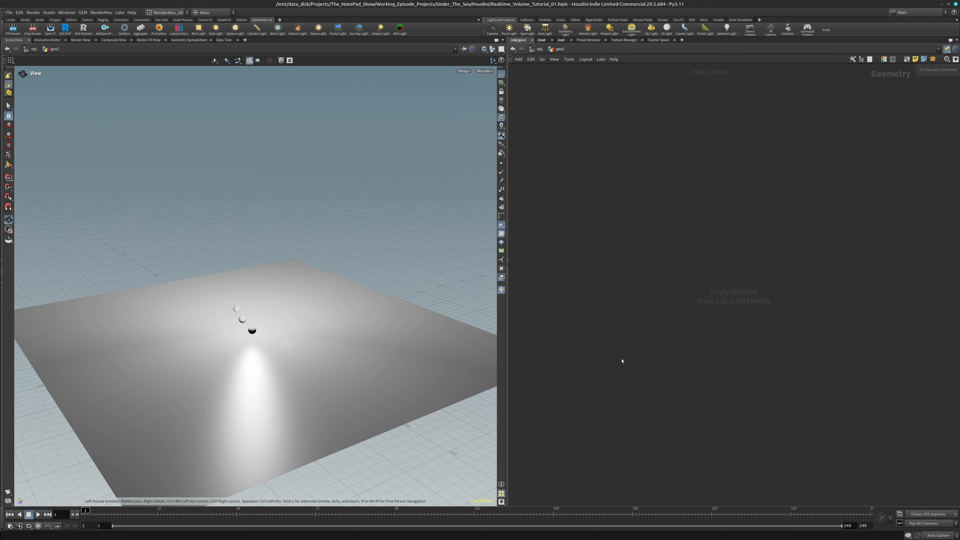
Add a Box node inside geo1 and position it in the upper part of the network
key("Tab")
type("box")
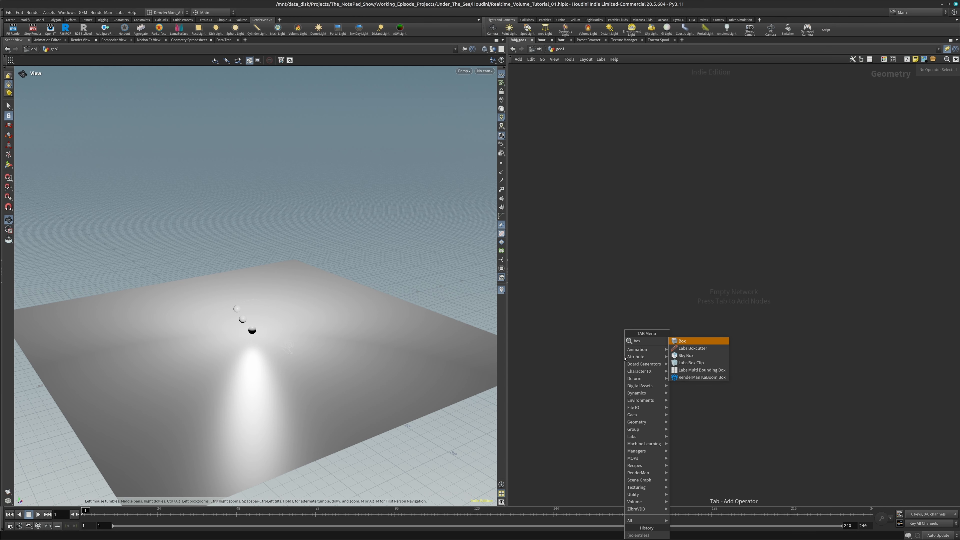
key("Return")
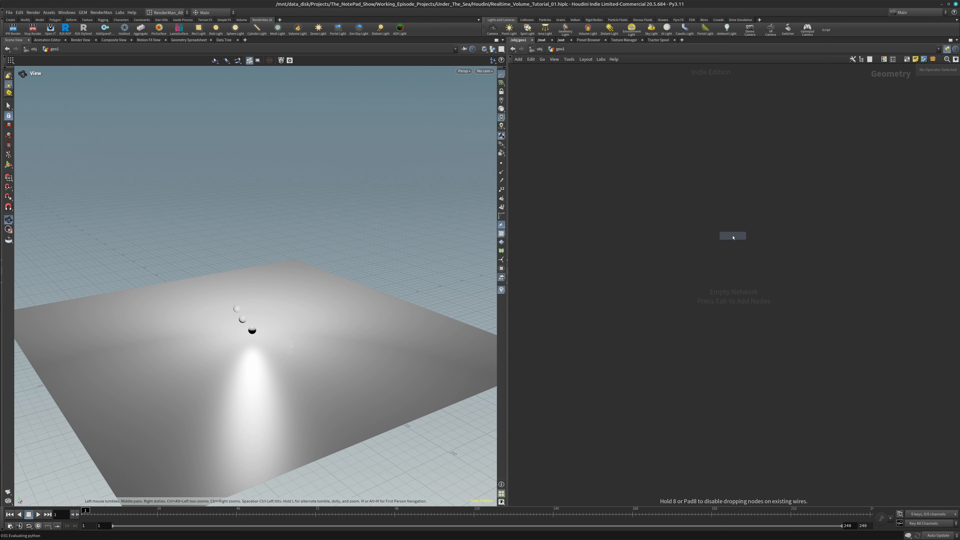
left_click(733, 235)
left_click_drag(732, 237, 704, 221)
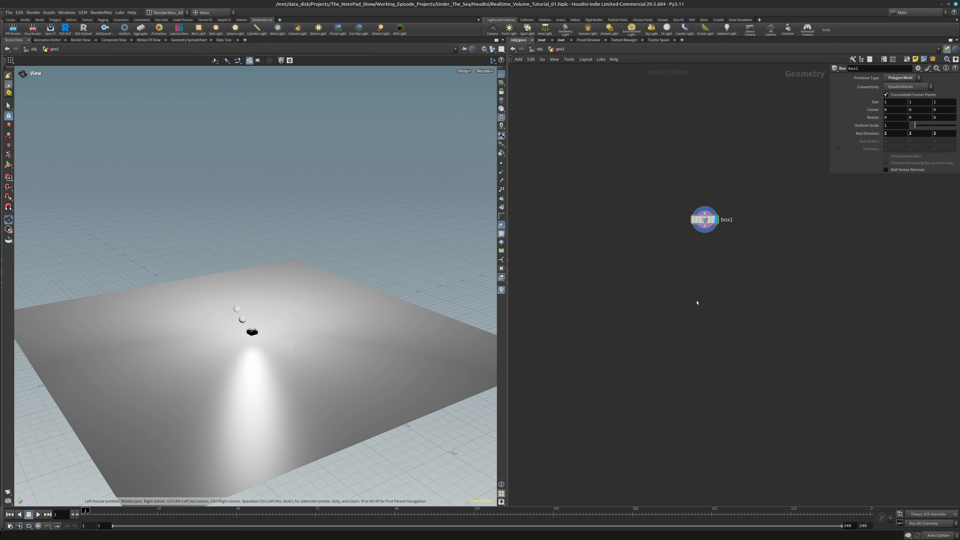
Wire a Transform node below box1, display it, and scale the box to 40.8, 12 and 36.2 to cover the floor area
key("Tab")
type("transform")
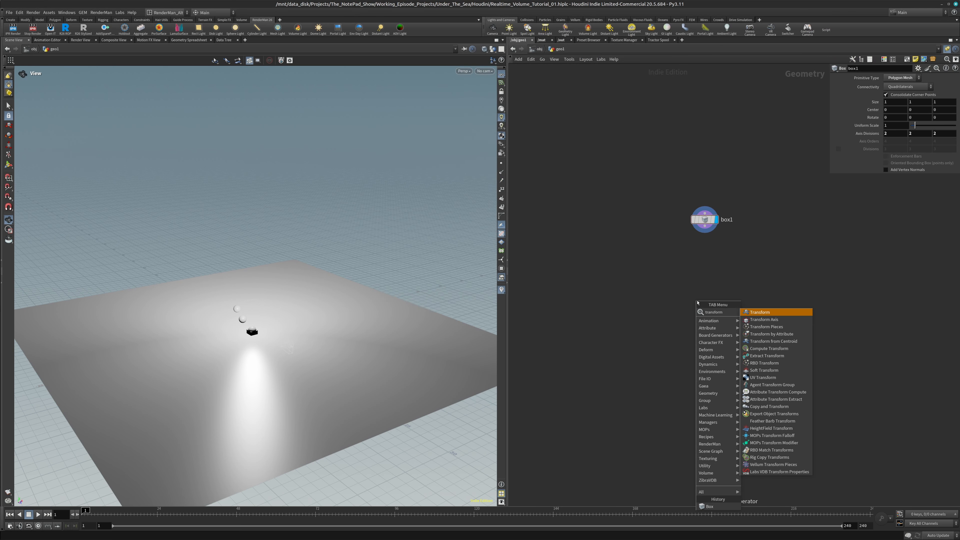
key("Return")
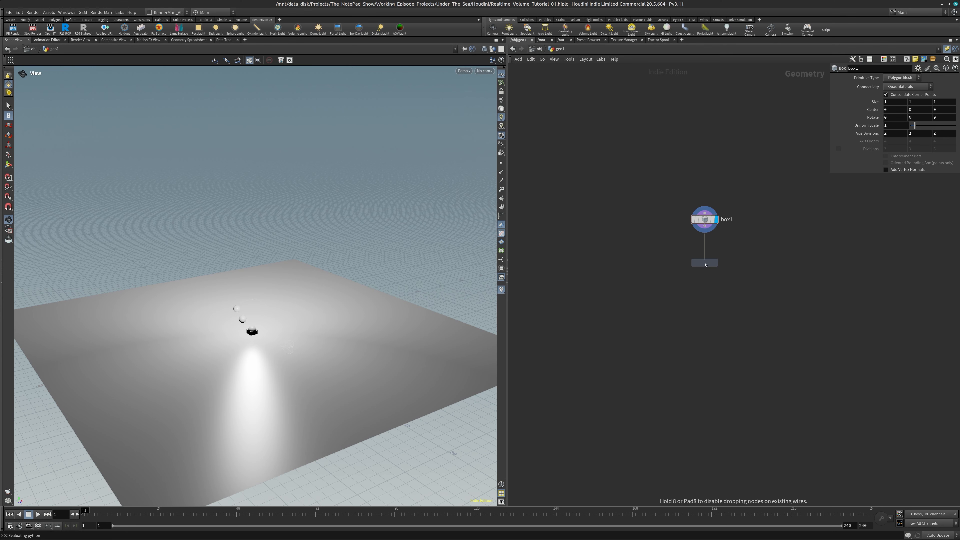
left_click(705, 262)
left_click(717, 263)
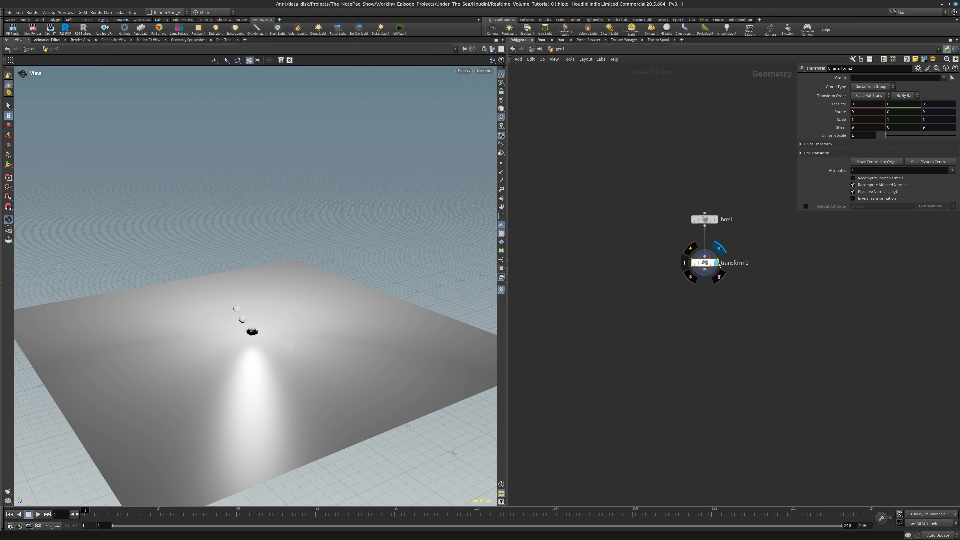
mouse_move(861, 121)
middle_mouse_down()
mouse_move(887, 117)
mouse_move(867, 119)
middle_mouse_up()
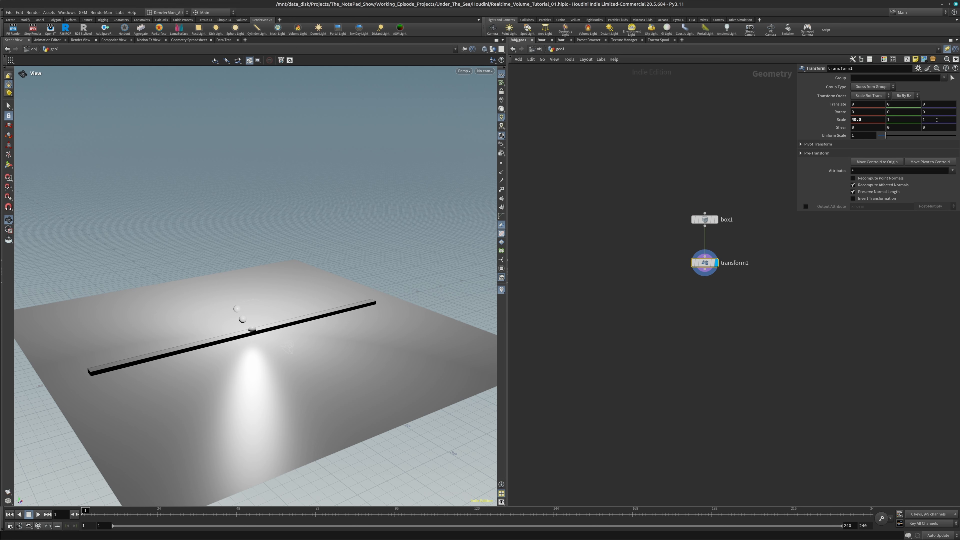
middle_click_drag(937, 119, 876, 118)
Add a Match Size node below transform1
key("Tab")
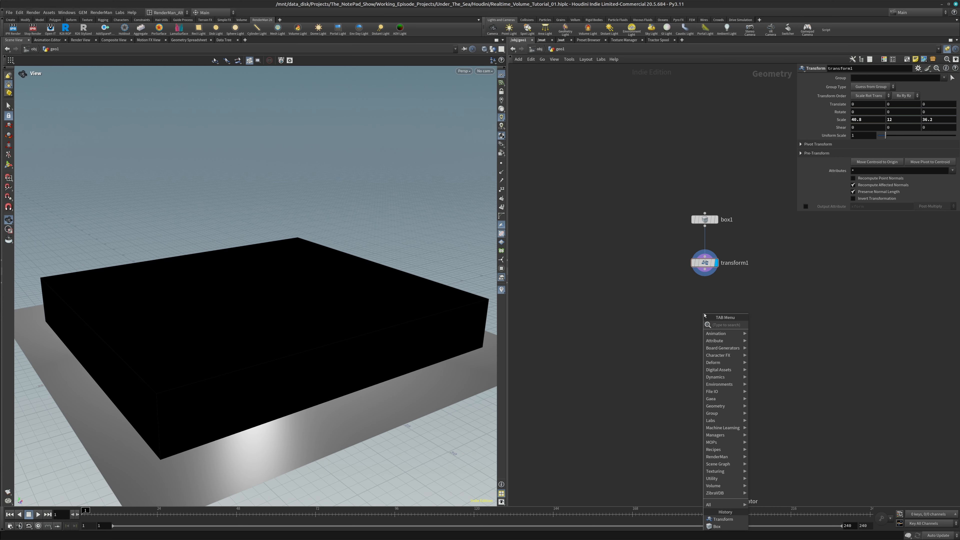
type("matchsize")
key("Return")
left_click(705, 315)
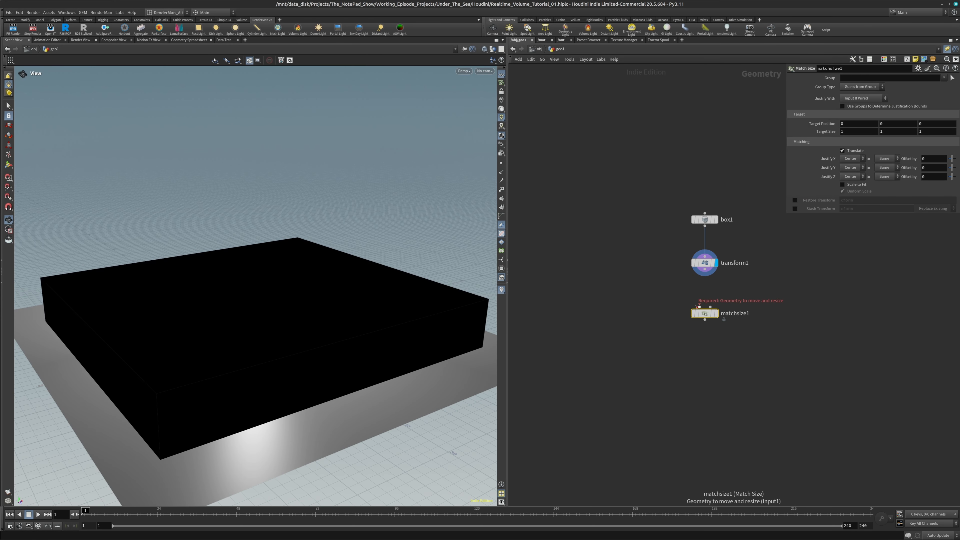
Display matchsize1 below transform1 and set its Justify Y to Min so the box rests on the floor
left_click(714, 313)
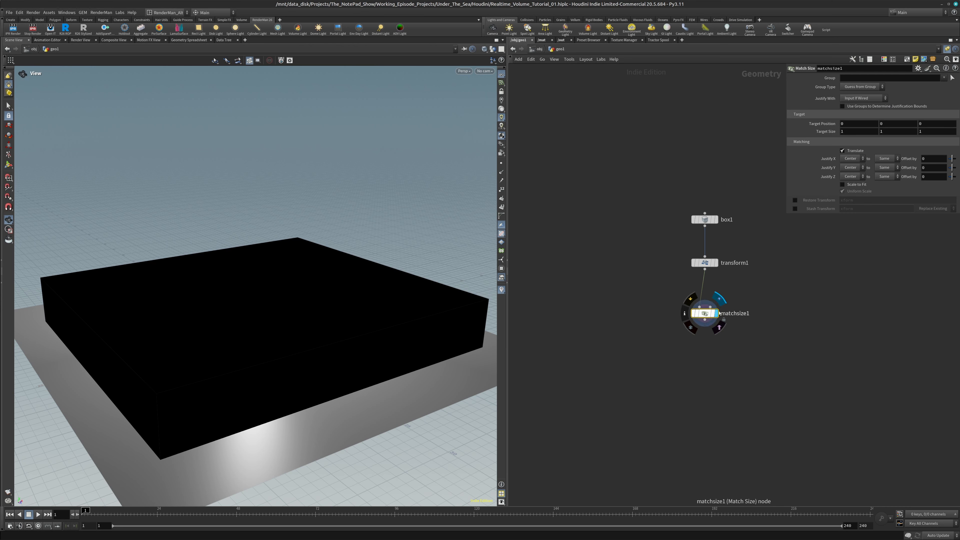
left_click(855, 167)
left_click(856, 183)
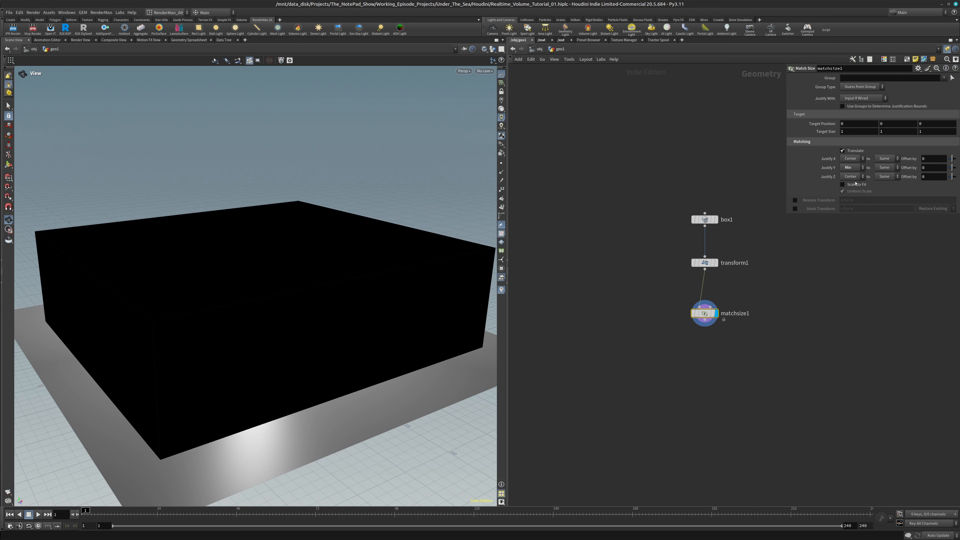
Examine how the box sits on the floor from several angles and through cam1
scroll(261, 307, "down", 4)
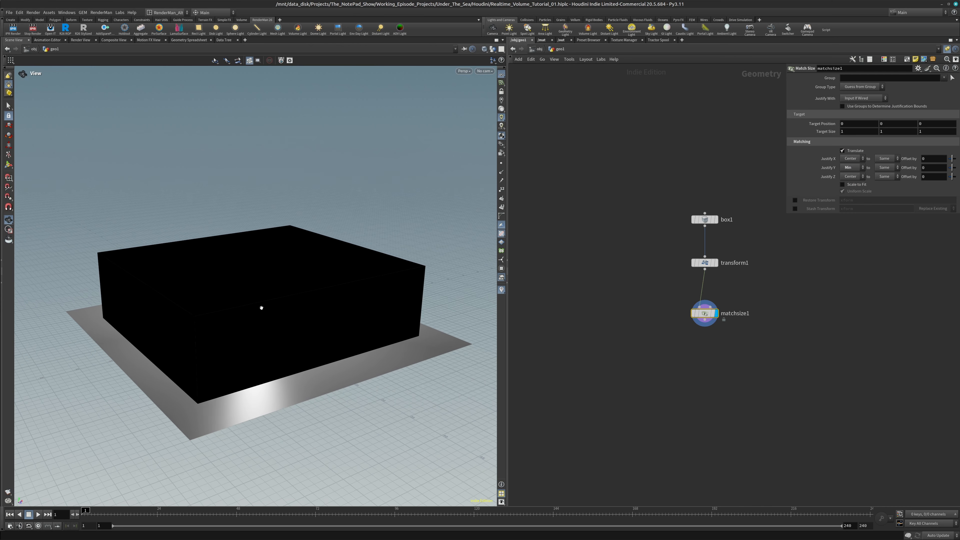
middle_click_drag(262, 308, 248, 289)
left_click_drag(248, 289, 259, 307)
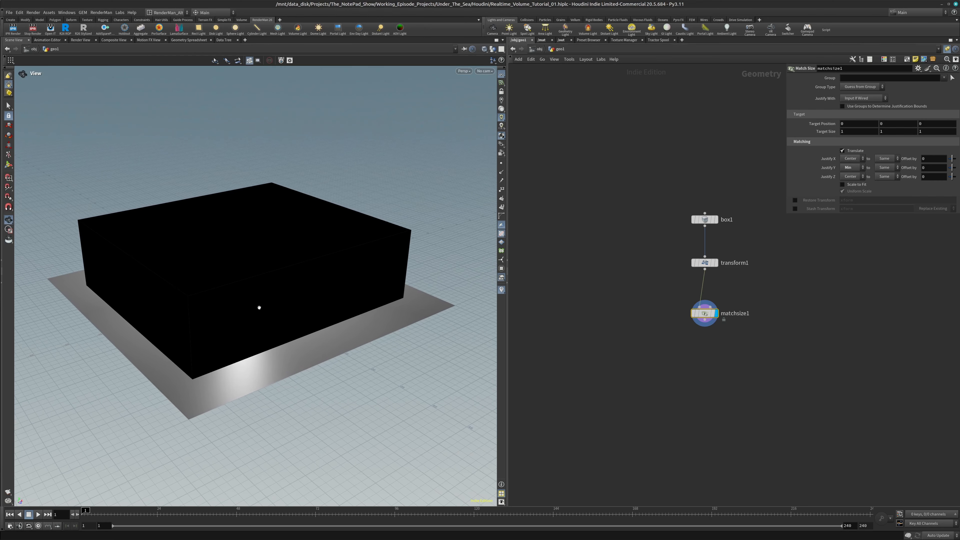
left_click_drag(278, 342, 249, 335)
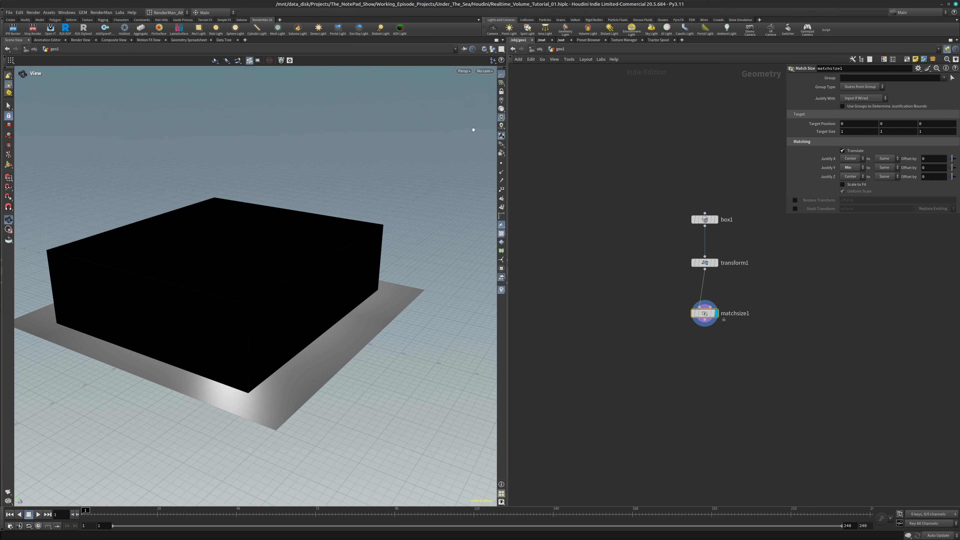
left_click(486, 71)
left_click(491, 106)
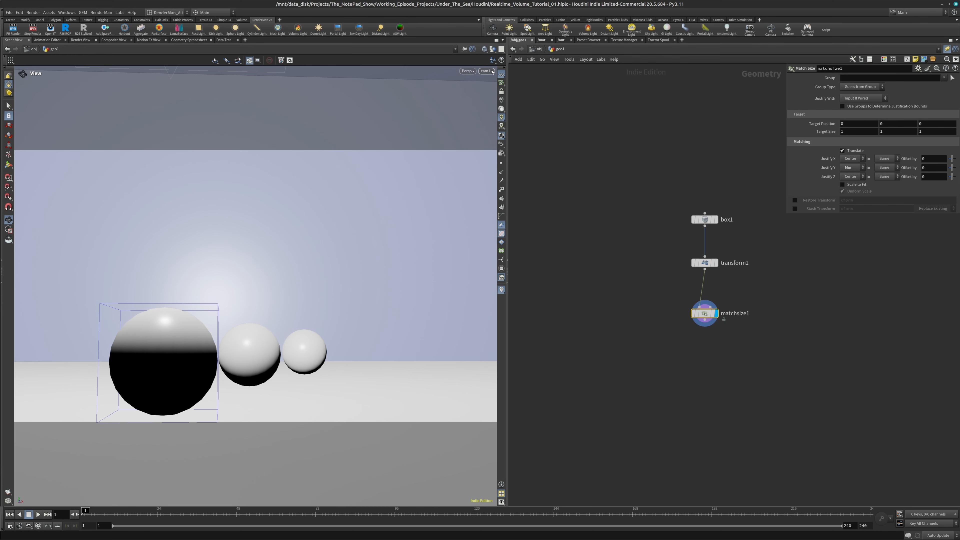
left_click_drag(255, 227, 273, 374)
left_click_drag(251, 305, 253, 350)
scroll(249, 339, "down", 10)
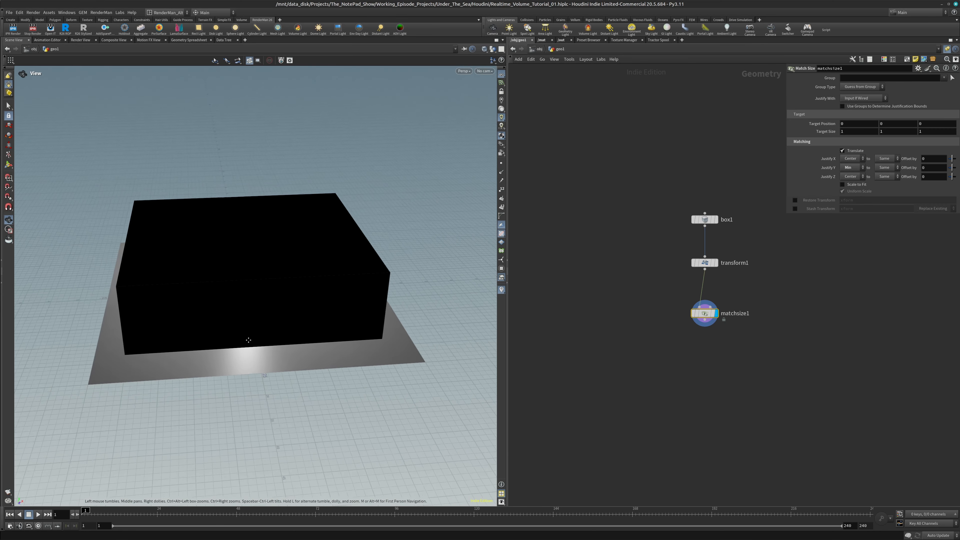
middle_click_drag(248, 340, 261, 403)
scroll(262, 404, "up", 1)
left_click_drag(261, 414, 301, 403)
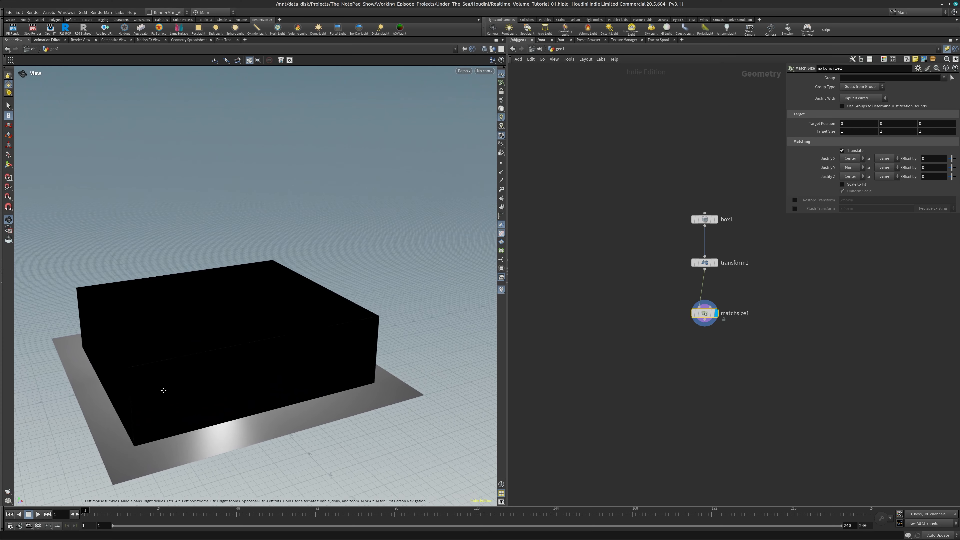
middle_click_drag(164, 391, 187, 365)
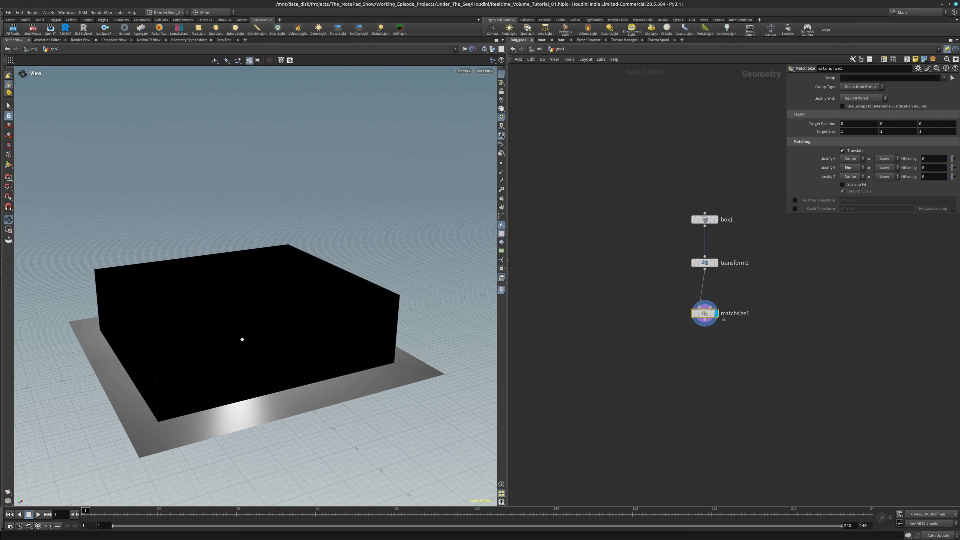
Add a VDB from Polygons node directly below matchsize1, wired to its output
middle_click_drag(676, 367, 628, 331)
key("Tab")
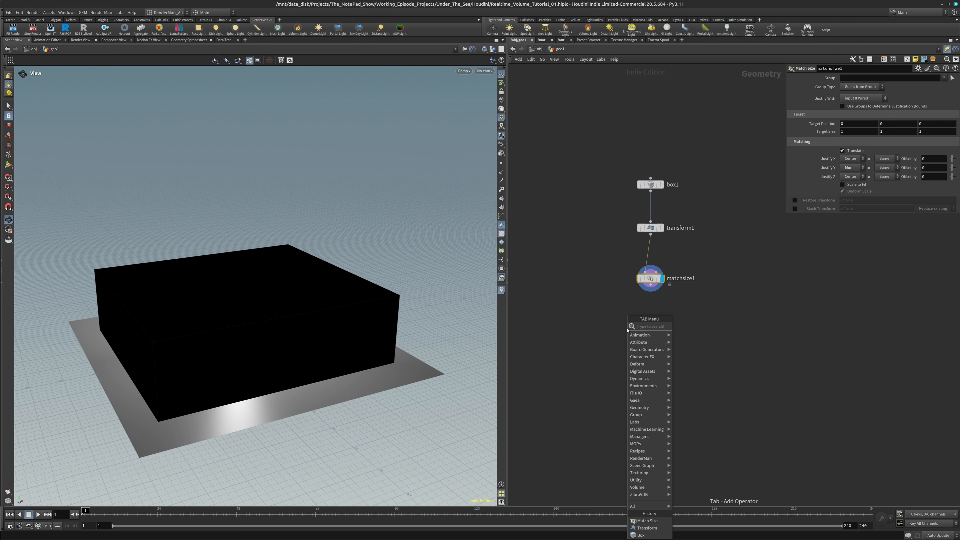
type("vd")
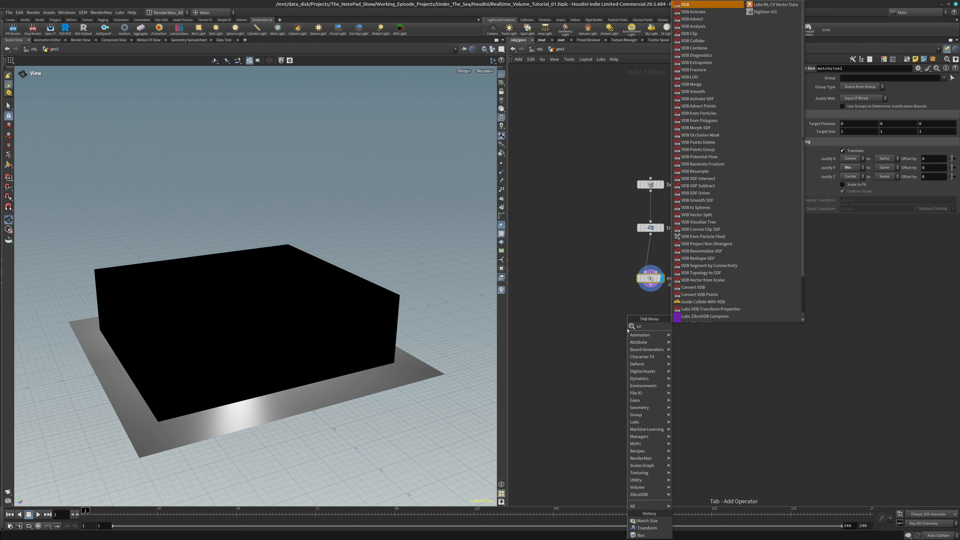
type("bfrom")
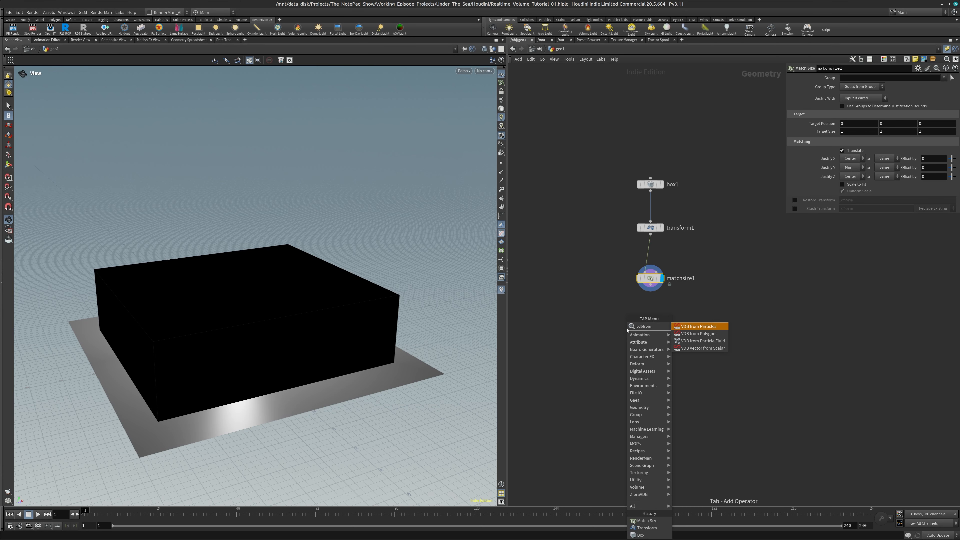
type("poly")
key("Return")
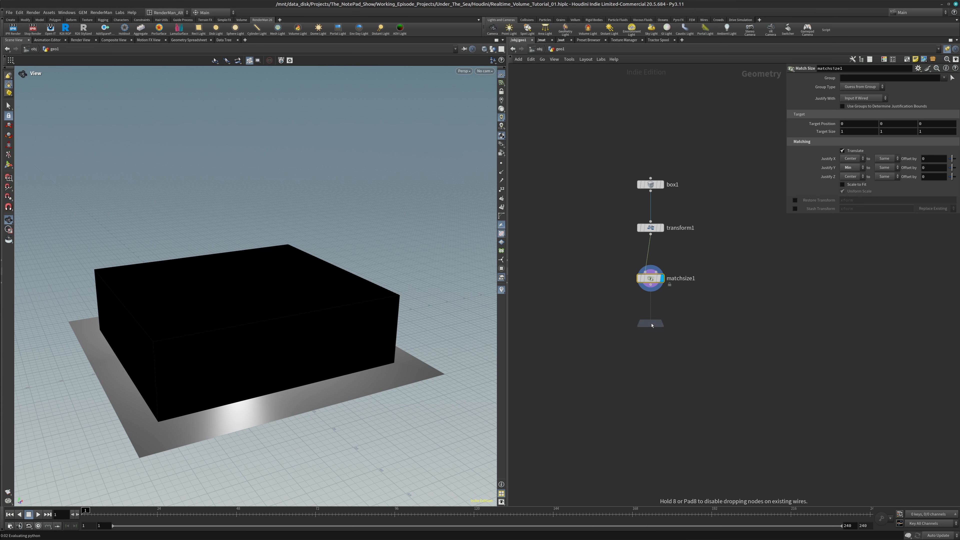
left_click(648, 324)
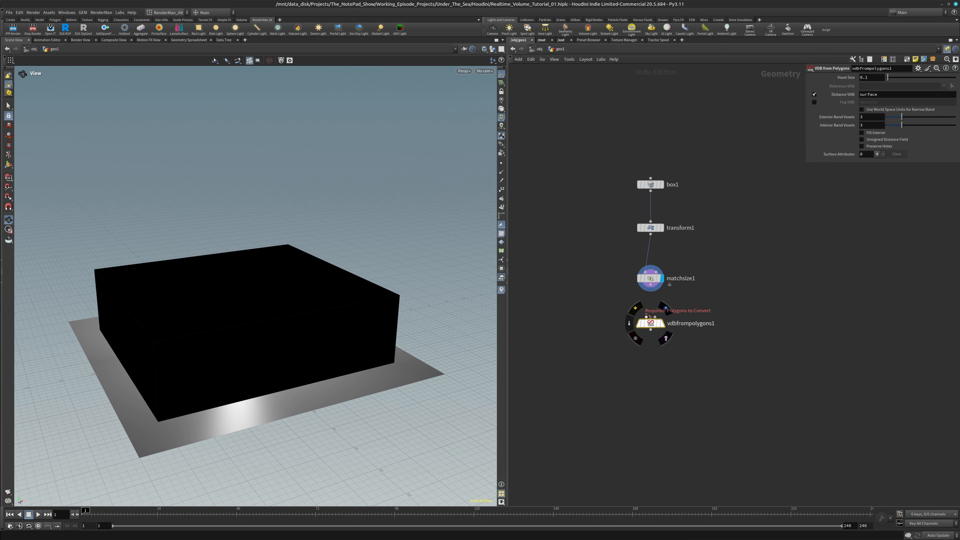
Display vdbfrompolygons1, turn off its Distance VDB and enable the Fog VDB named density
left_click(663, 326)
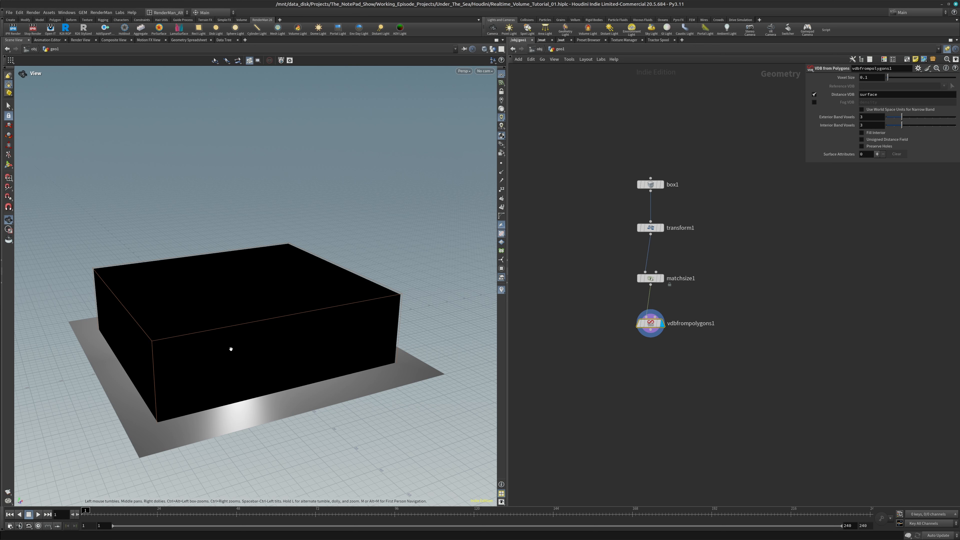
left_click(815, 94)
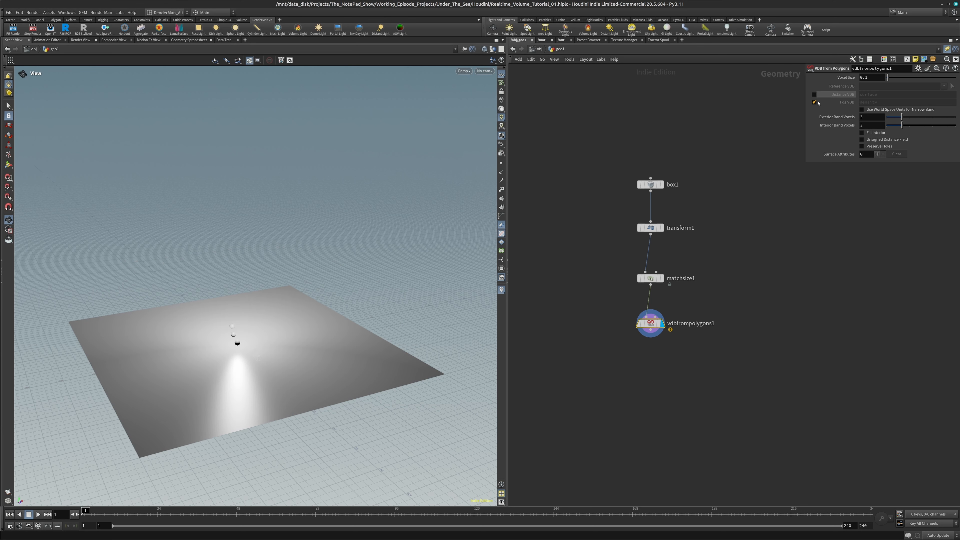
left_click(815, 102)
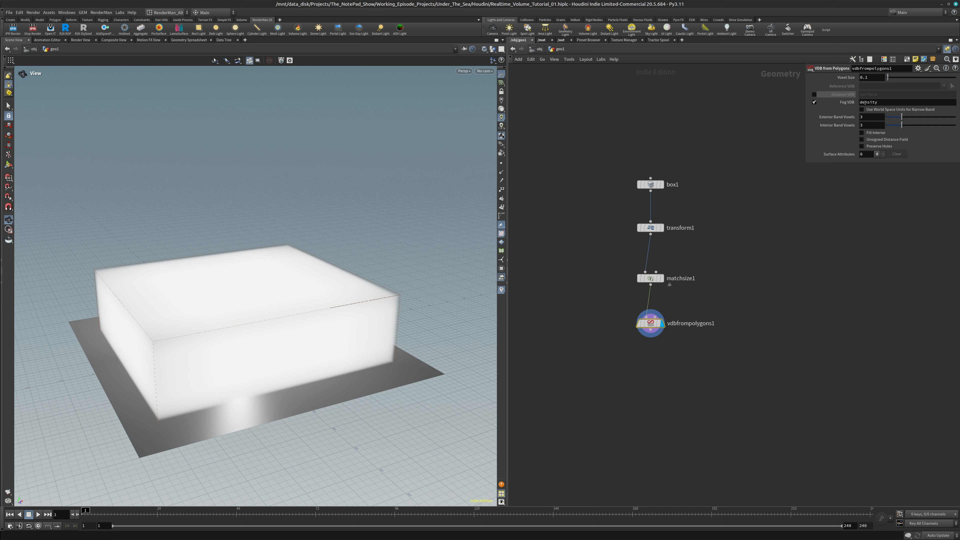
Add a Volume Wrangle node below vdbfrompolygons1, wired to its output, and display it
left_click(635, 373)
key("Tab")
type("wran")
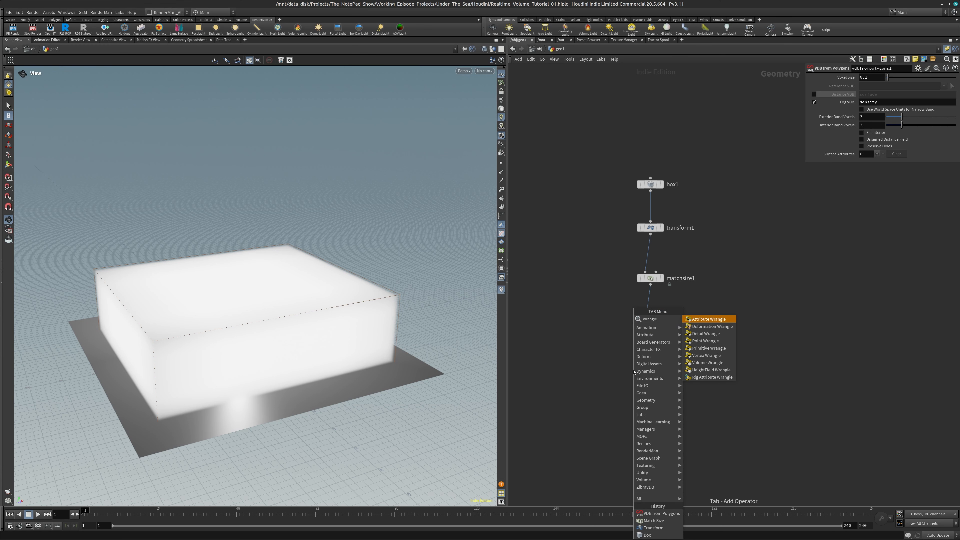
key("Down")
key("Down")
key("Down")
key("Down")
key("Down")
key("Down")
key("Return")
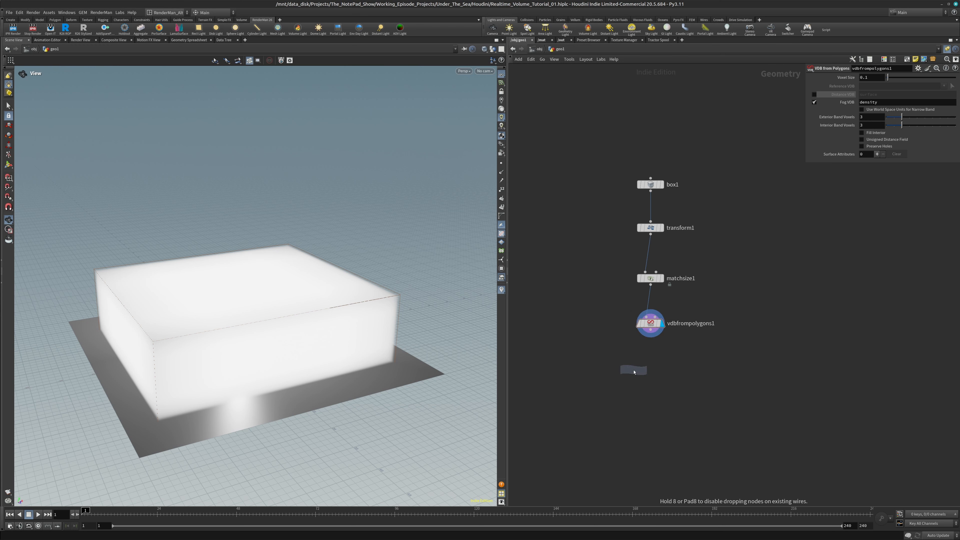
left_click(651, 375)
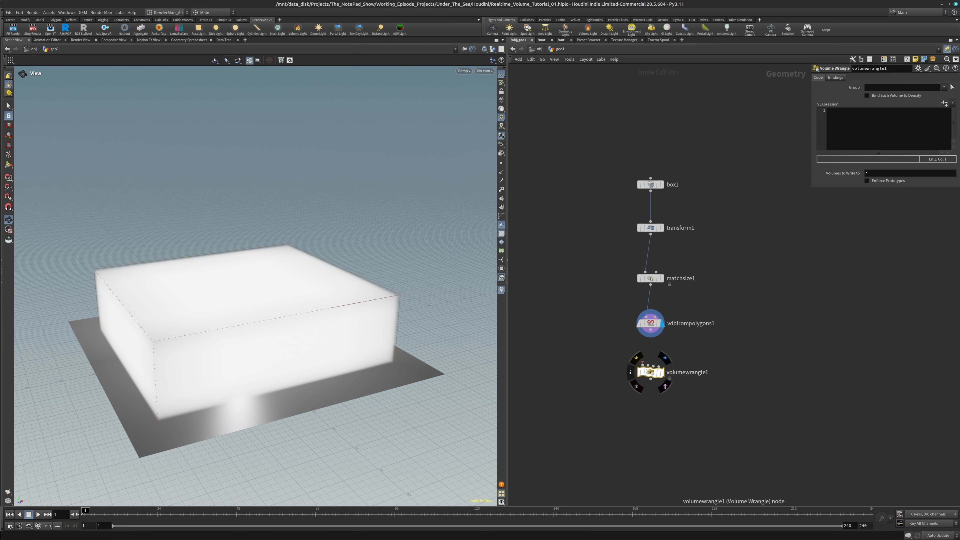
left_click(662, 372)
Enter the VEX expression f@density *= .05; in volumewrangle1 to thin out the fog
left_click(854, 112)
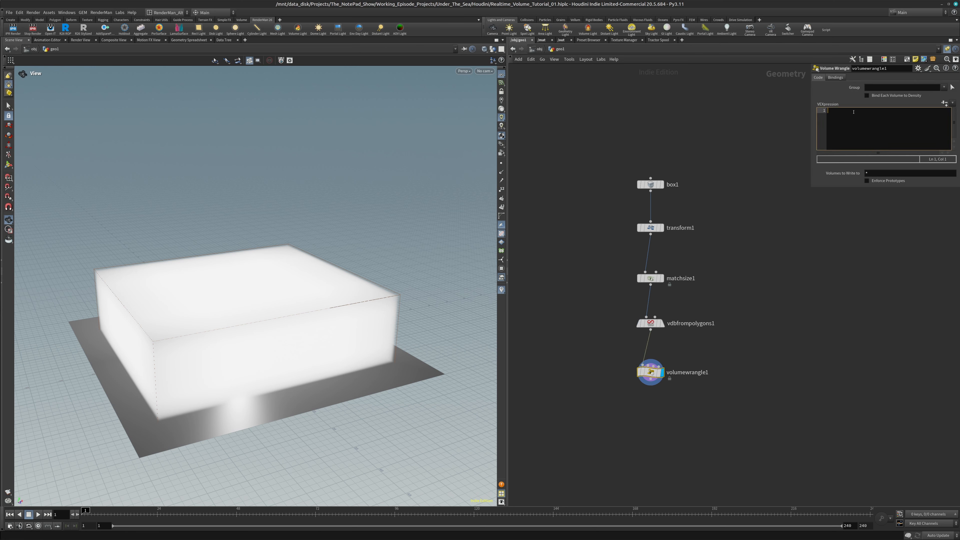
type("f@density *= .05;")
key("Return")
left_click(867, 110)
key("BackSpace")
type("5;")
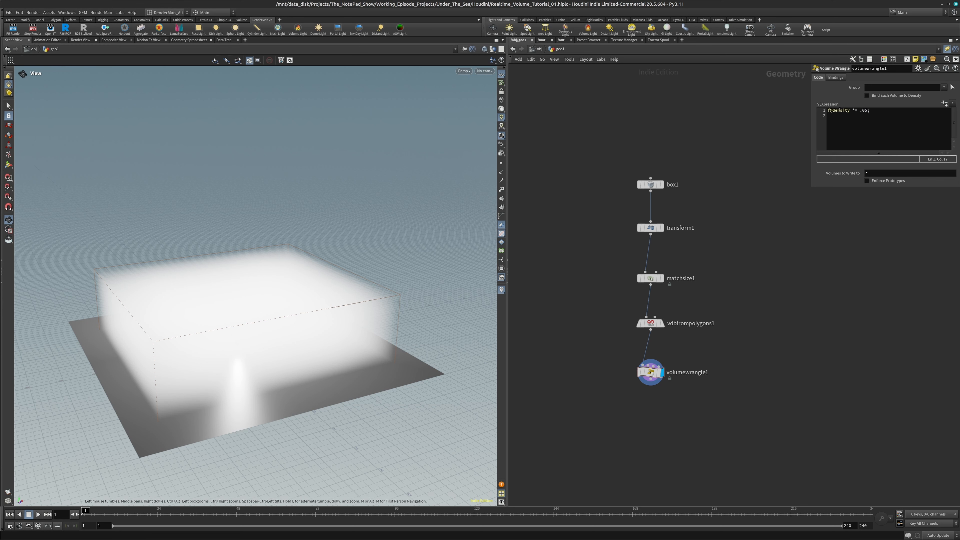
Go back to the object level, move the OverHead_Light node upward, and rename geo1 to volume_geo
left_click(539, 50)
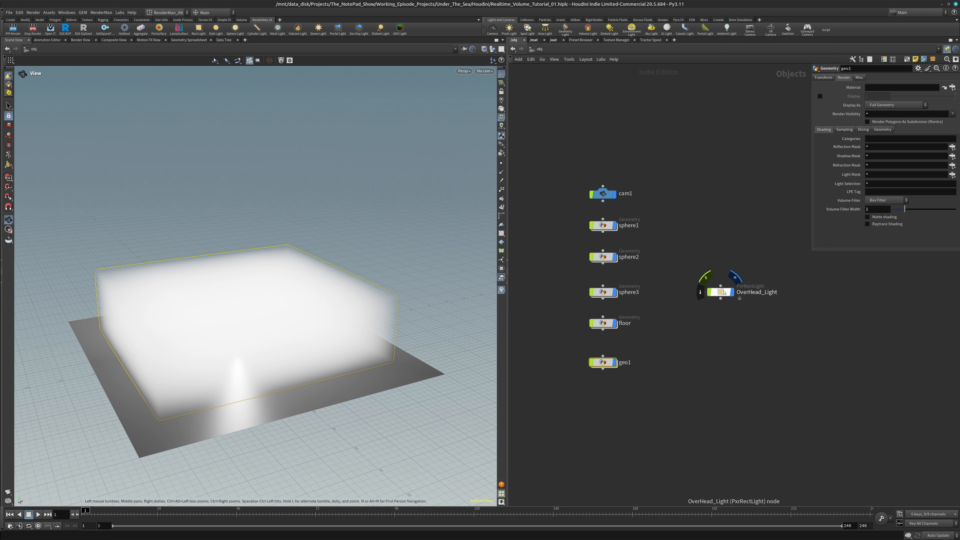
left_click_drag(724, 296, 712, 242)
double_click(624, 362)
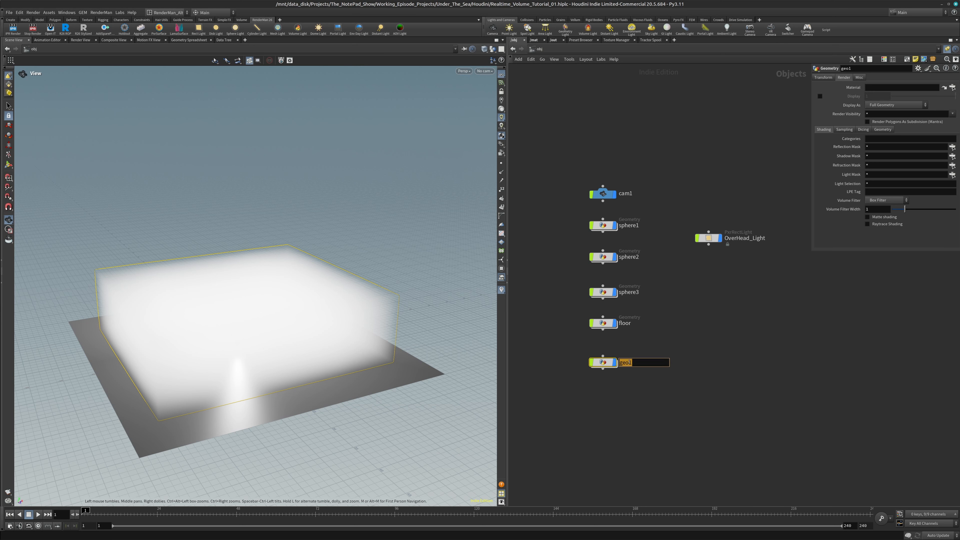
type("vol")
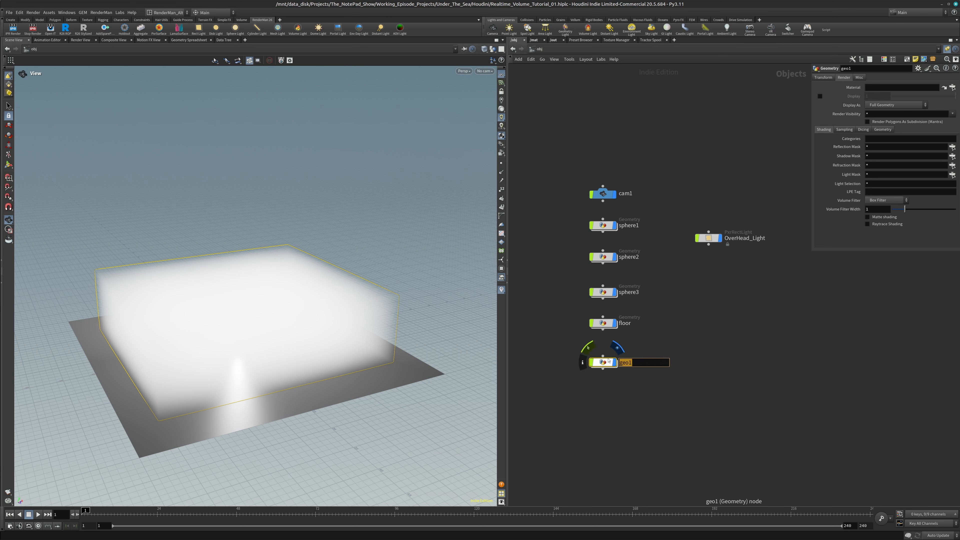
type("ume_geo")
key("Return")
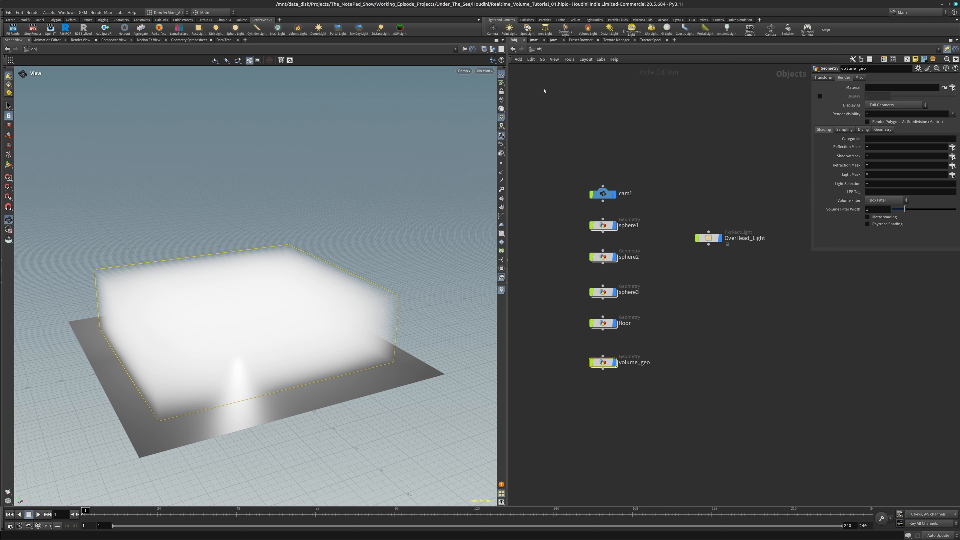
Add the RenderMan parameters to volume_geo and open its Volume geometry settings at the Density Multiplier
left_click(108, 30)
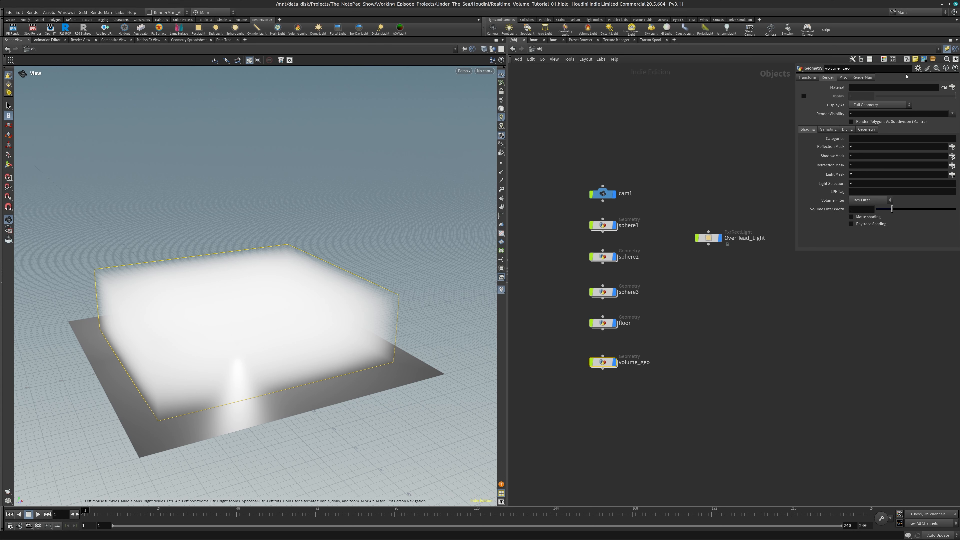
left_click(863, 78)
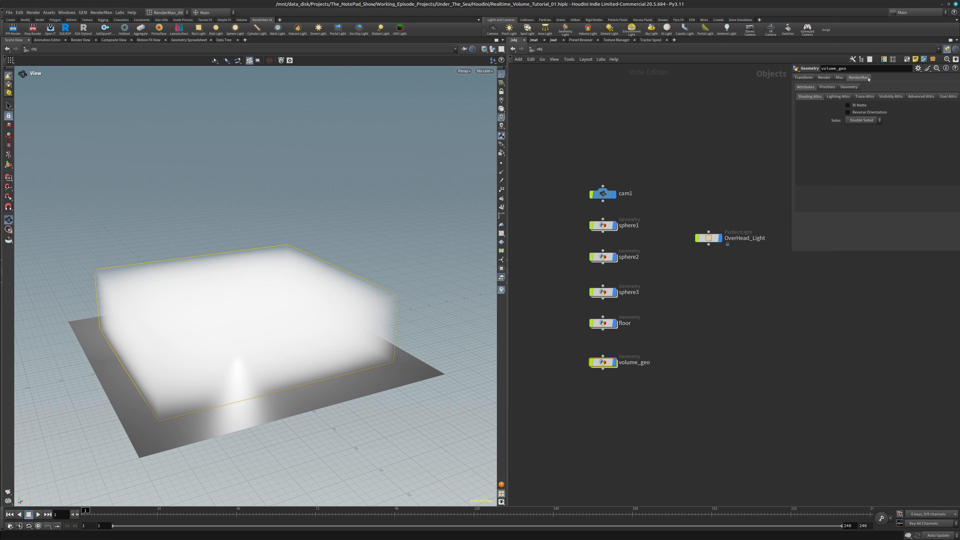
left_click(854, 88)
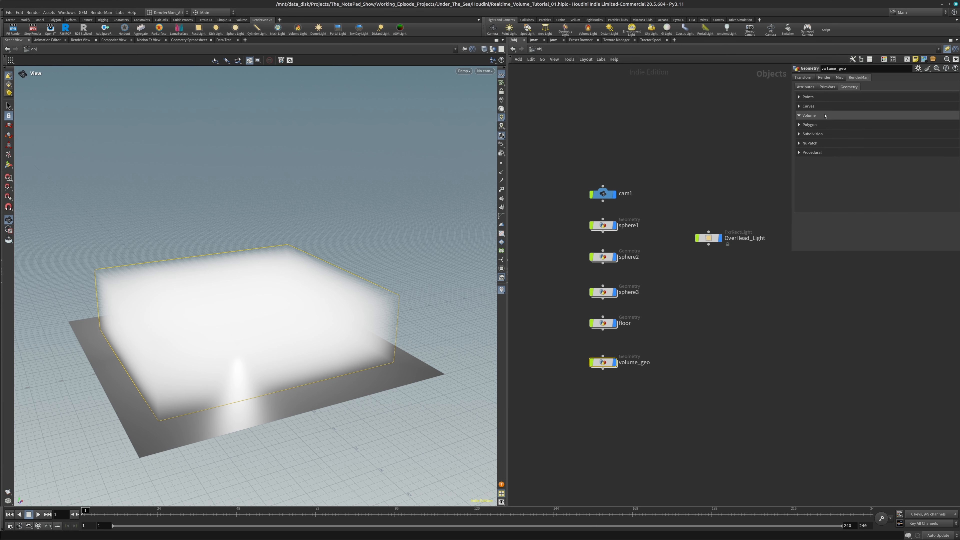
left_click(852, 115)
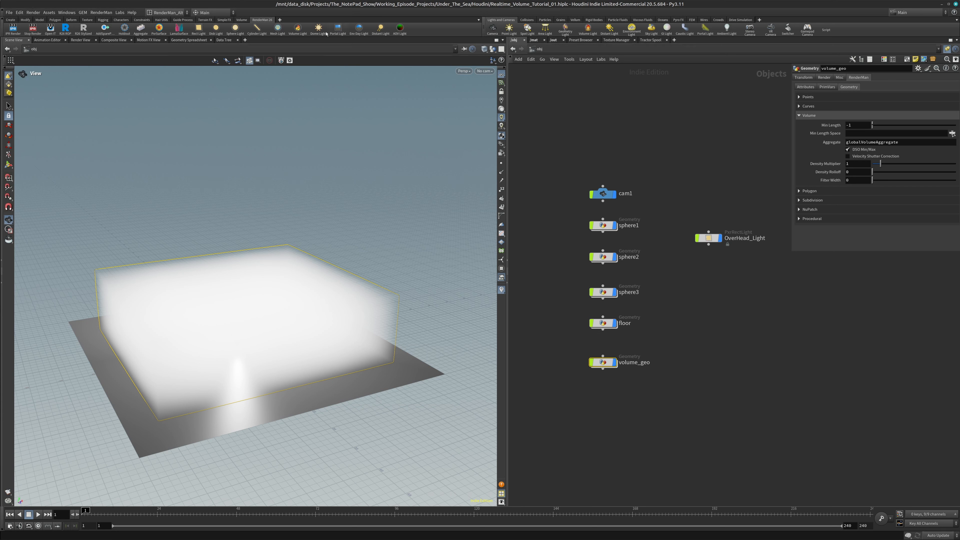
left_click(856, 165)
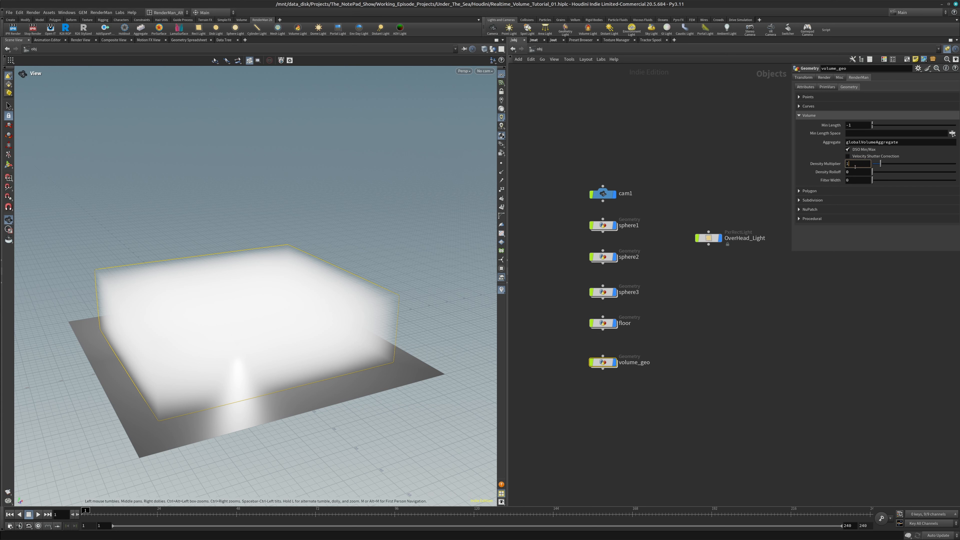
Go back inside volume_geo and review the density expression of volumewrangle1
mouse_move(612, 364)
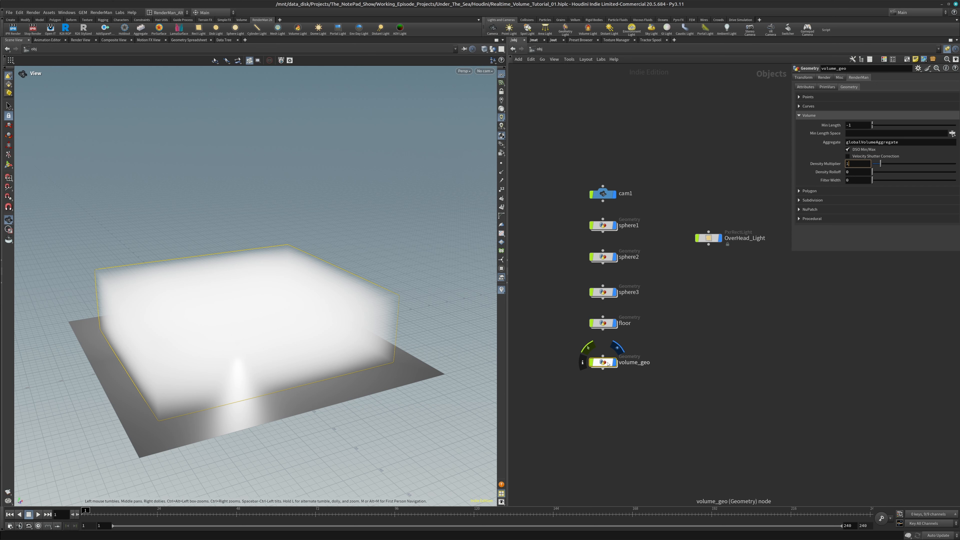
double_click(612, 364)
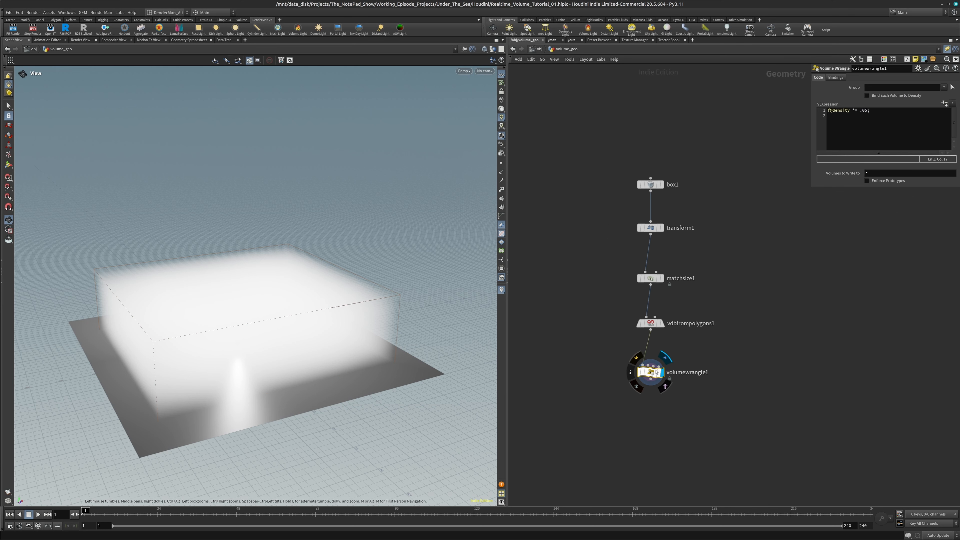
left_click(867, 110)
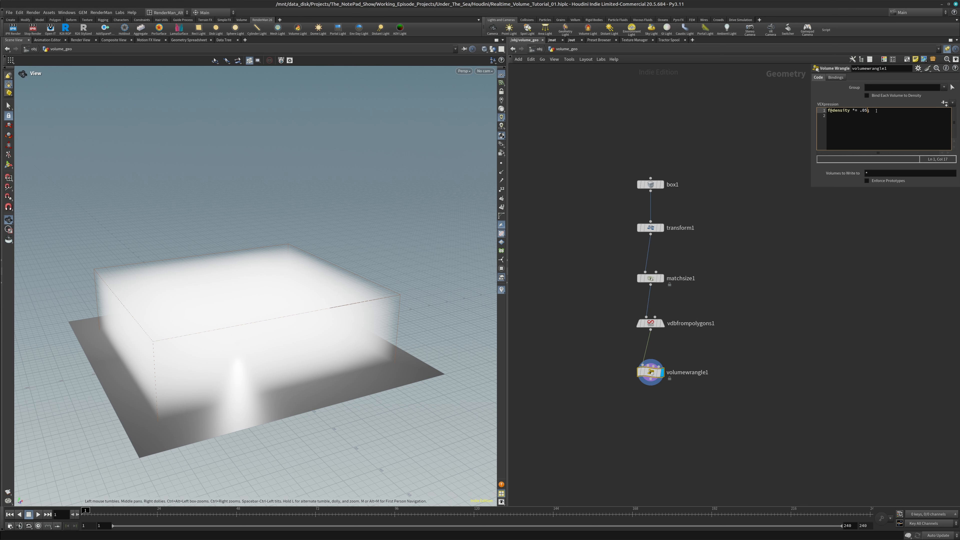
type(";")
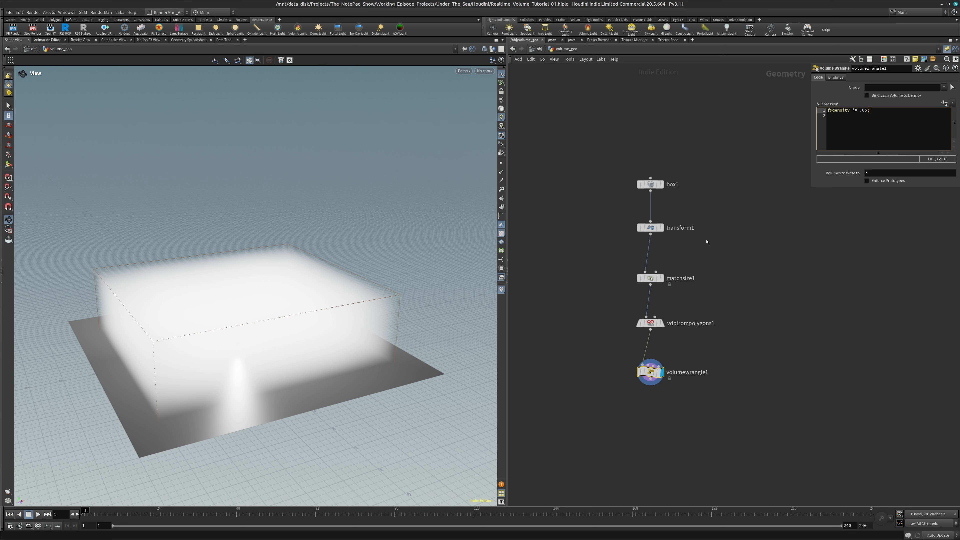
Leave volume_geo, go to the mat network and place a Pxr Material Builder node beside pxrpathtracer1
left_click(539, 49)
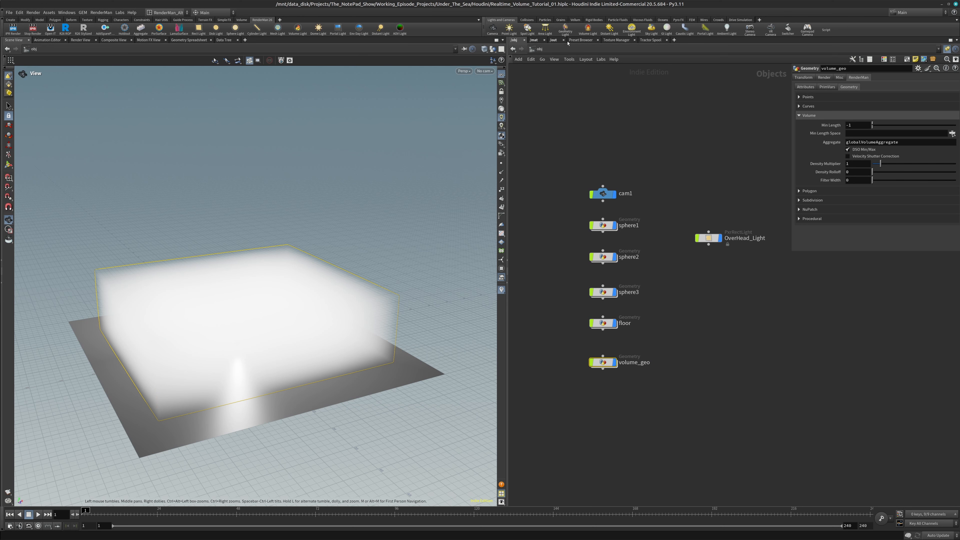
left_click(539, 40)
key("Tab")
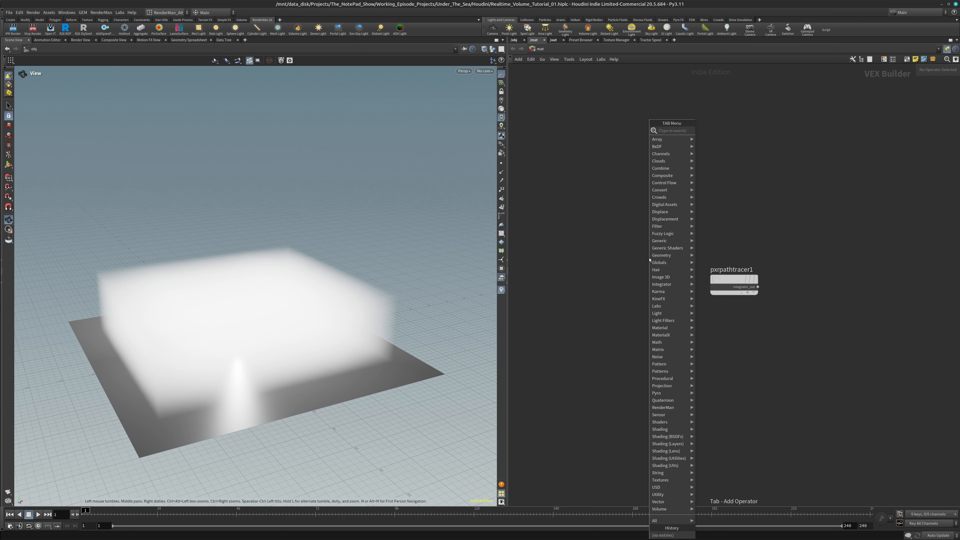
type("px")
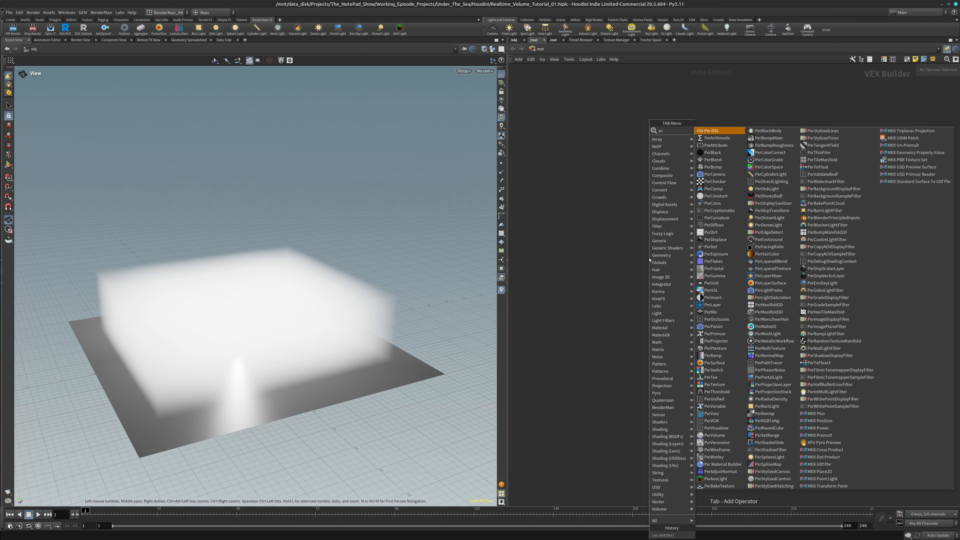
type("rbui")
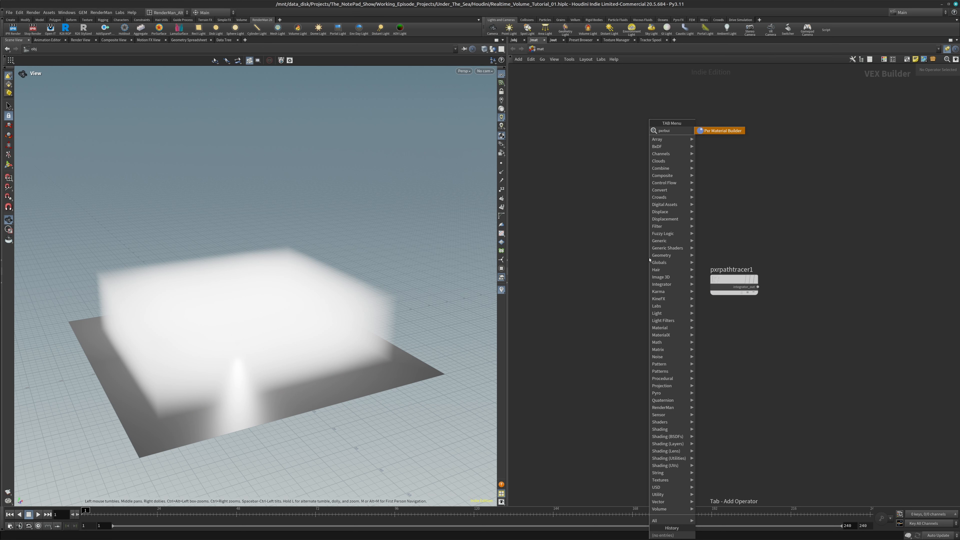
key("Return")
left_click(638, 260)
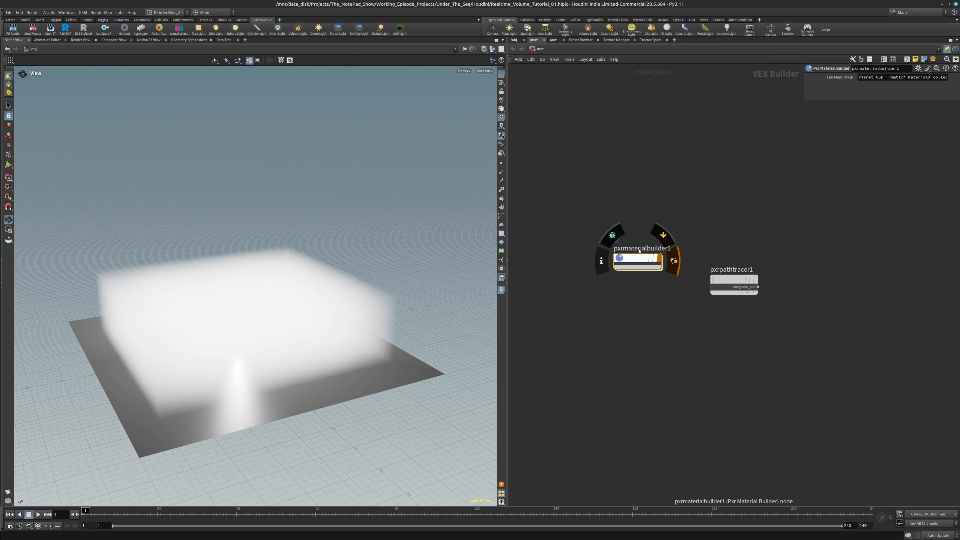
Rename the new Pxr Material Builder node to volume_shader
left_click(640, 250)
key("BackSpace")
key("Delete")
key("Delete")
key("Delete")
key("Delete")
key("Delete")
key("Delete")
key("Delete")
key("Delete")
key("Delete")
key("Delete")
key("Delete")
key("Delete")
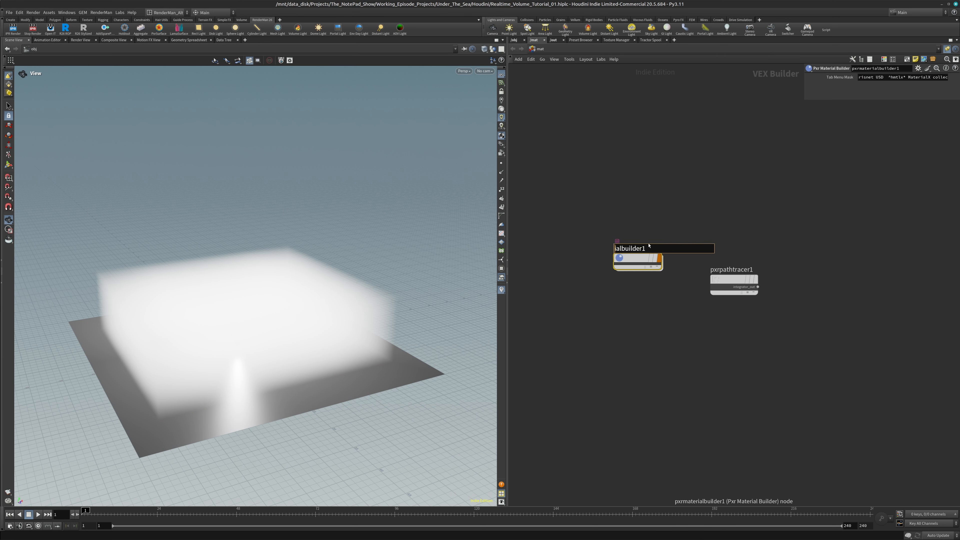
type("volume__s")
key("BackSpace")
type("shader")
Inside volume_shader, add a PxrVolume node, connect its bxdf output to shader1 of output_collect, and align it beside that node
double_click(645, 256)
key("Tab")
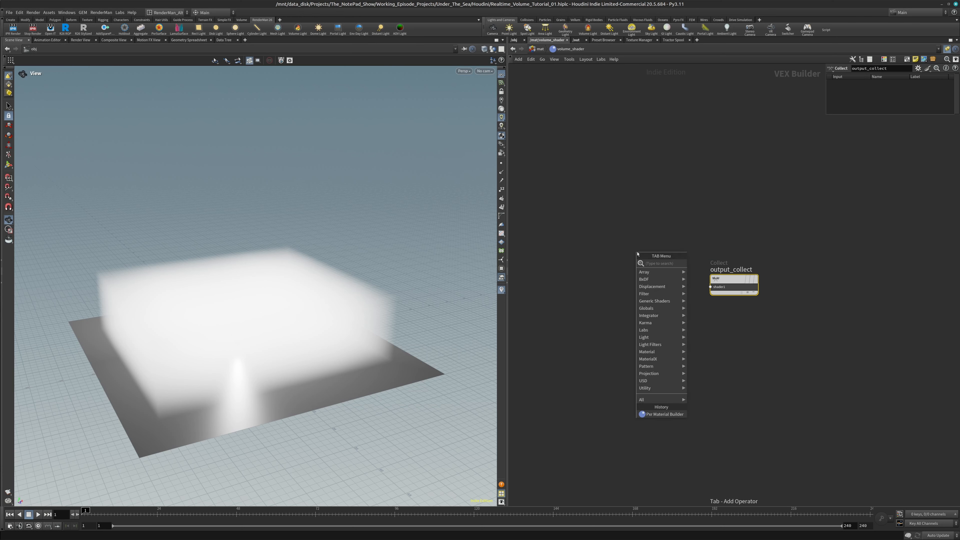
type("pxrv")
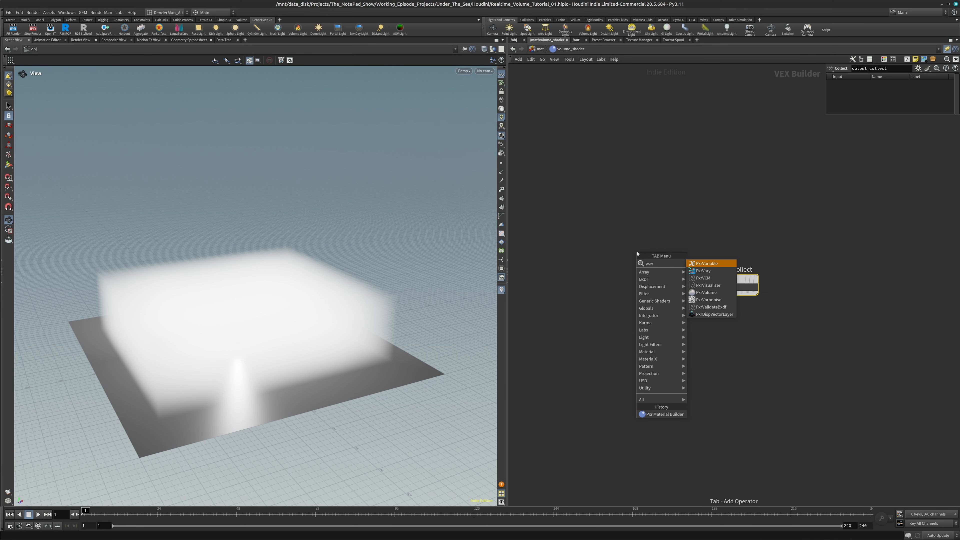
type("olume")
key("Return")
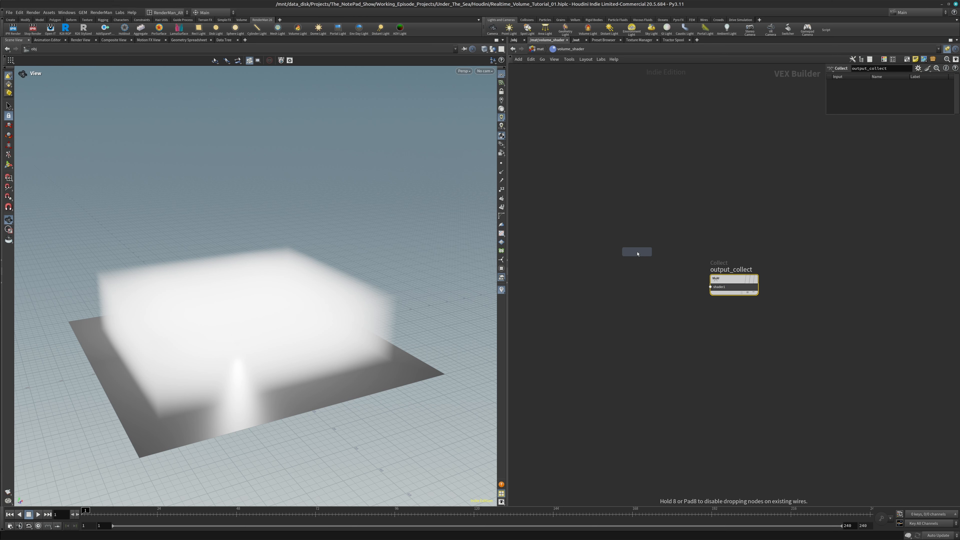
left_click(638, 272)
left_click_drag(662, 280, 718, 289)
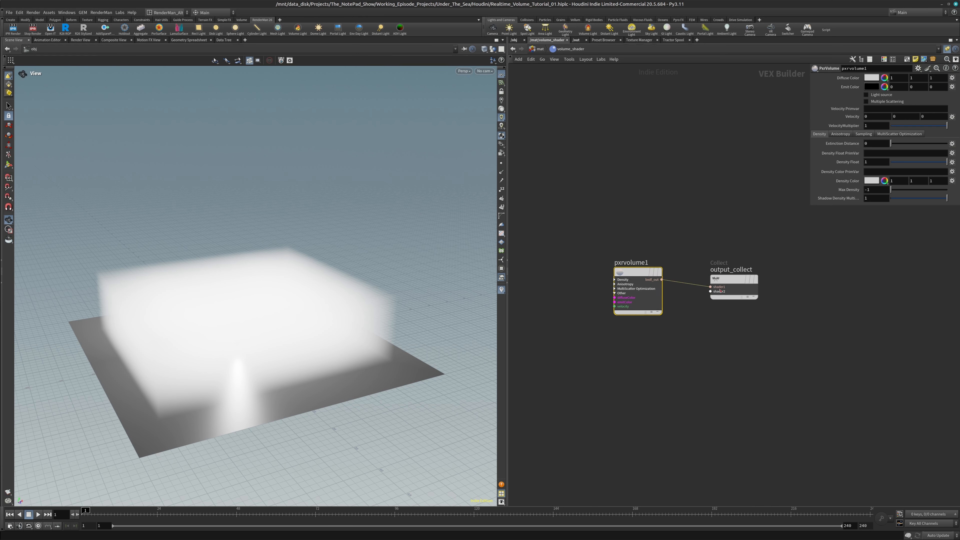
left_click_drag(638, 273, 662, 280)
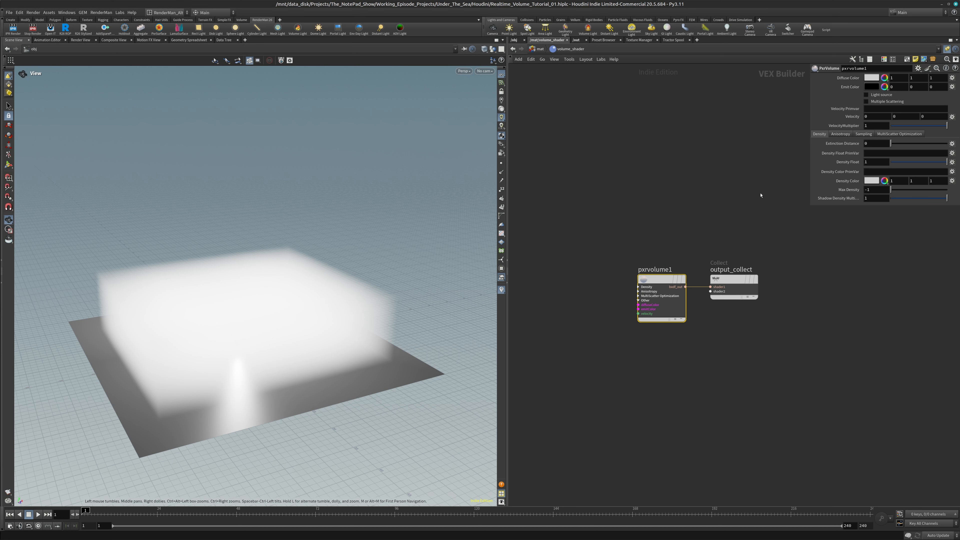
Set the Density Float PrimVar of pxrvolume1 to density
left_click(874, 153)
type("ty")
key("Return")
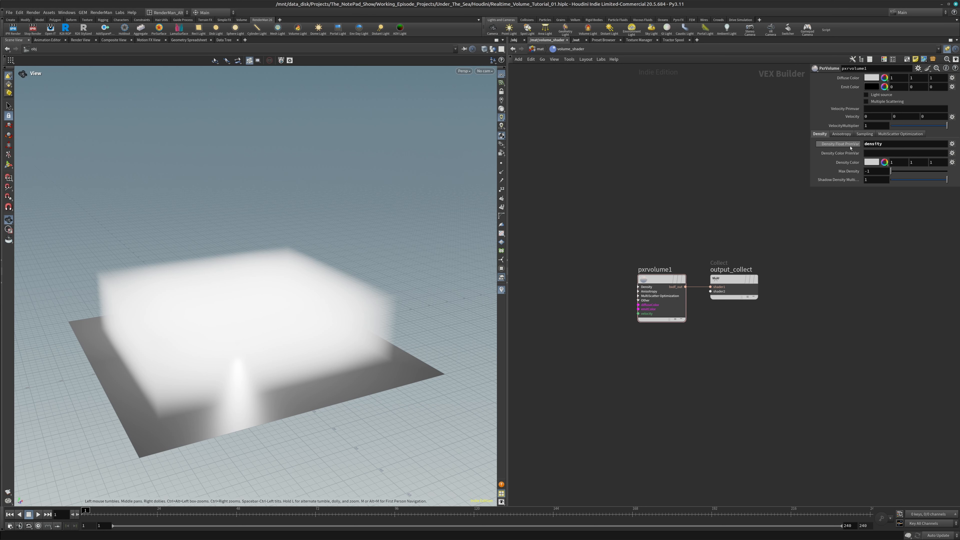
Check the Fog VDB name on vdbfrompolygons1 inside volume_geo and return to the object level
left_click(538, 49)
left_click(515, 40)
double_click(603, 363)
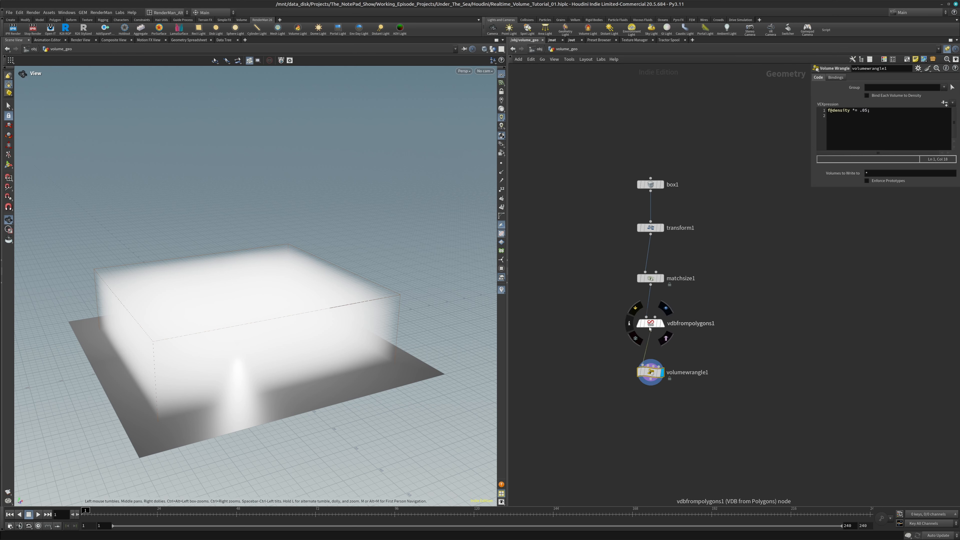
left_click(681, 323)
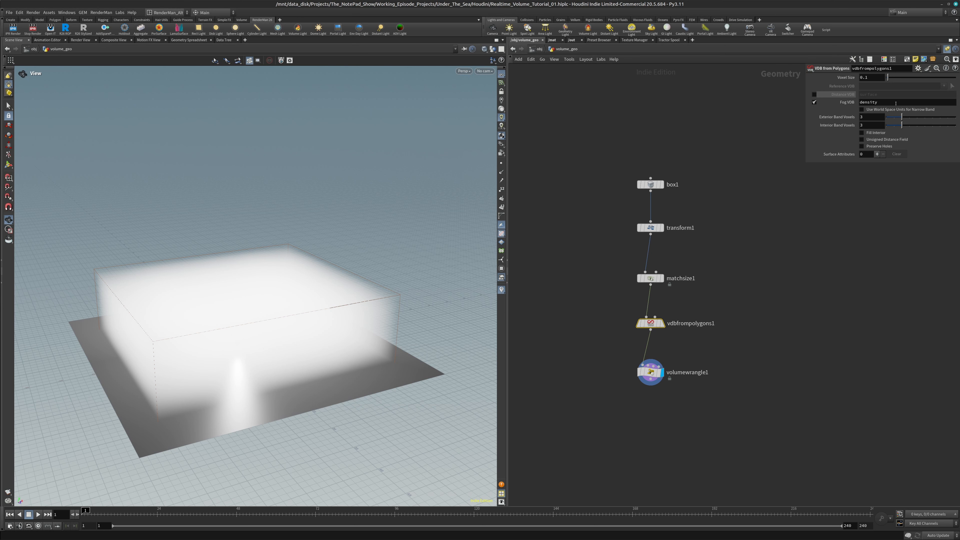
left_click(539, 49)
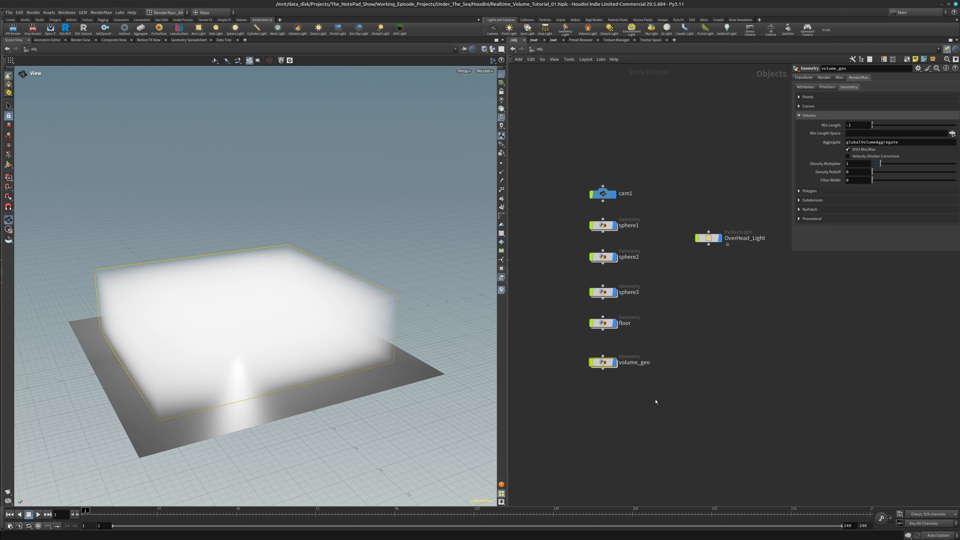
Assign /mat/volume_shader as the render material of volume_geo
left_click_drag(575, 343, 668, 400)
left_click_drag(609, 191, 609, 187)
left_click(824, 78)
left_click(953, 87)
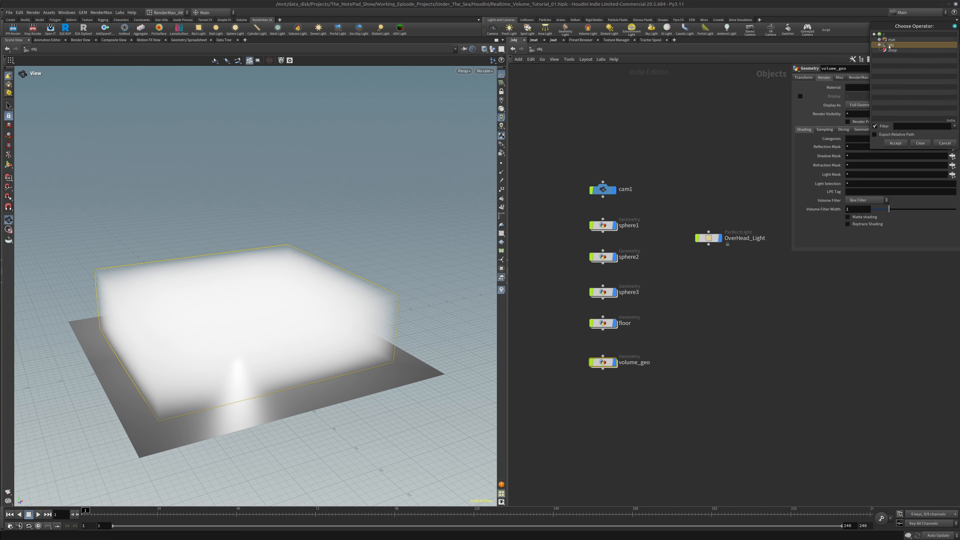
left_click(880, 40)
left_click(905, 46)
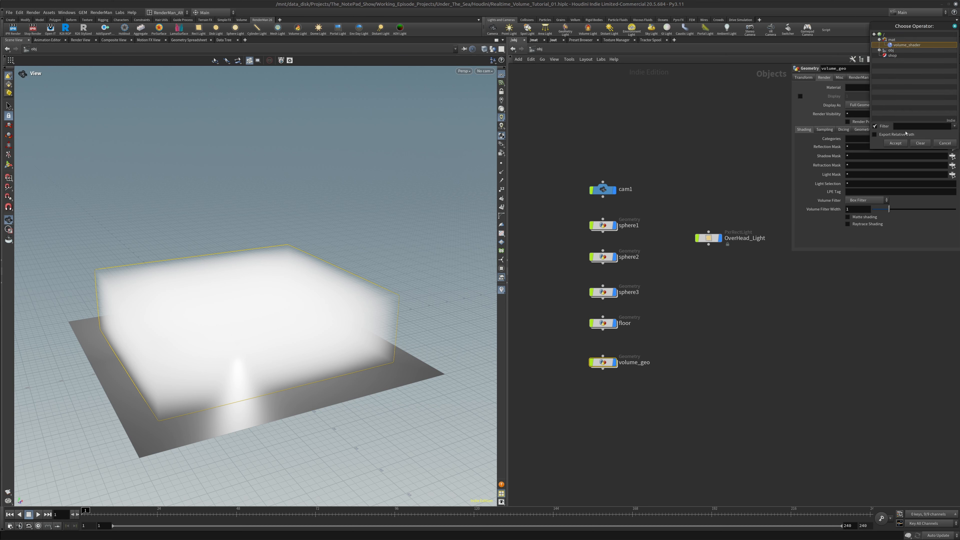
left_click(896, 143)
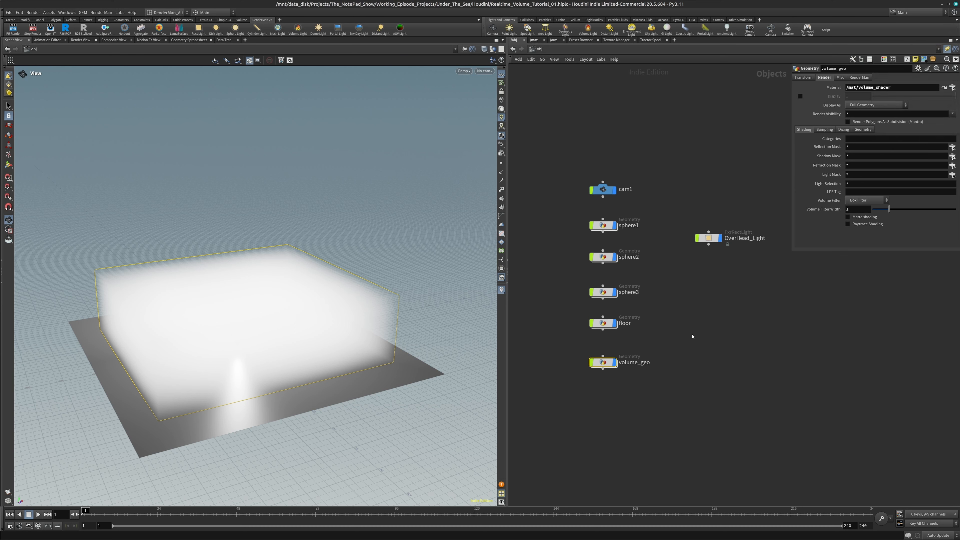
Raise the exposure of OverHead_Light to 3.18
left_click(709, 238)
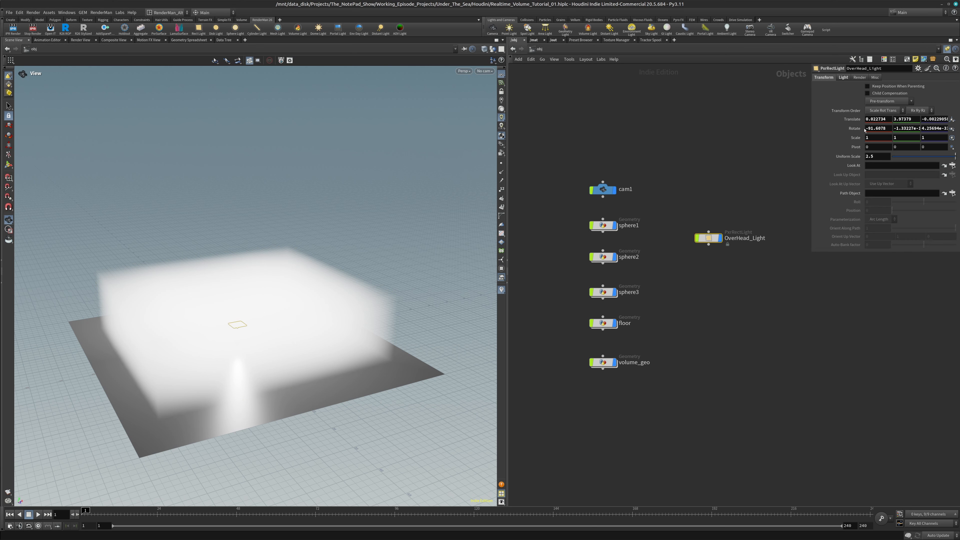
left_click(847, 77)
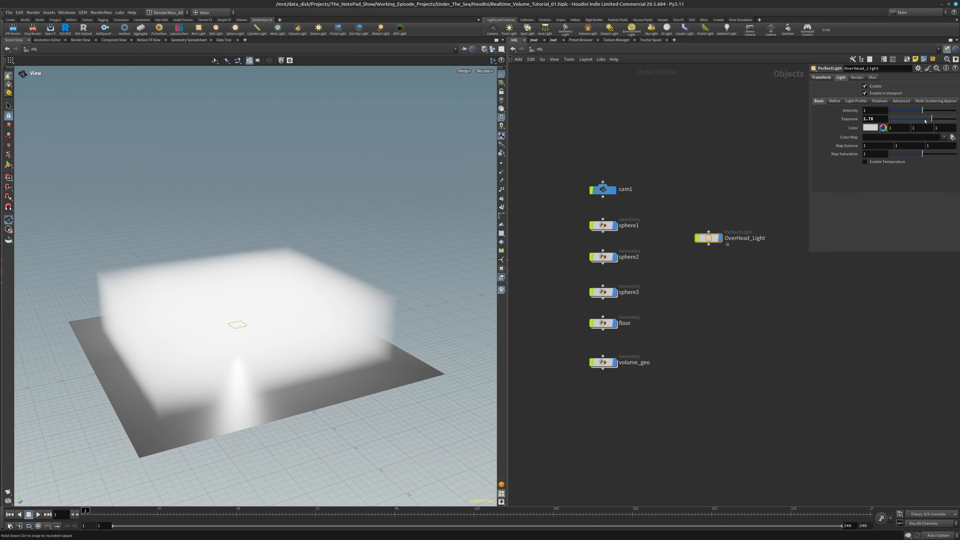
left_click_drag(933, 120, 933, 119)
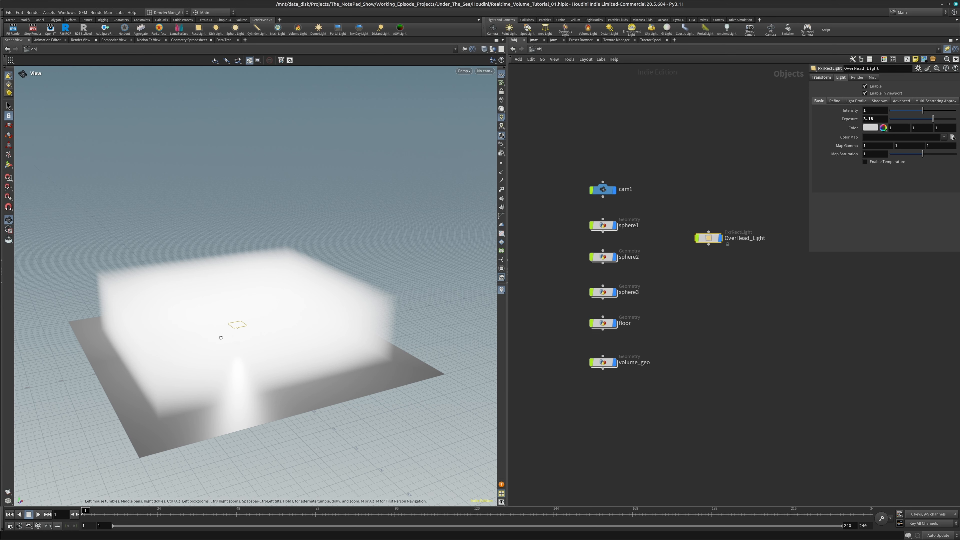
Raise OverHead_Light to a Y translation of about 5.6 and set its uniform scale to 3
left_click(822, 77)
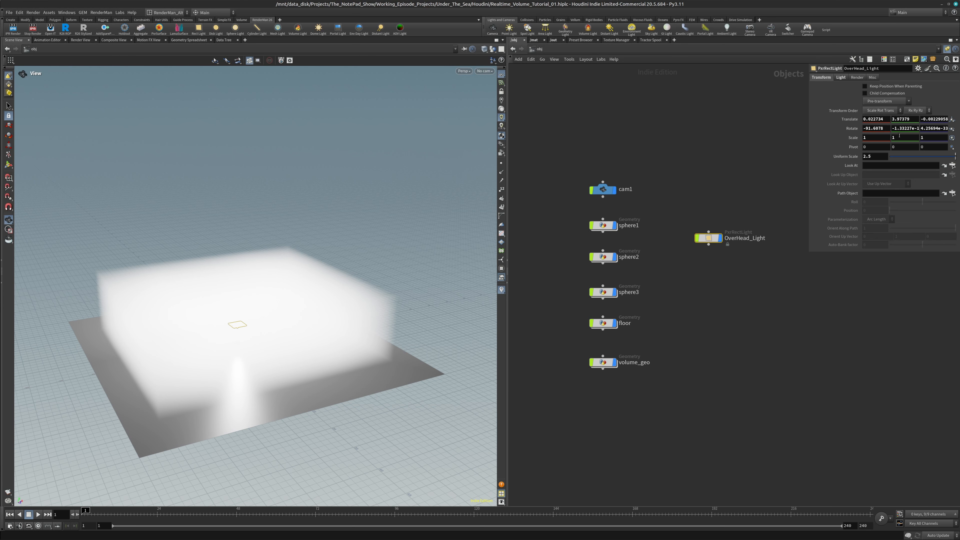
left_click(911, 118)
scroll(911, 120, "up", 5)
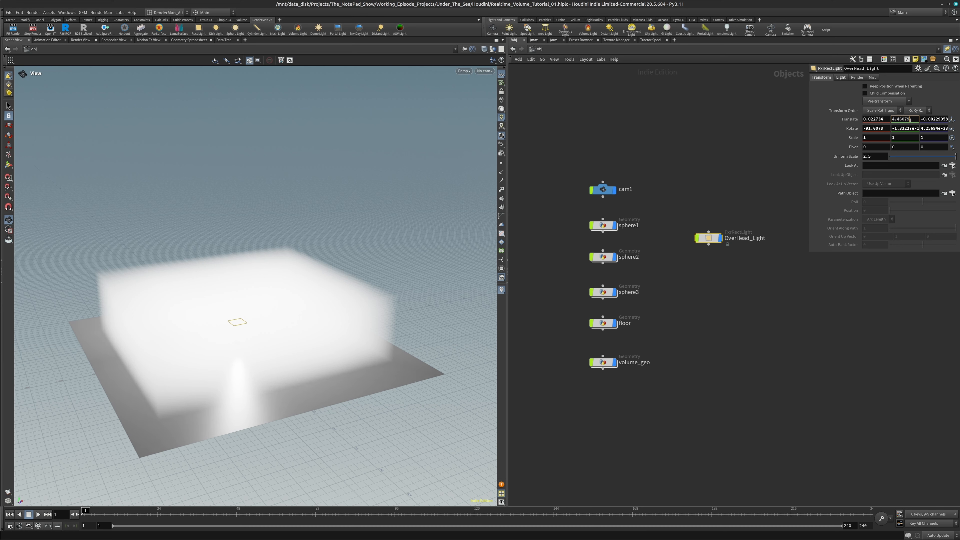
scroll(911, 120, "up", 10)
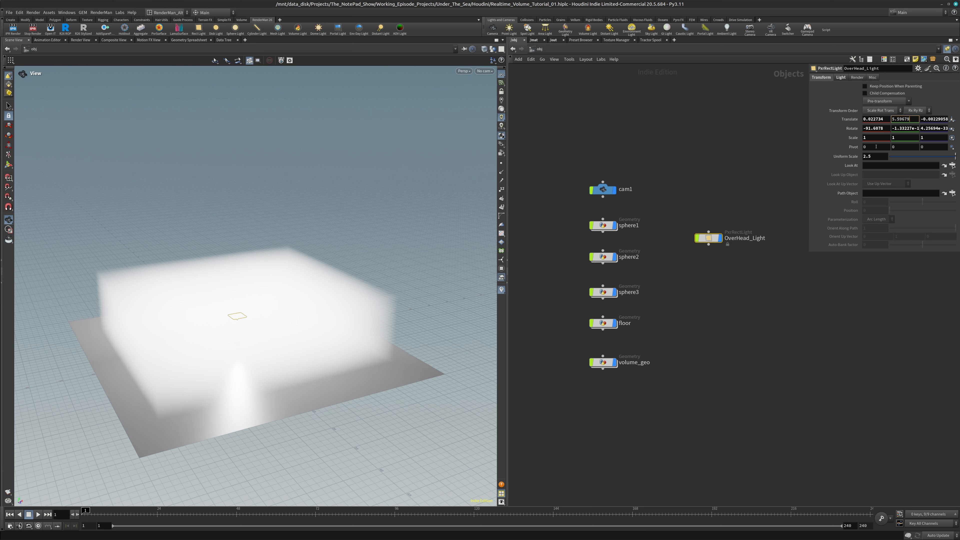
left_click(880, 157)
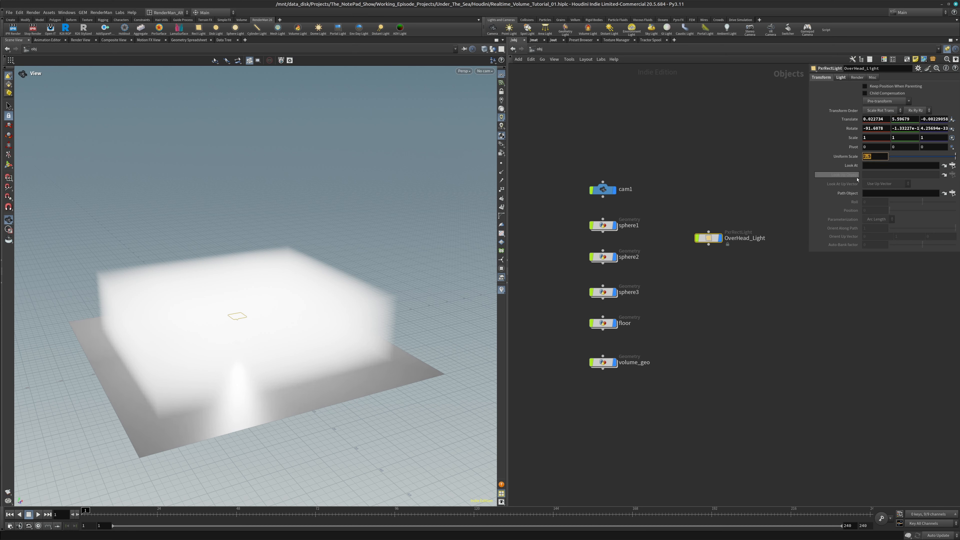
type("3")
key("Return")
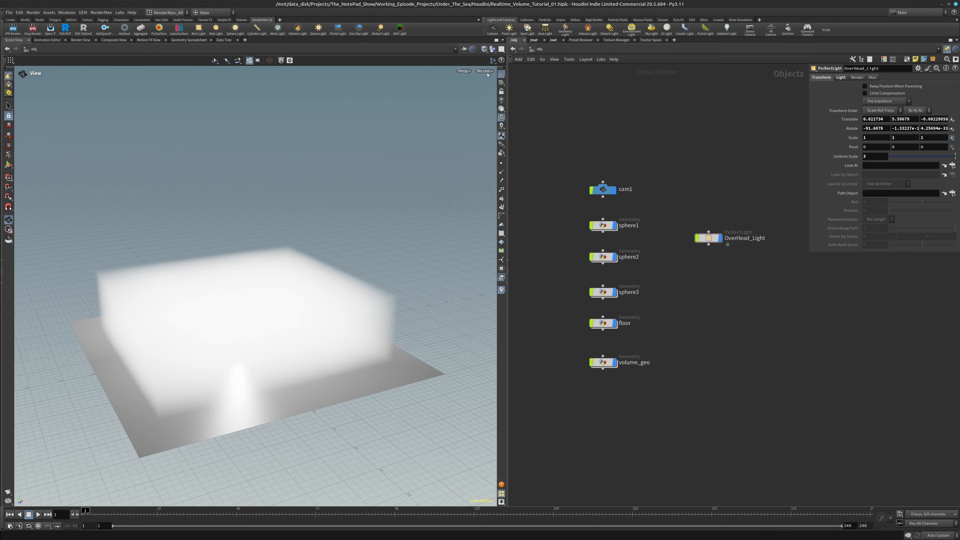
Look through cam1 in the viewport and review the render of the three spheres in the fog
left_click(486, 71)
left_click(489, 104)
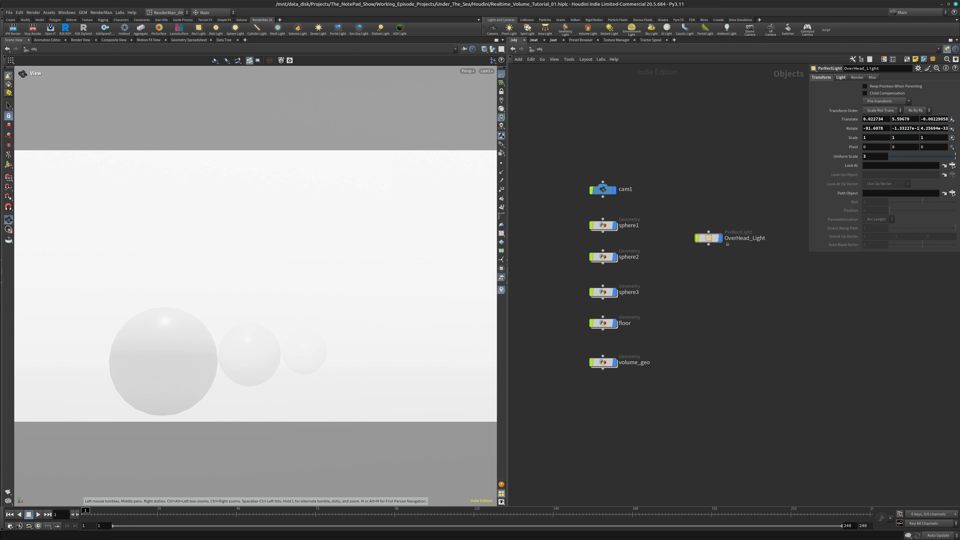
left_click_drag(0, 123, 681, 94)
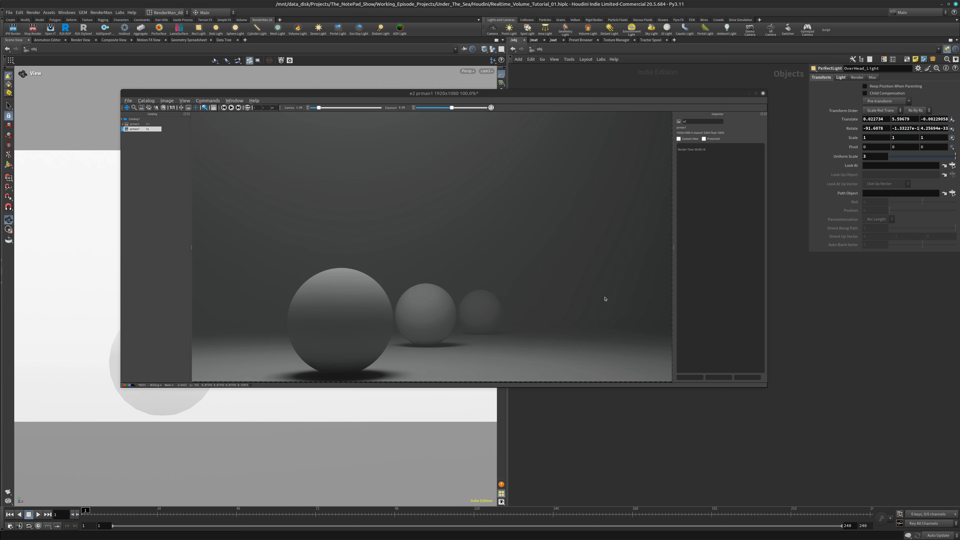
left_click(763, 94)
left_click(0, 269)
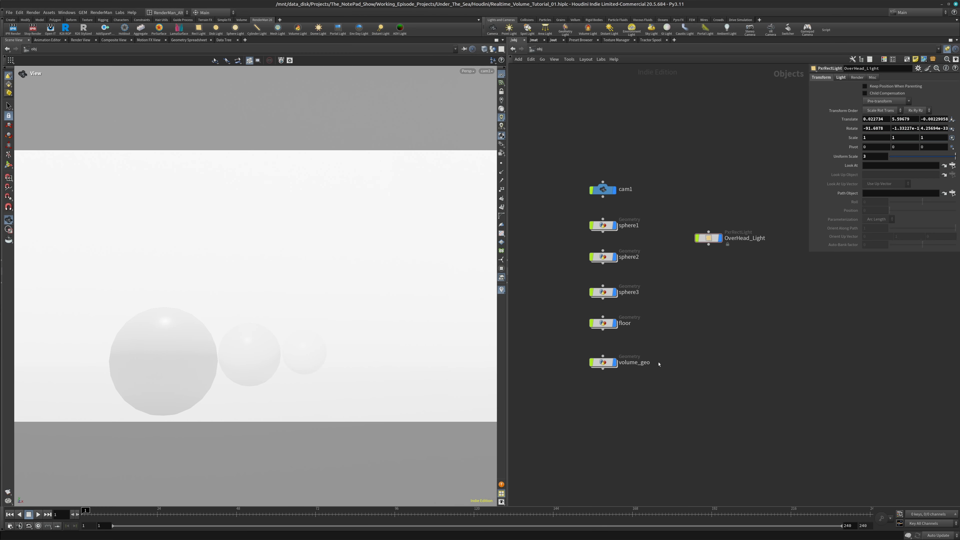
Move the volume_geo node slightly closer to floor, and go inside volume_shader in the mat network
left_click_drag(603, 362, 604, 354)
left_click(709, 239)
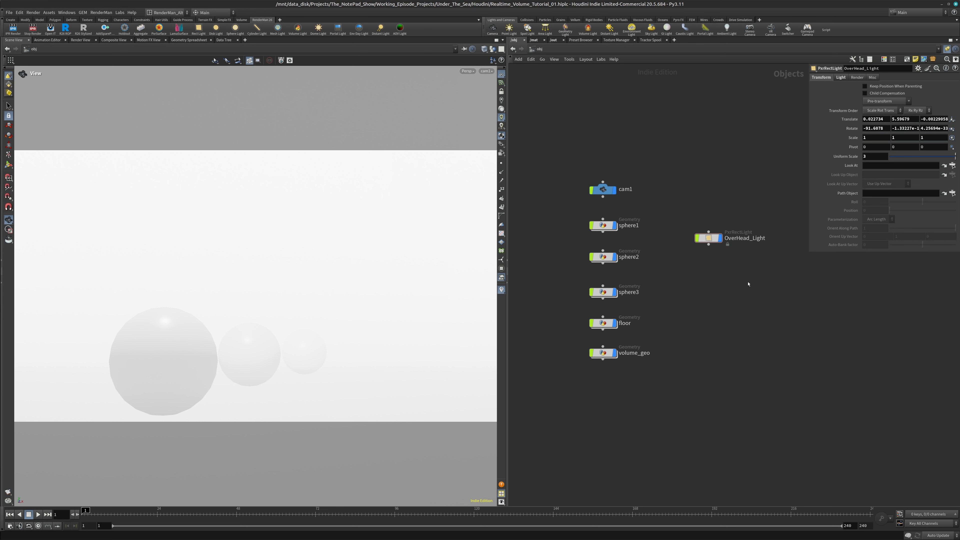
left_click(534, 40)
double_click(641, 260)
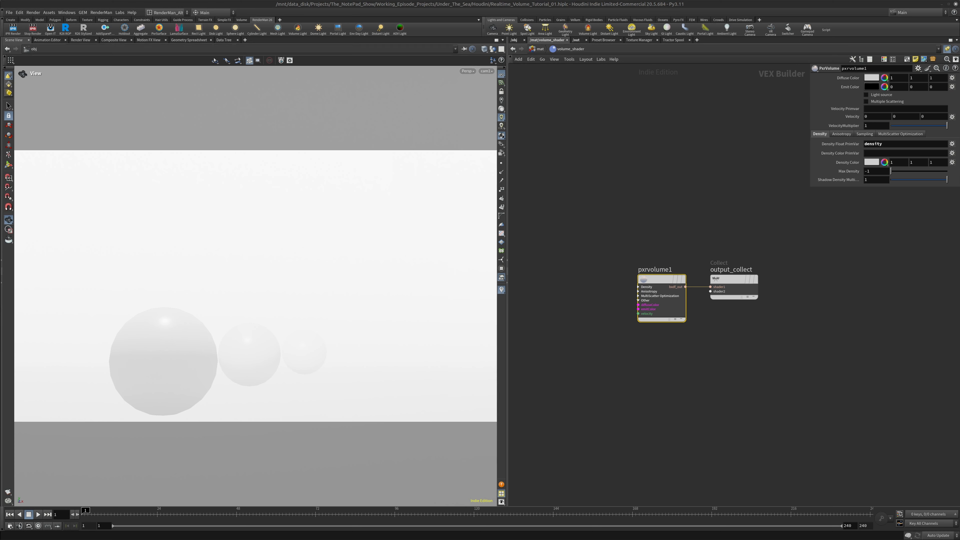
Switch to the web browser to look over TheNotepadShow's YouTube videos, and return to Houdini
left_click_drag(0, 7, 422, 7)
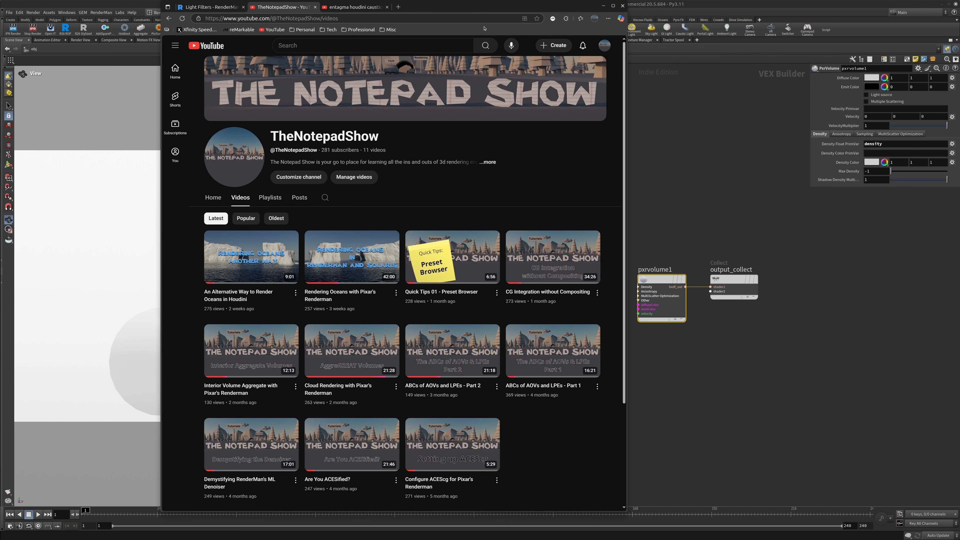
left_click_drag(487, 9, 0, 8)
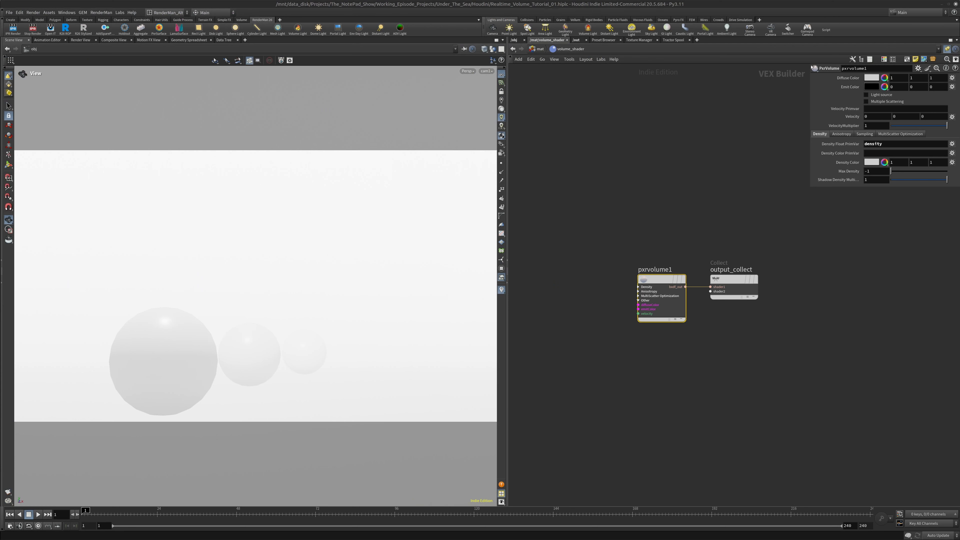
Tint the Diffuse Color of pxrvolume1 cyan, with red 0.44, green 1 and blue 1
left_click(877, 78)
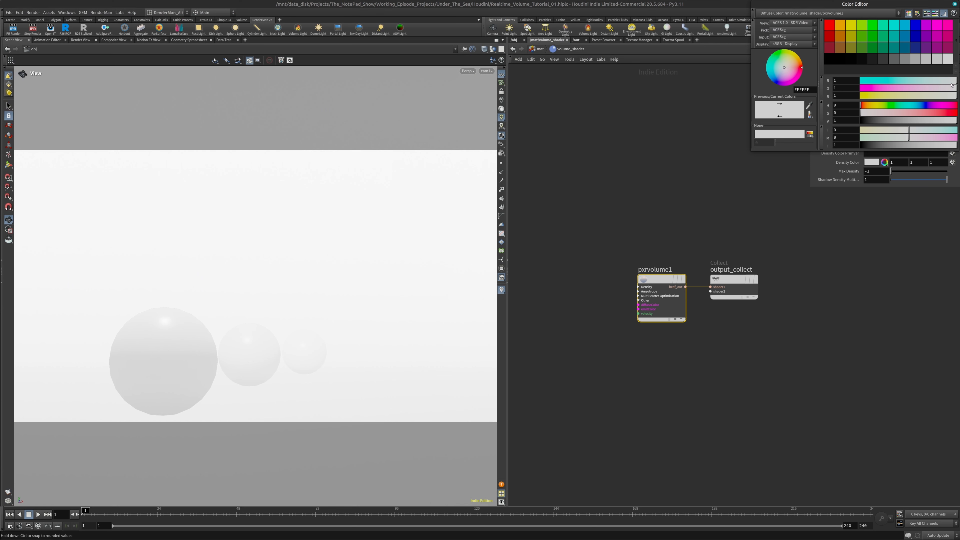
left_click_drag(956, 80, 930, 77)
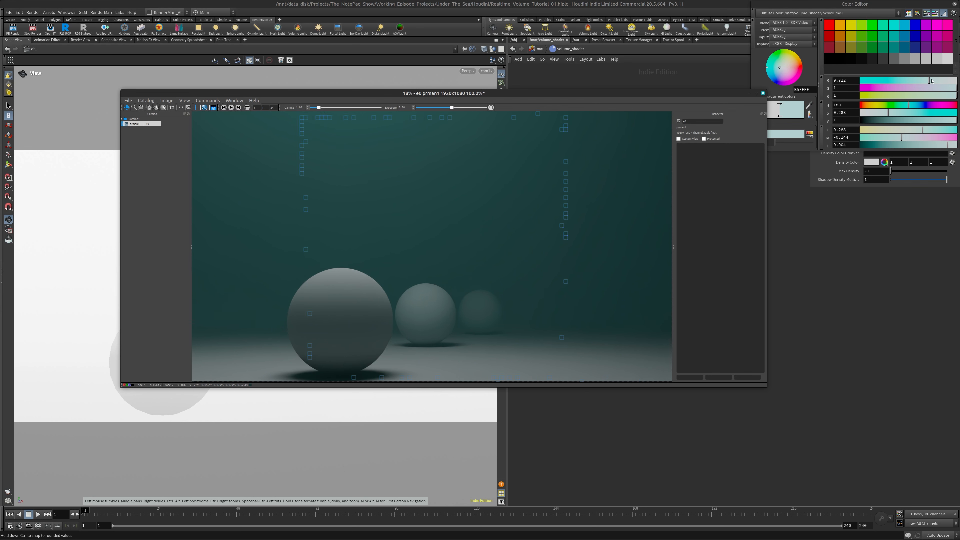
left_click_drag(932, 81, 917, 78)
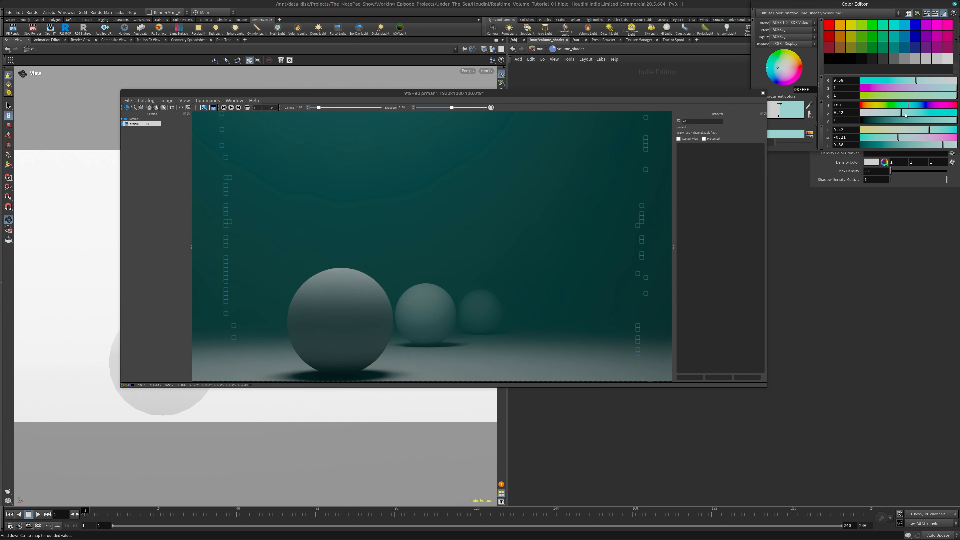
left_click_drag(905, 115, 915, 114)
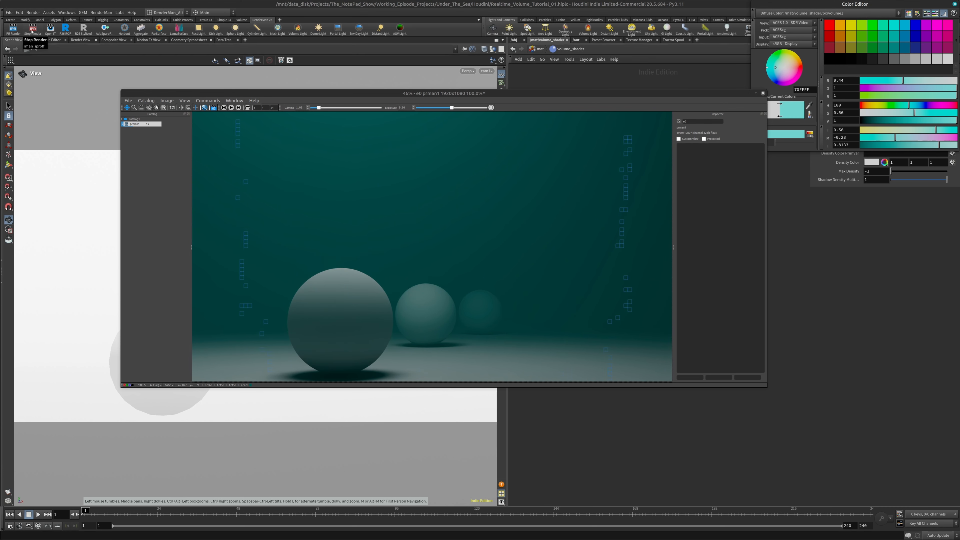
Stop the teal test render and discard its image, and leave volume_shader for the mat network with the colour editor closed
left_click(32, 30)
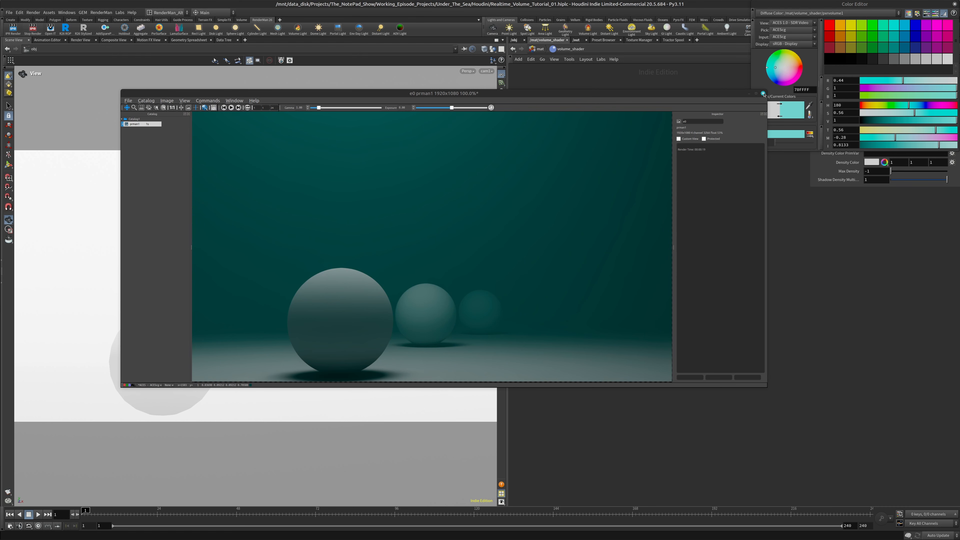
left_click(763, 93)
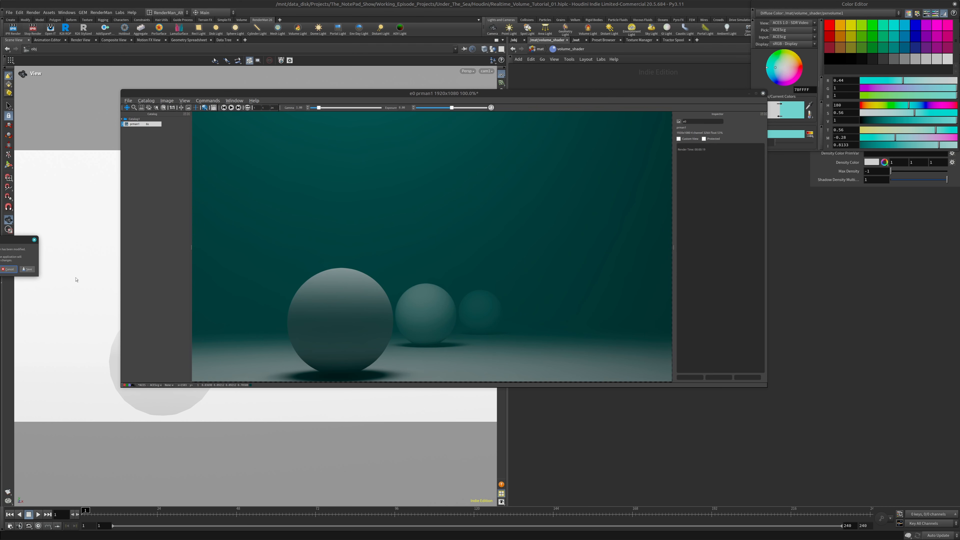
left_click(8, 269)
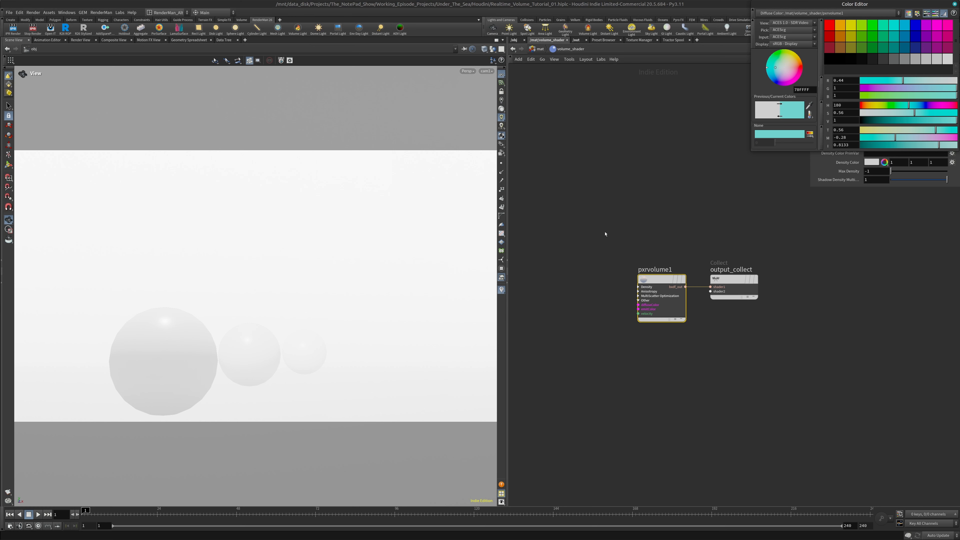
left_click(541, 49)
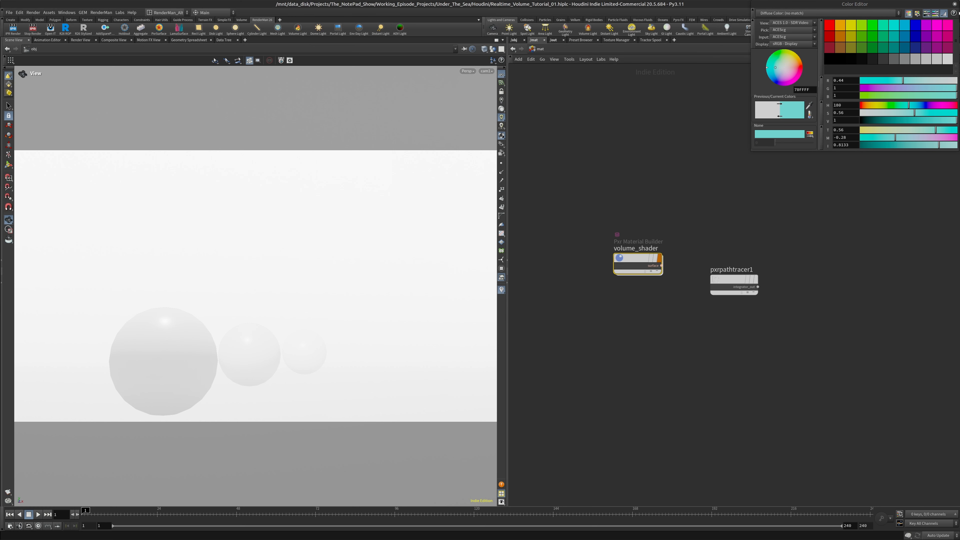
left_click(955, 4)
Reposition prman1 nearer the middle of the out network, and align pxrpathtracer1 beside volume_shader in the mat network
left_click(521, 41)
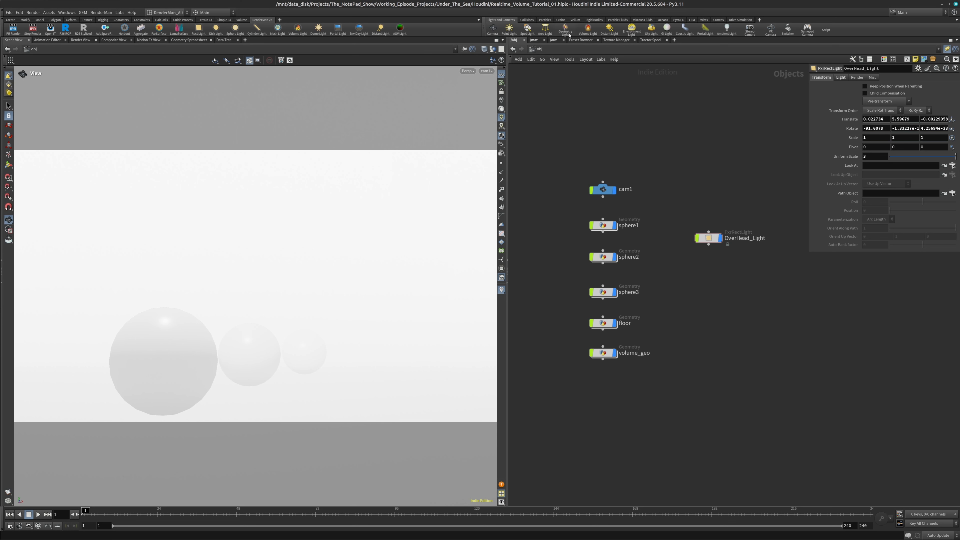
left_click(553, 40)
left_click(733, 285)
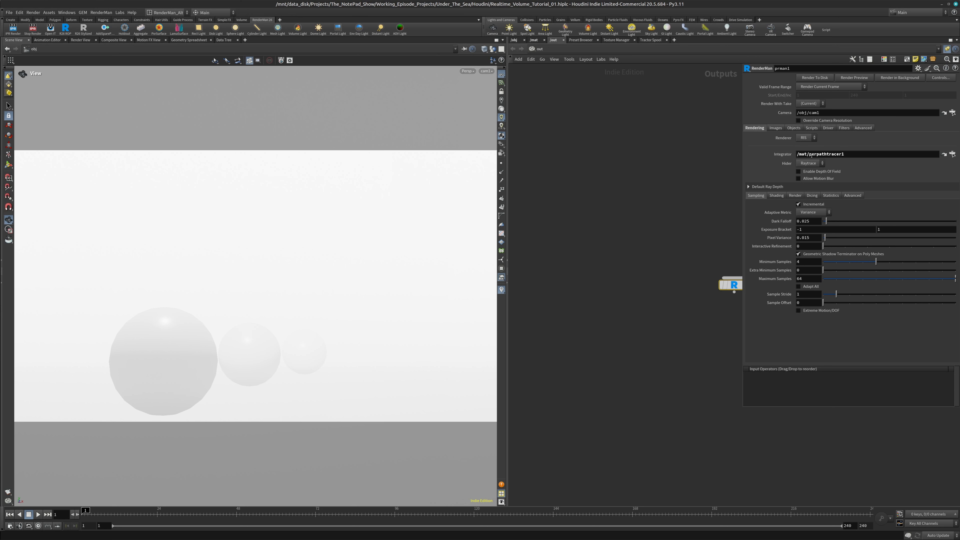
left_click_drag(732, 284, 645, 269)
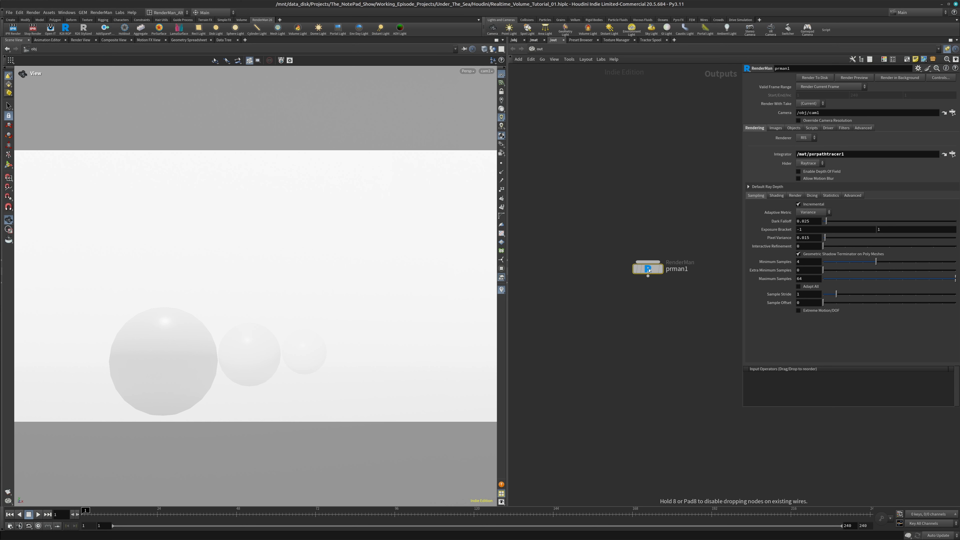
left_click(536, 40)
left_click_drag(729, 276, 724, 258)
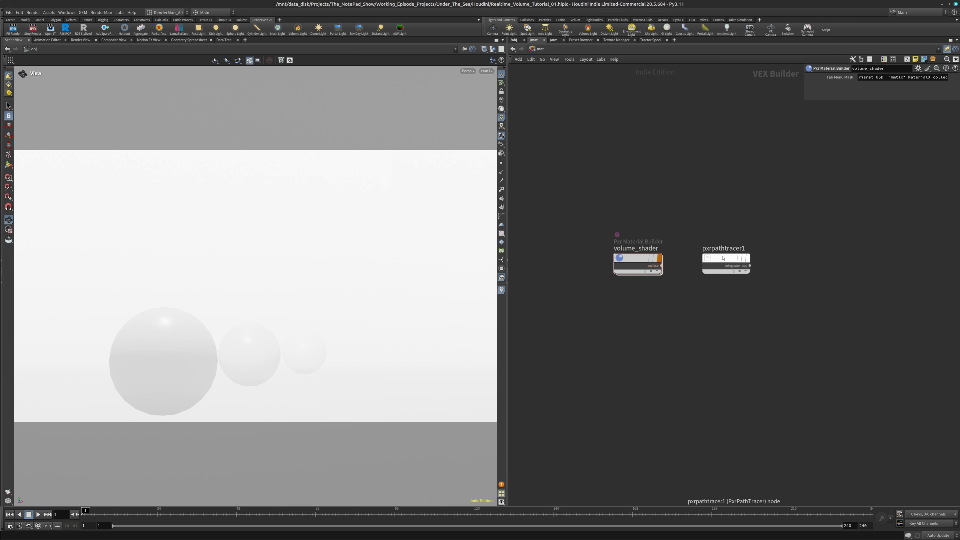
mouse_move(723, 256)
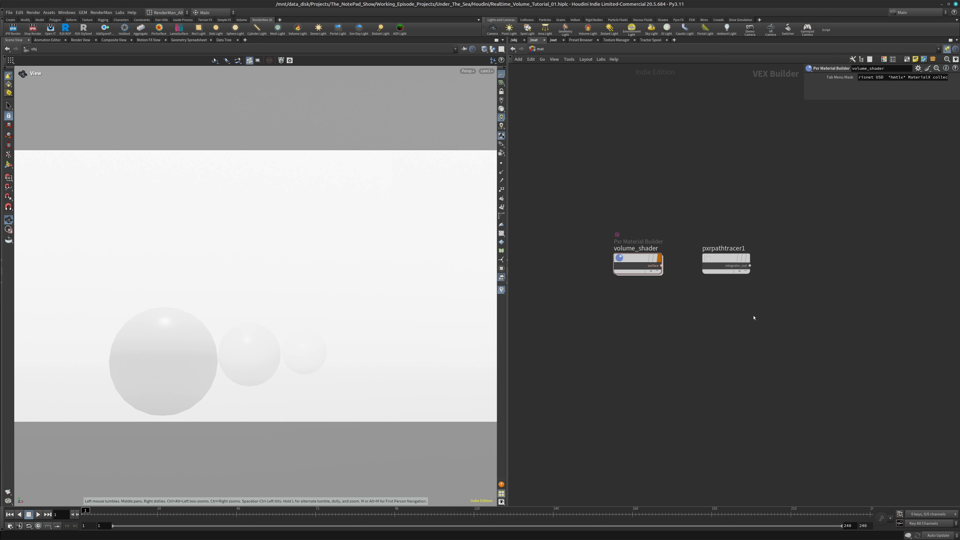
Add a PxrUnified integrator below pxrpathtracer1 and look at its ManifoldWalk settings, including the volume caustics option
key("Tab")
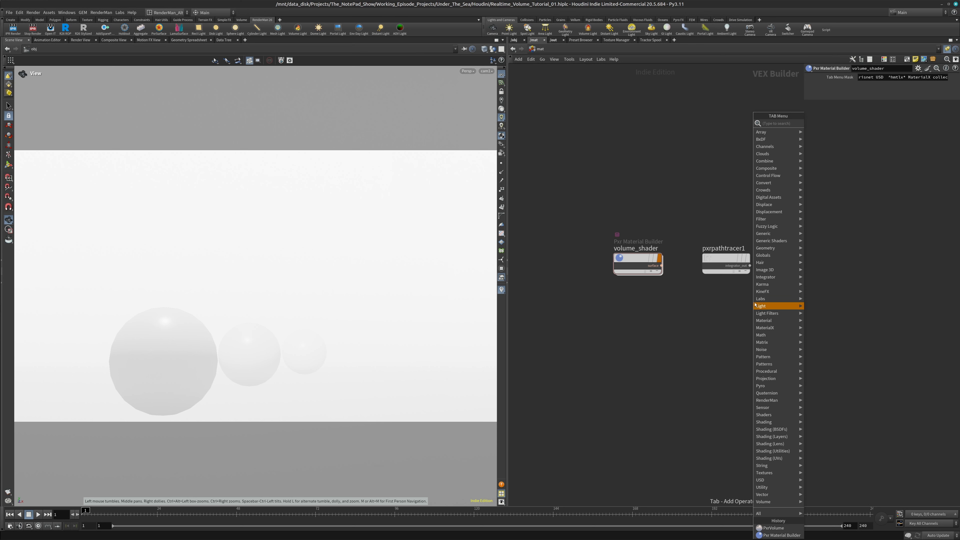
mouse_move(772, 276)
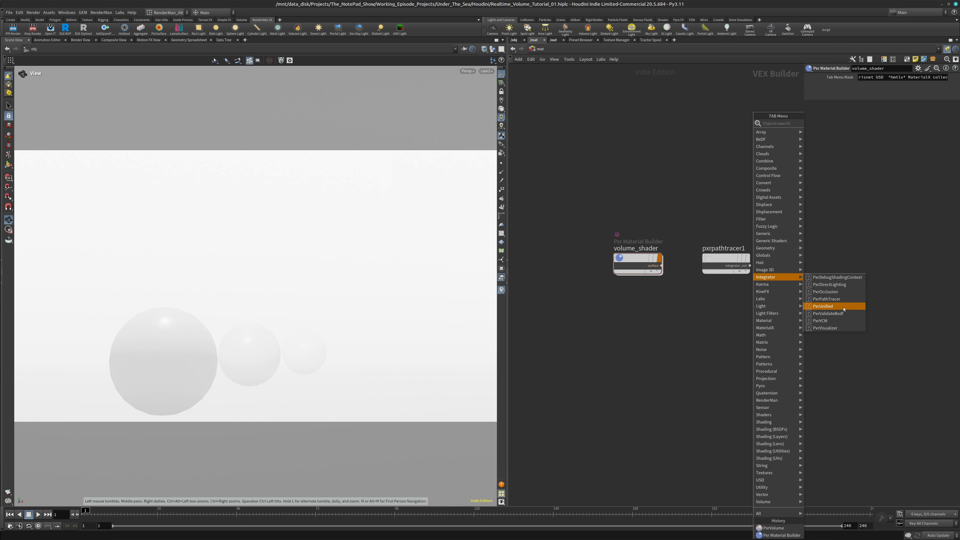
left_click(823, 306)
left_click(727, 317)
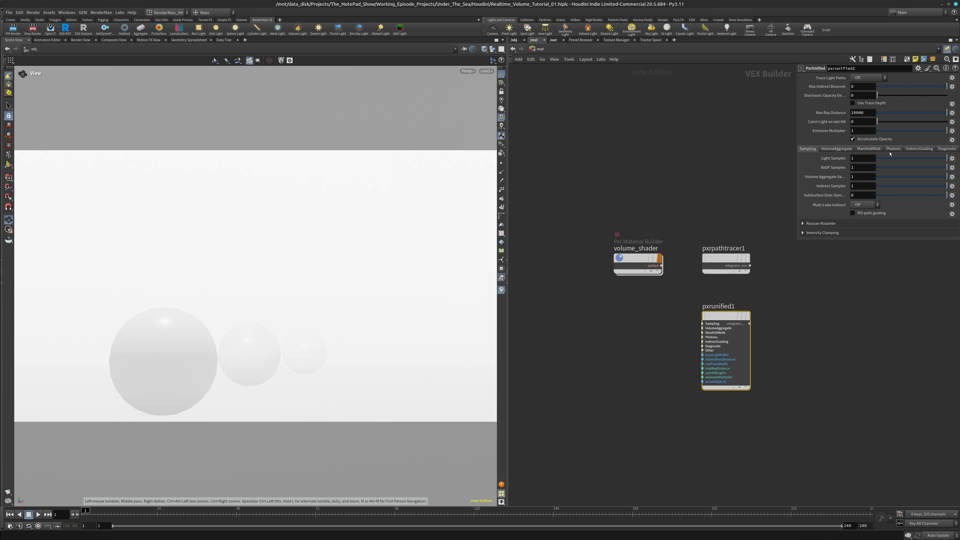
left_click(877, 148)
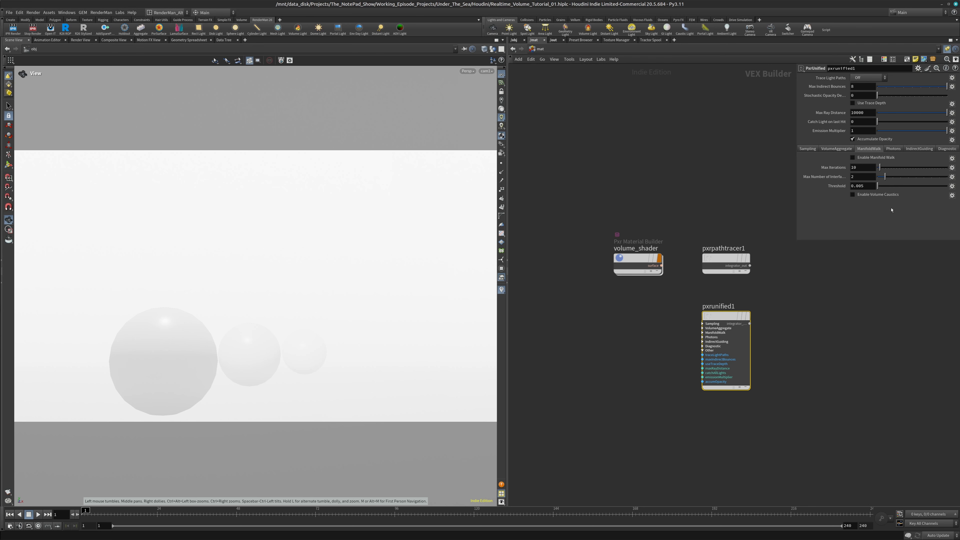
mouse_move(886, 197)
Set Max Indirect Bounces of pxrpathtracer1 to 32, and move the render window clear of the parameters
left_click(725, 259)
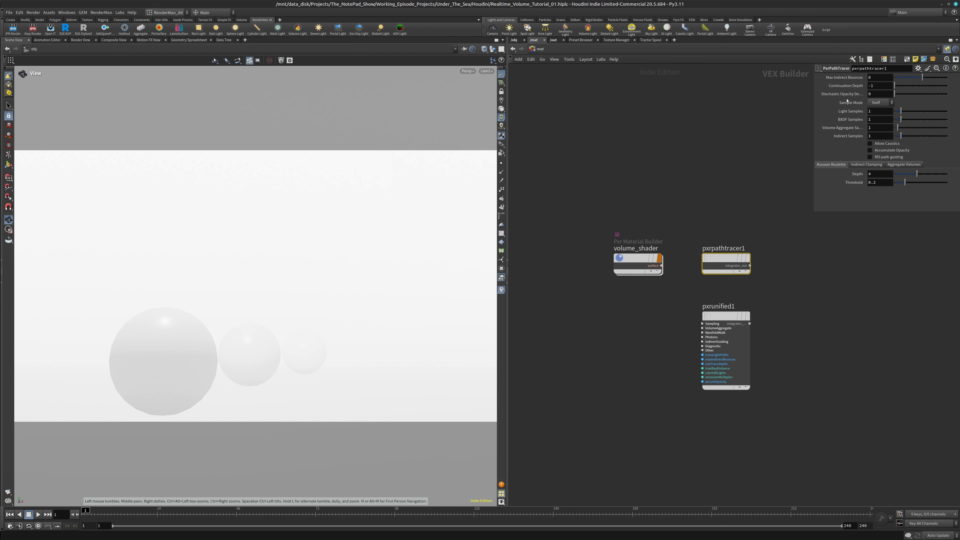
left_click(877, 77)
key("Return")
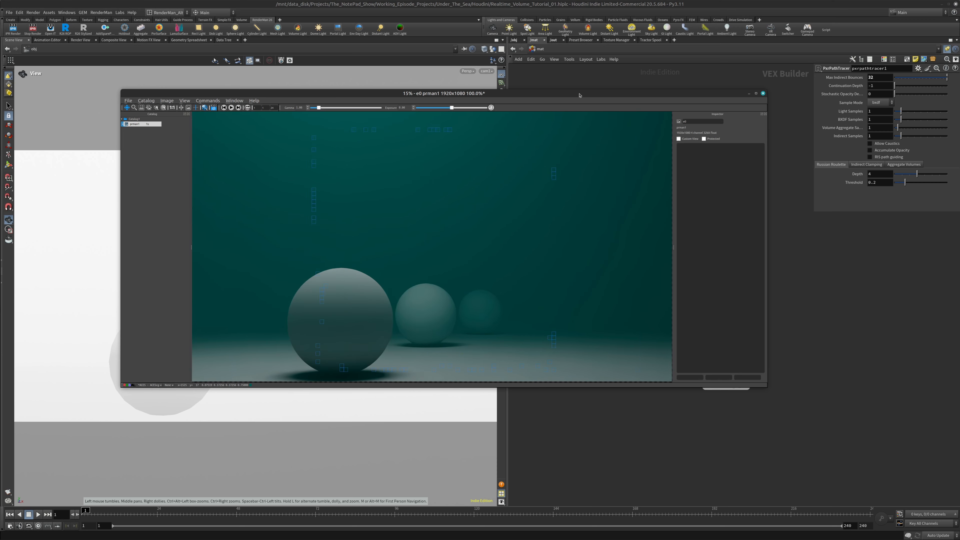
left_click_drag(580, 94, 446, 116)
Link Max Diffuse Depth of prman1 to Max Indirect Bounces of pxrpathtracer1 with a relative reference
left_click(560, 40)
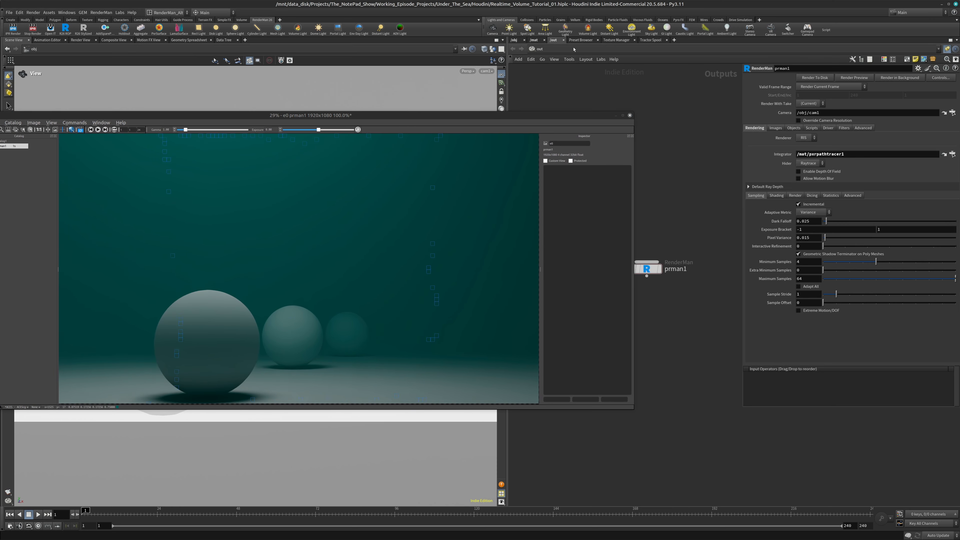
left_click(534, 40)
right_click(847, 78)
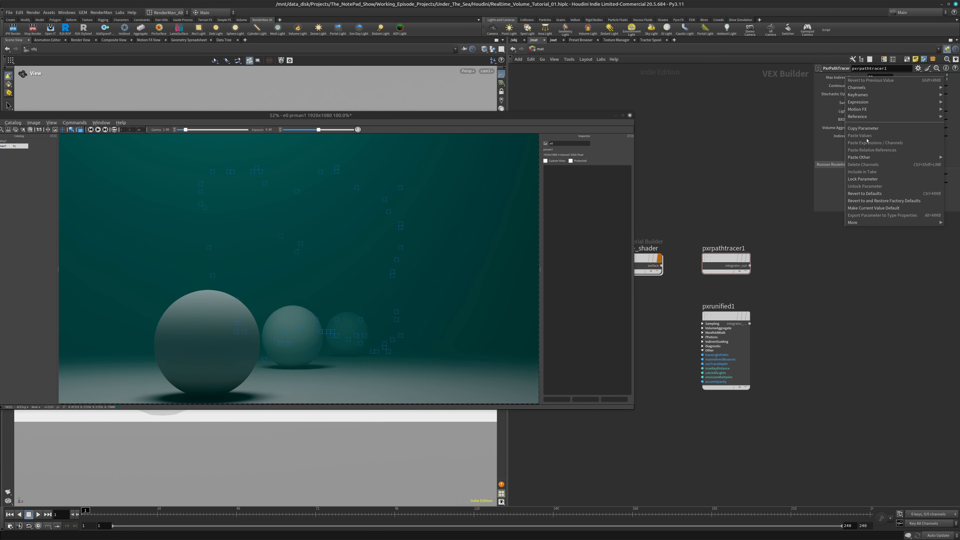
left_click(867, 128)
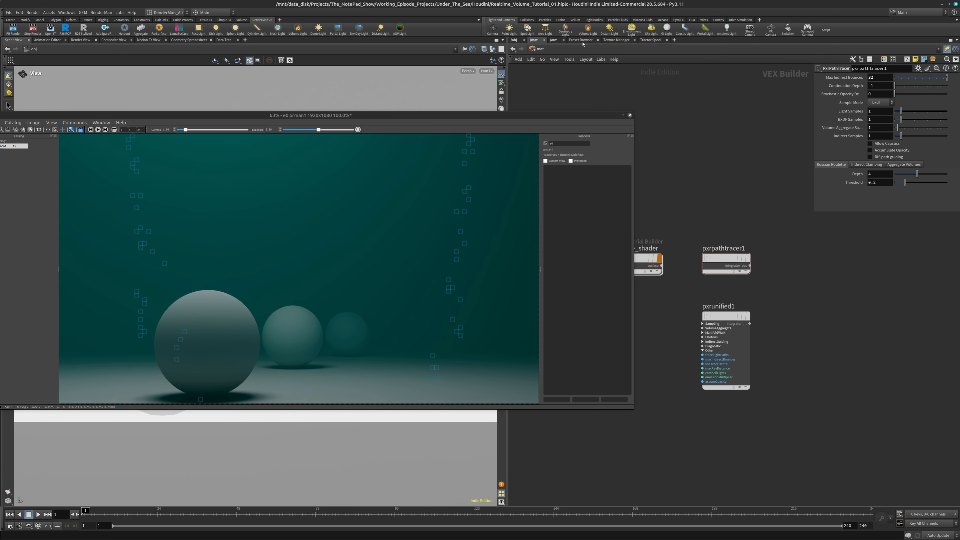
left_click(554, 40)
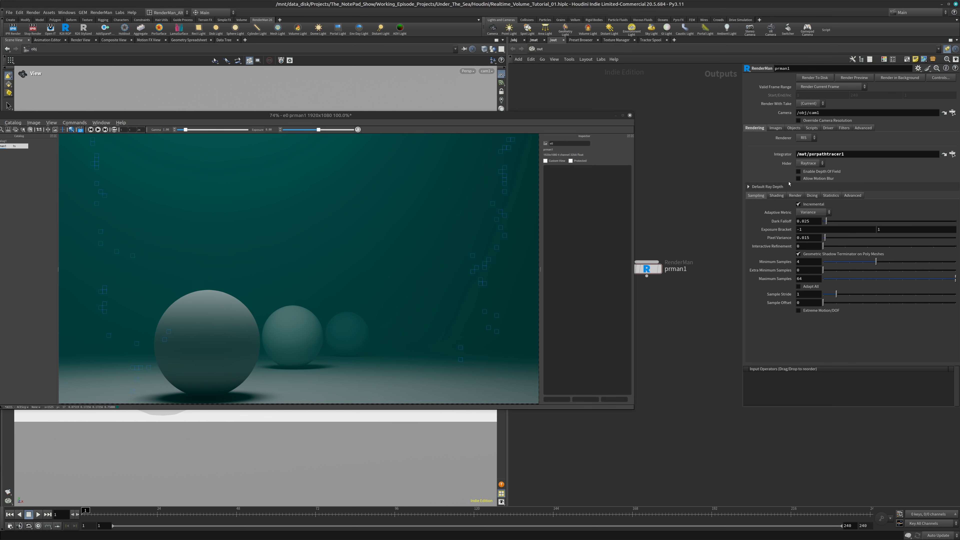
left_click(803, 187)
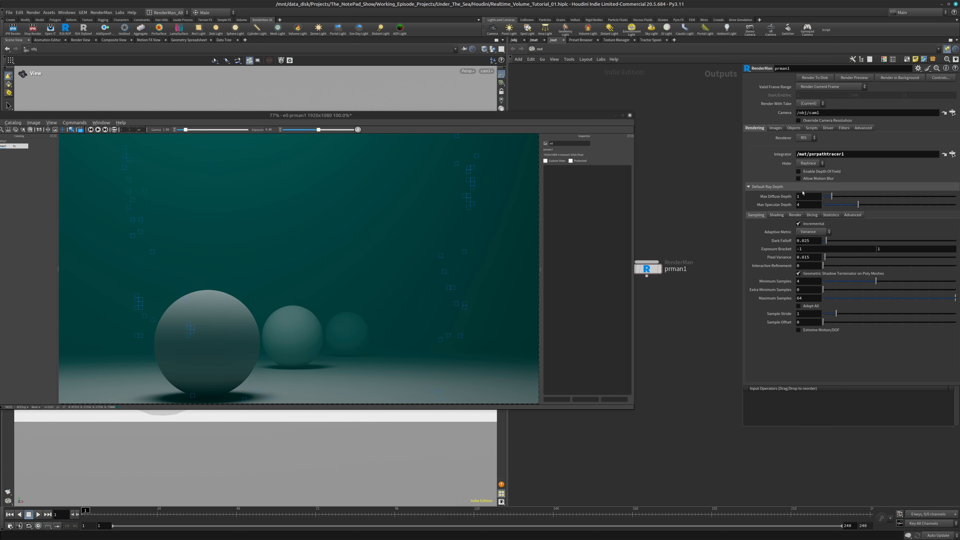
right_click(784, 196)
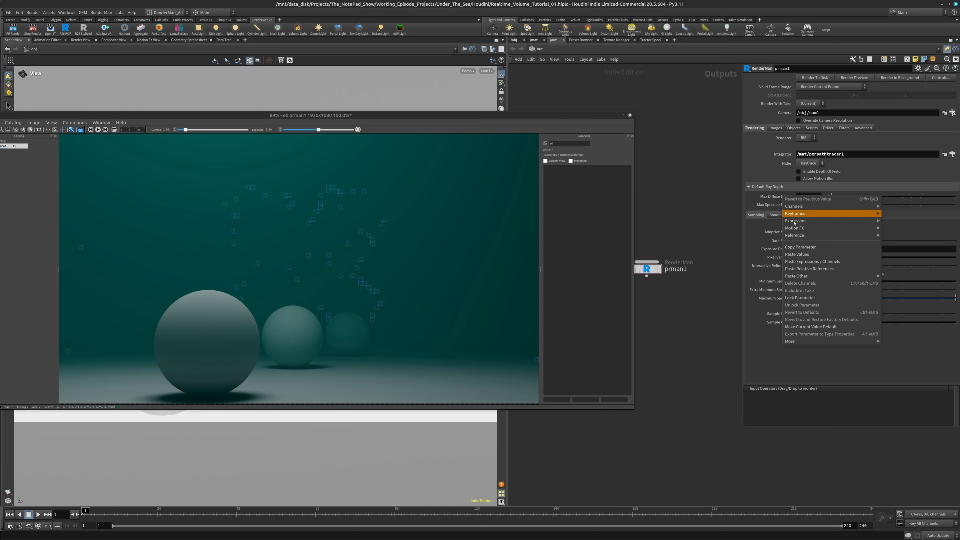
left_click(803, 269)
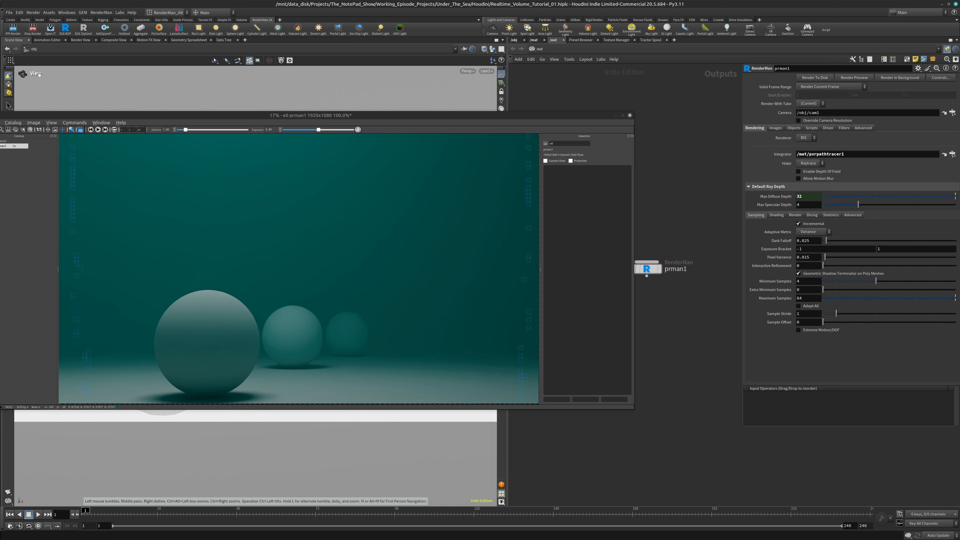
Stop the render with the increased bounces and close its image window without saving
left_click(33, 30)
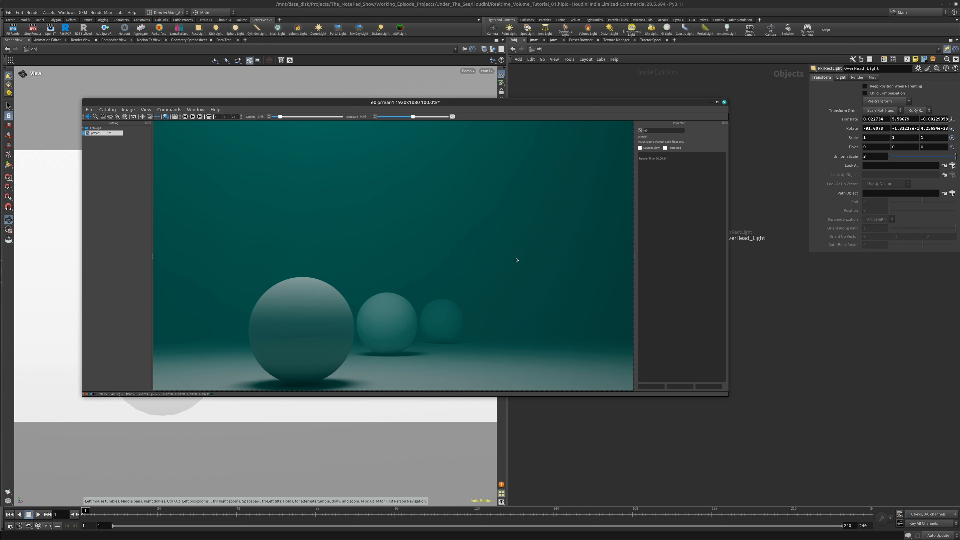
left_click(725, 103)
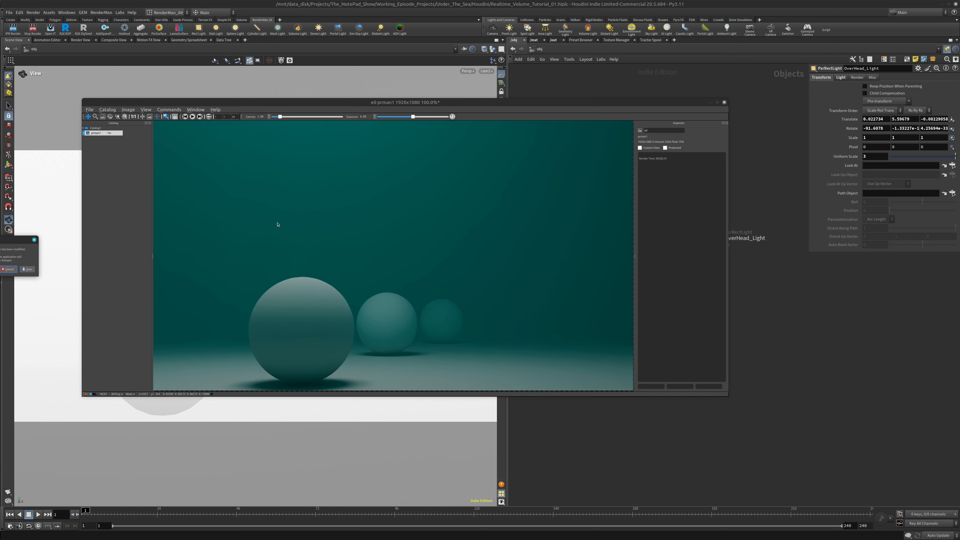
left_click(7, 268)
Import the Matte_White preset from the Misc_Materials category and assign it to the floor
left_click(604, 323)
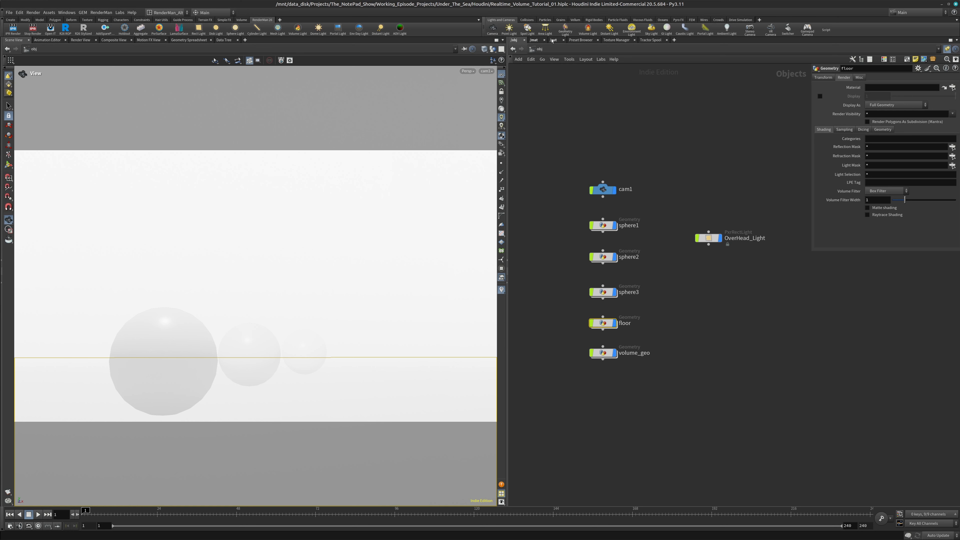
left_click(582, 40)
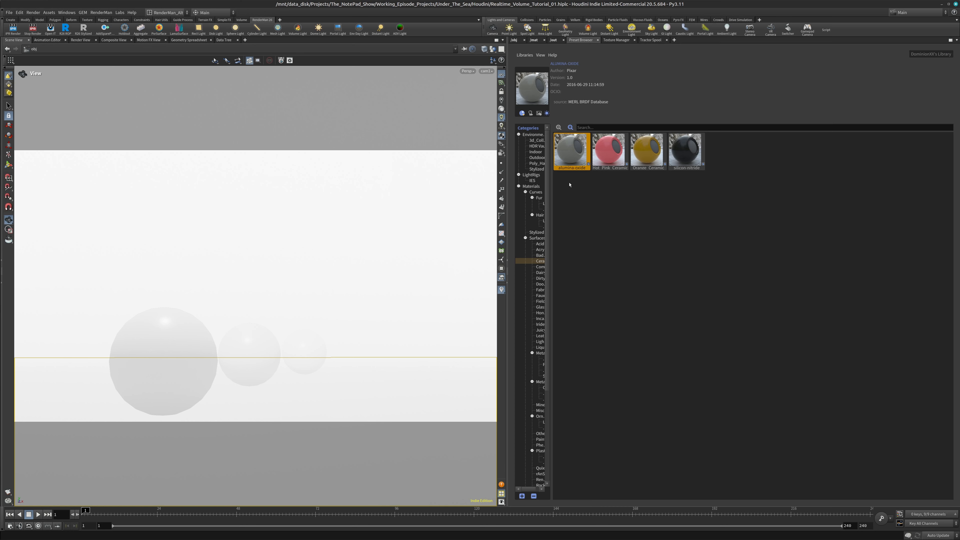
left_click_drag(550, 187, 615, 212)
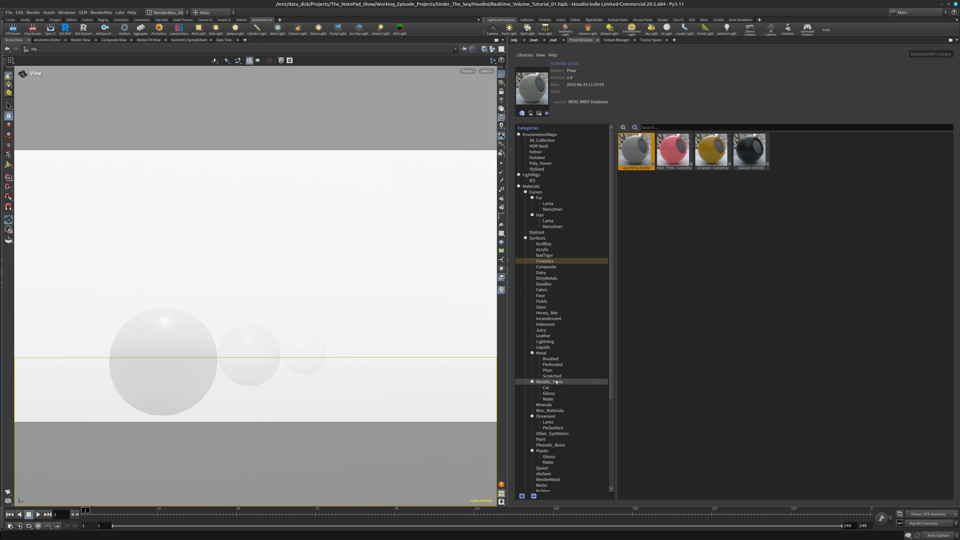
left_click(550, 411)
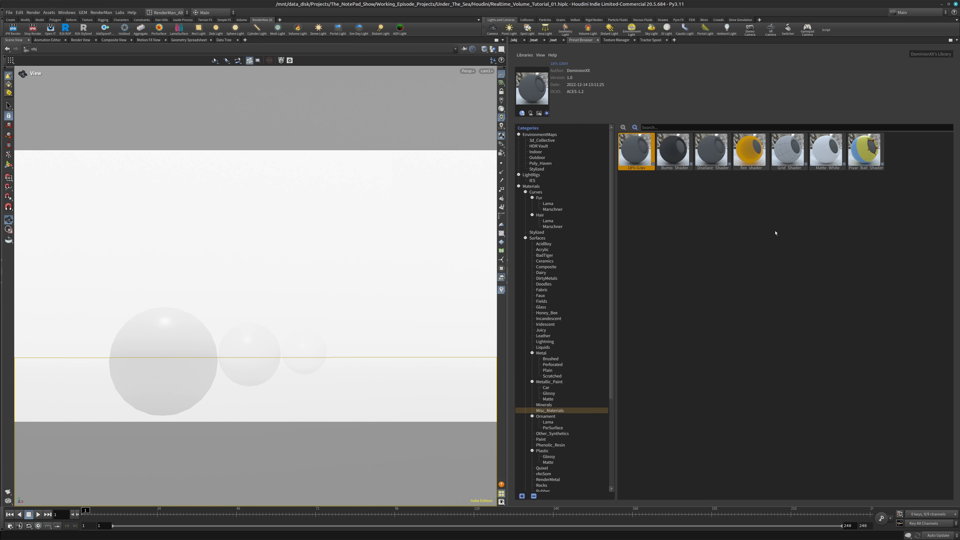
right_click(813, 153)
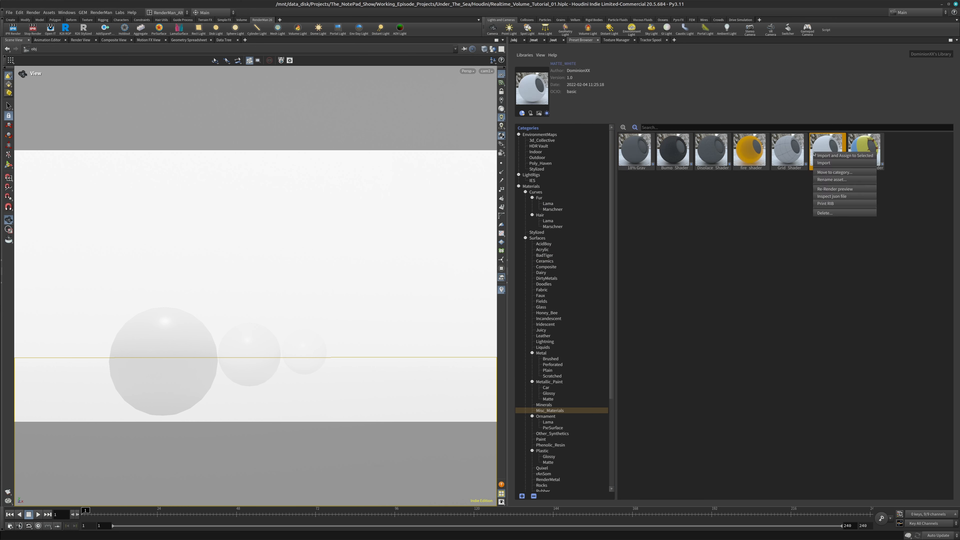
left_click(835, 157)
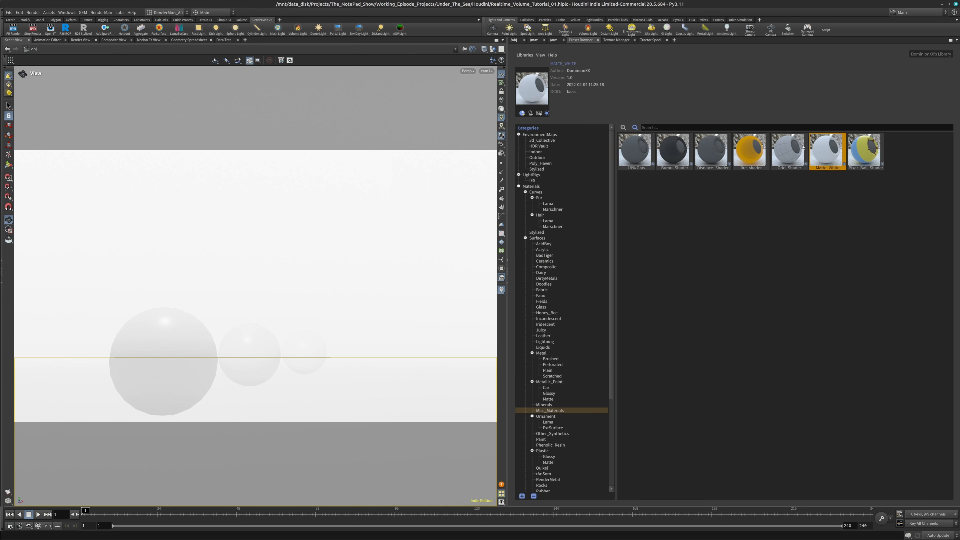
Import the Hot_Pink_Ceramic preset from the Ceramics category and assign it to the three spheres
left_click(522, 40)
left_click_drag(570, 216, 637, 315)
left_click(581, 40)
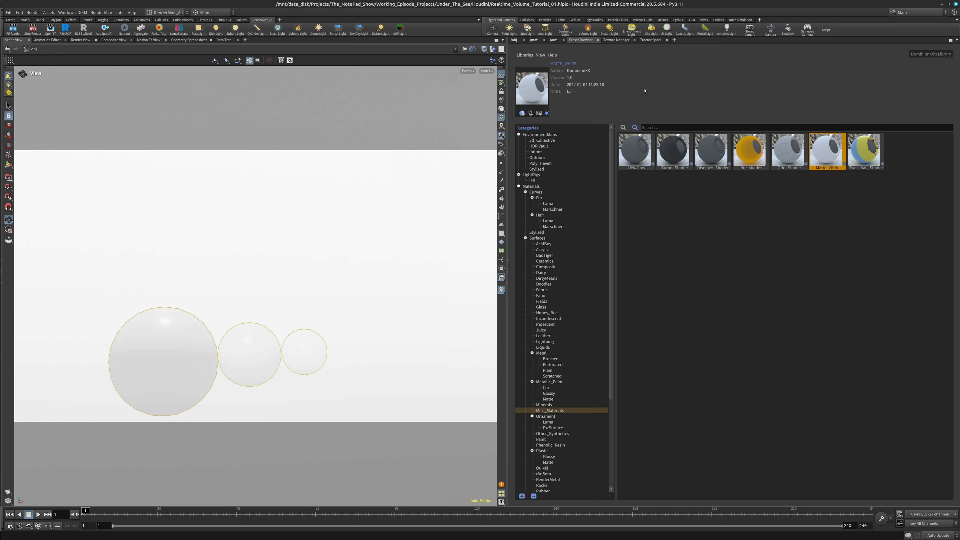
left_click(545, 261)
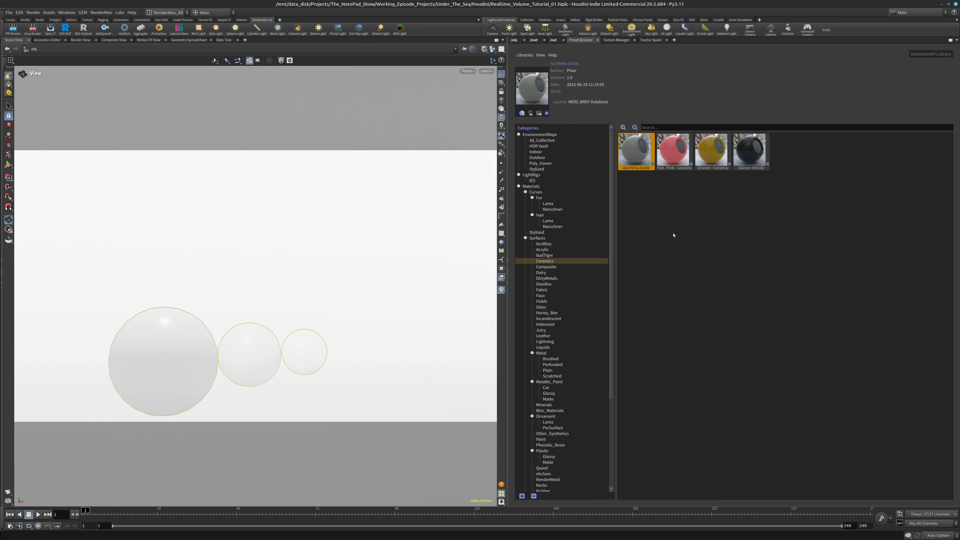
right_click(681, 148)
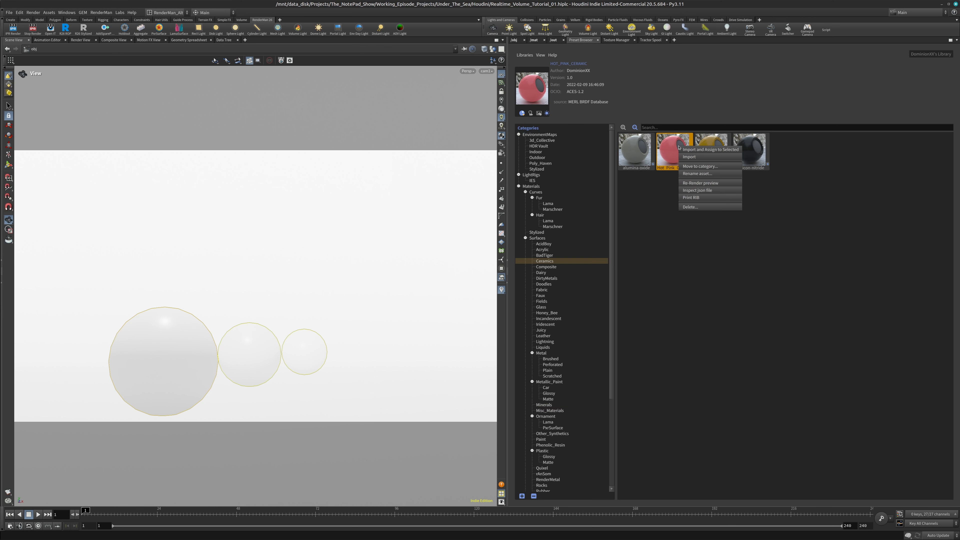
left_click(696, 155)
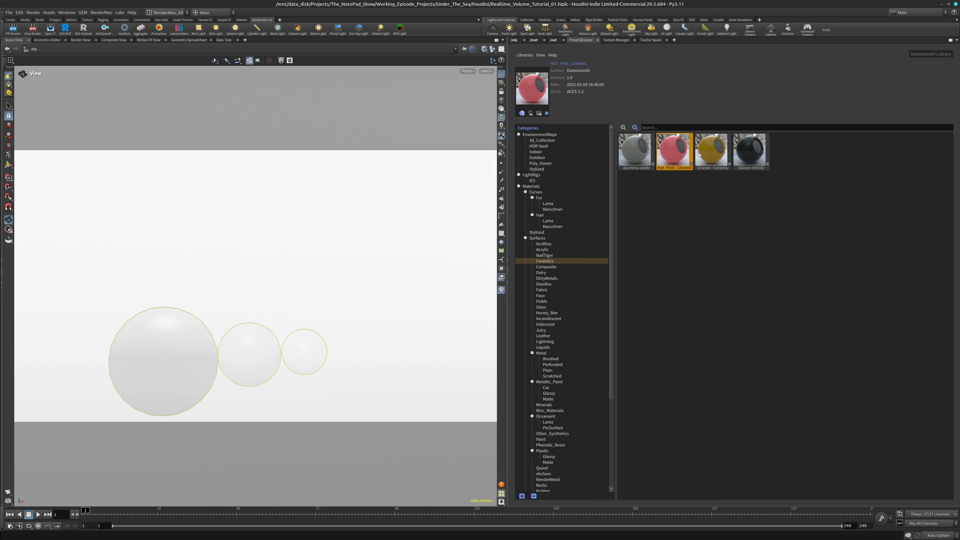
left_click(520, 40)
left_click(732, 287)
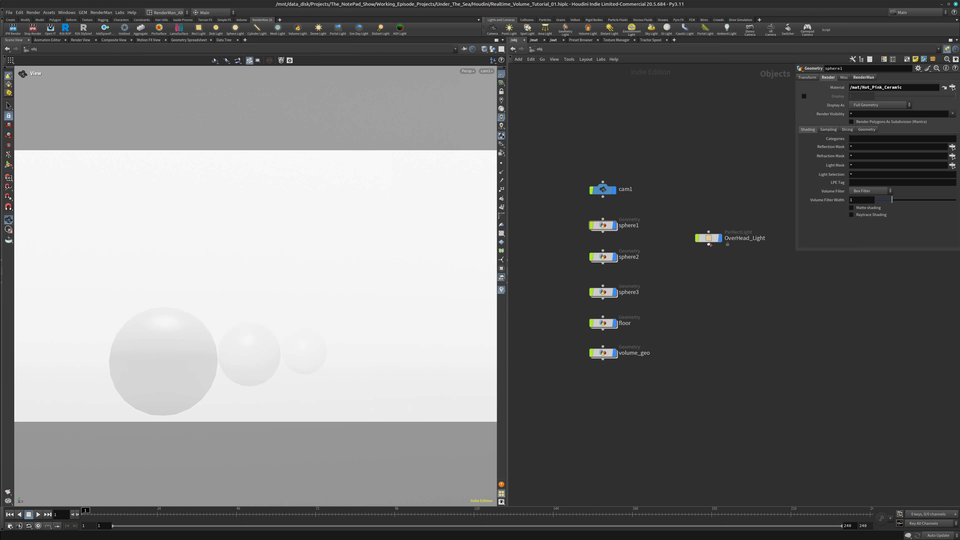
left_click(708, 238)
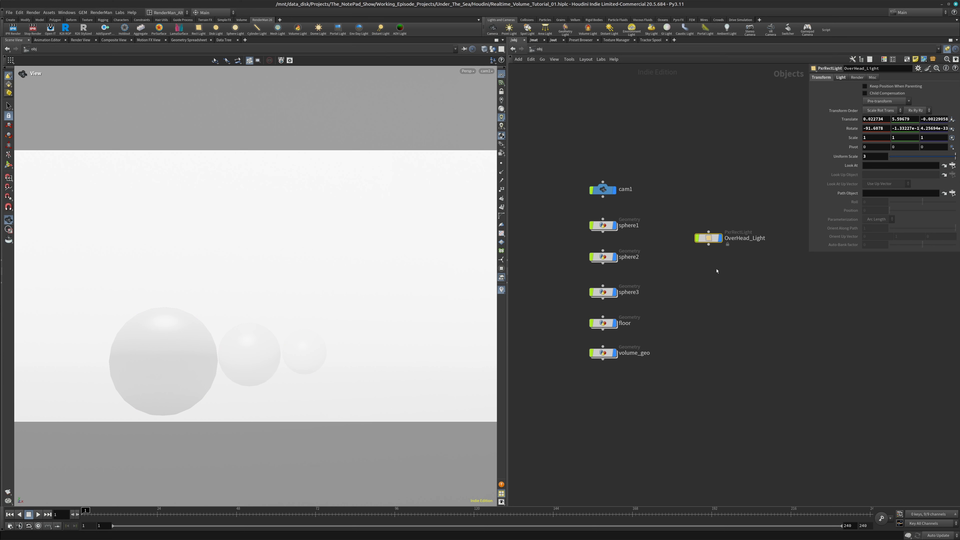
key("Tab")
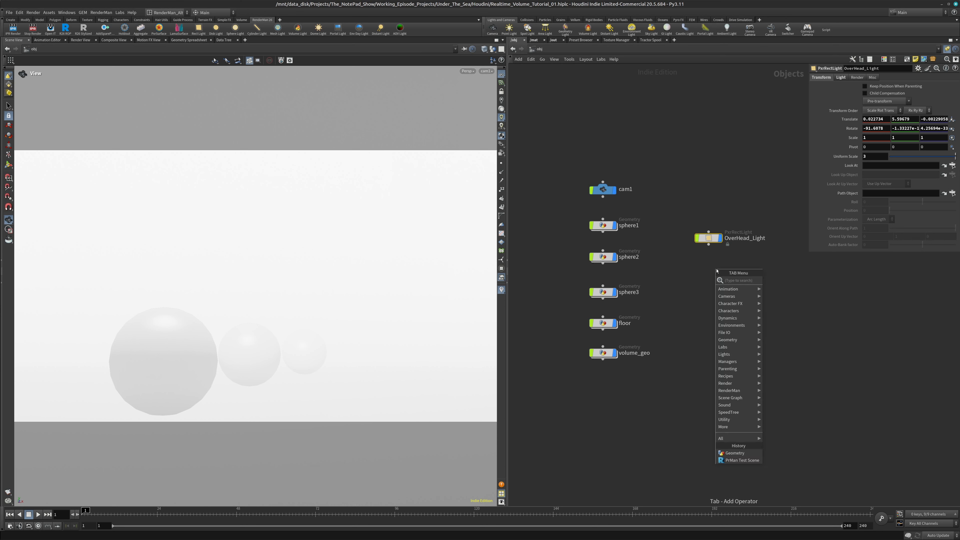
type("light")
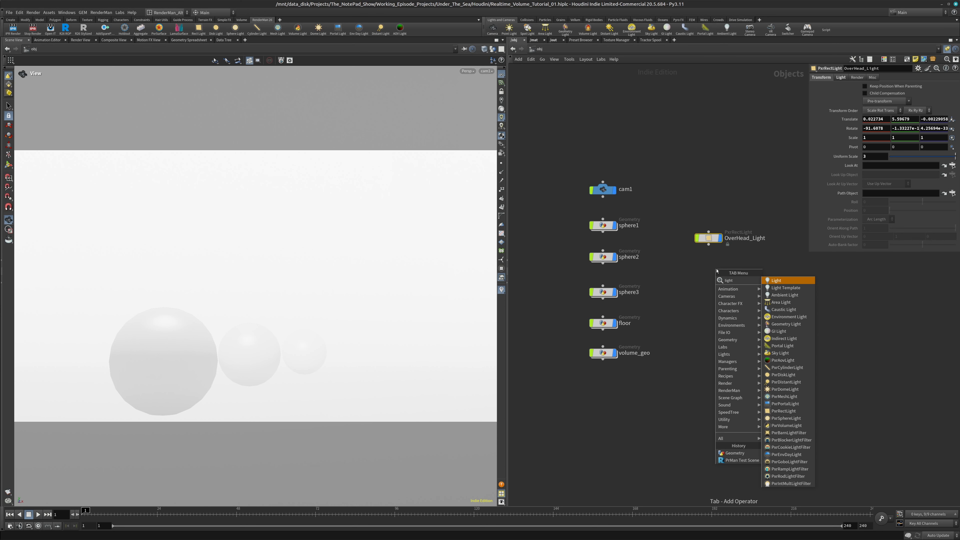
type("fi")
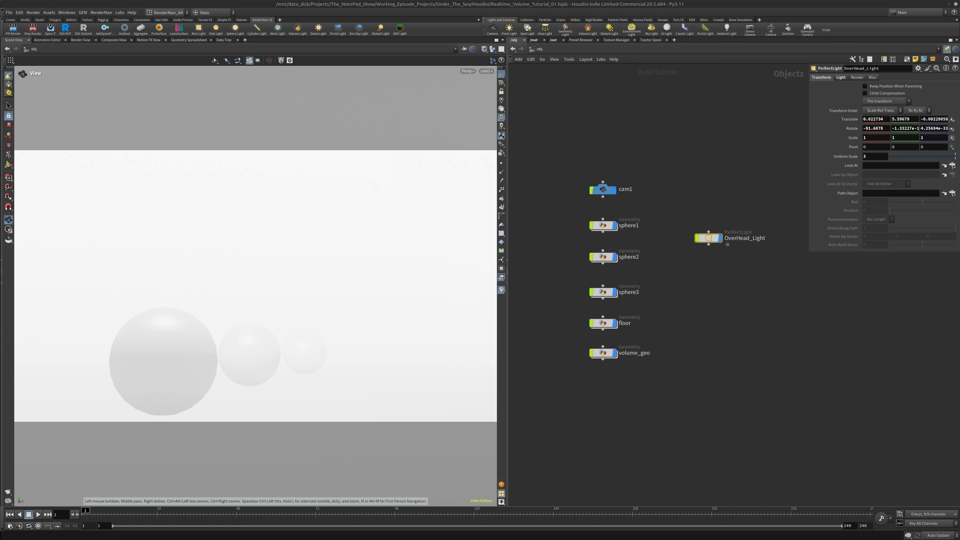
Switch to the web browser and read the RenderMan 26 documentation page on Light Filters
left_click_drag(0, 16, 576, 9)
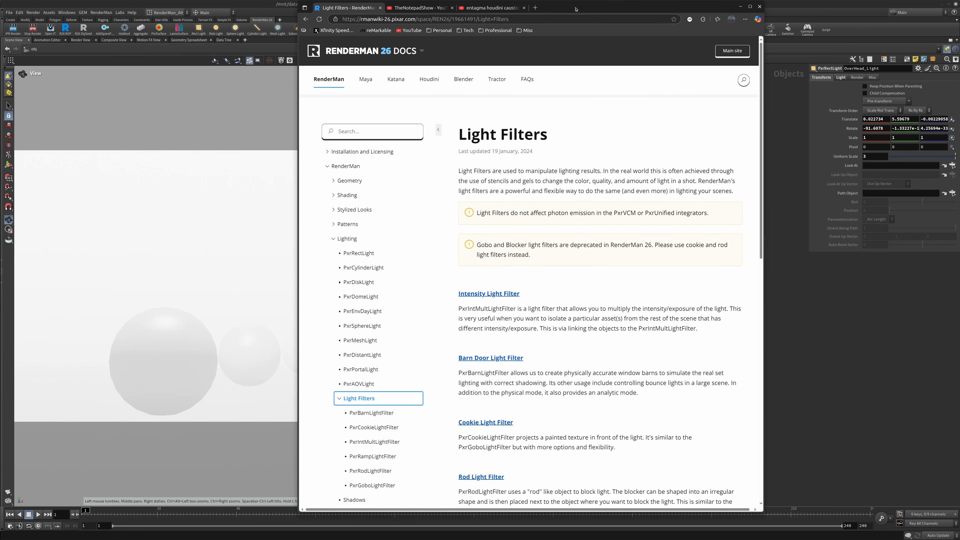
scroll(561, 292, "down", 3)
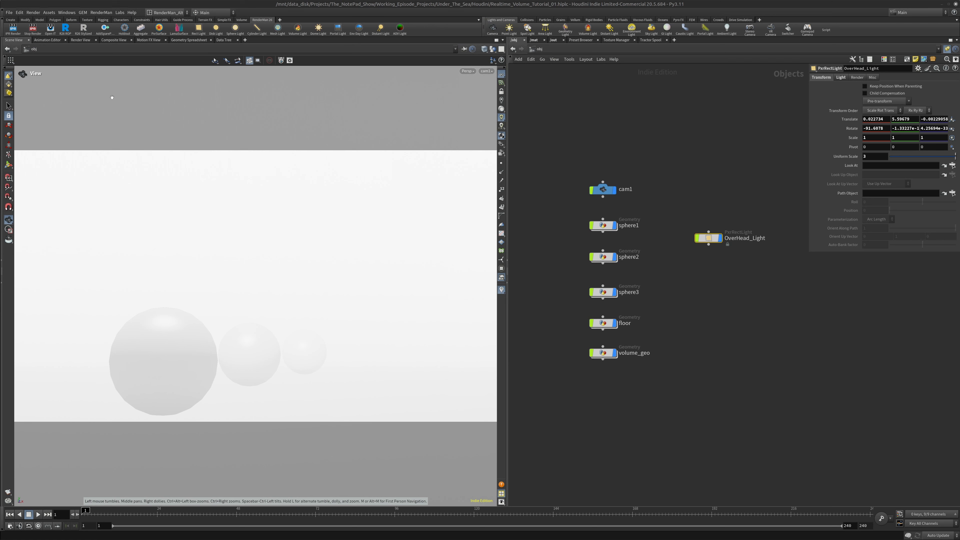
Add a PxrCookieLightFilter node and place it directly below OverHead_Light in the object network
key("Tab")
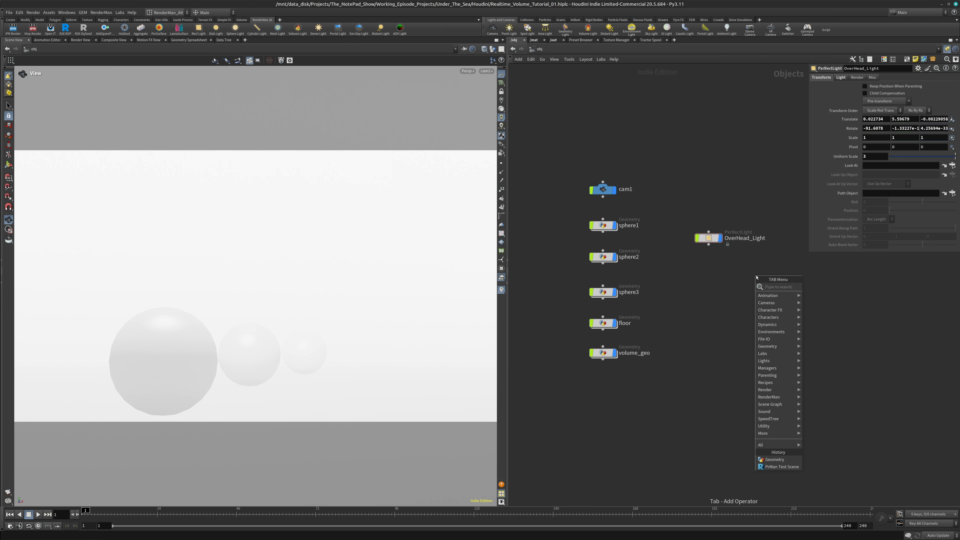
type("pxrlight")
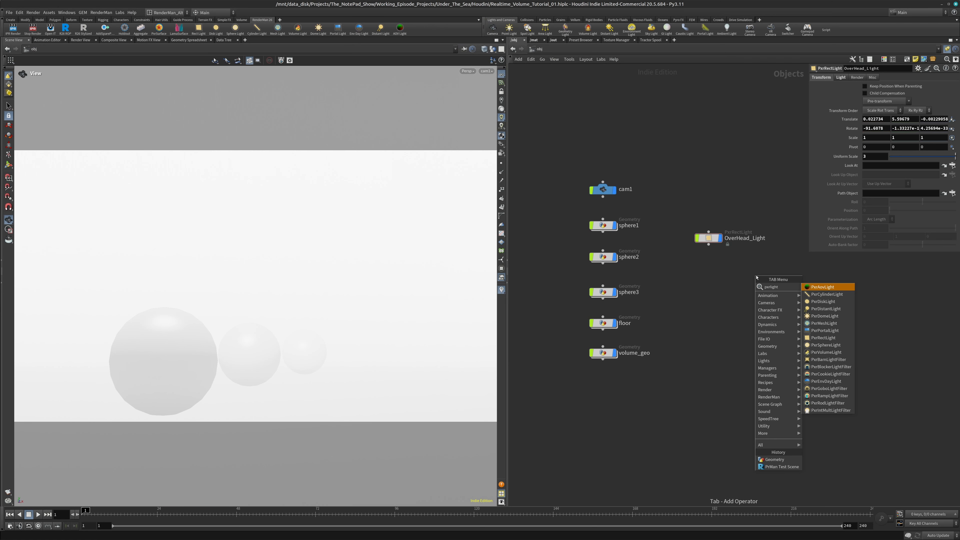
key("Down")
key("Down")
key("Down")
key("Down")
key("Down")
key("Down")
key("Down")
key("Down")
key("Down")
key("Down")
key("Down")
key("Down")
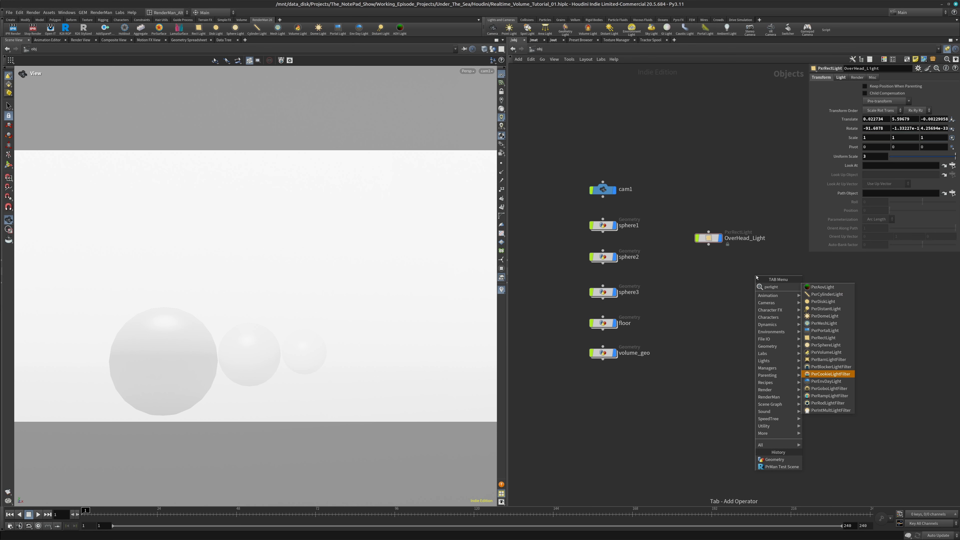
key("Return")
left_click(701, 281)
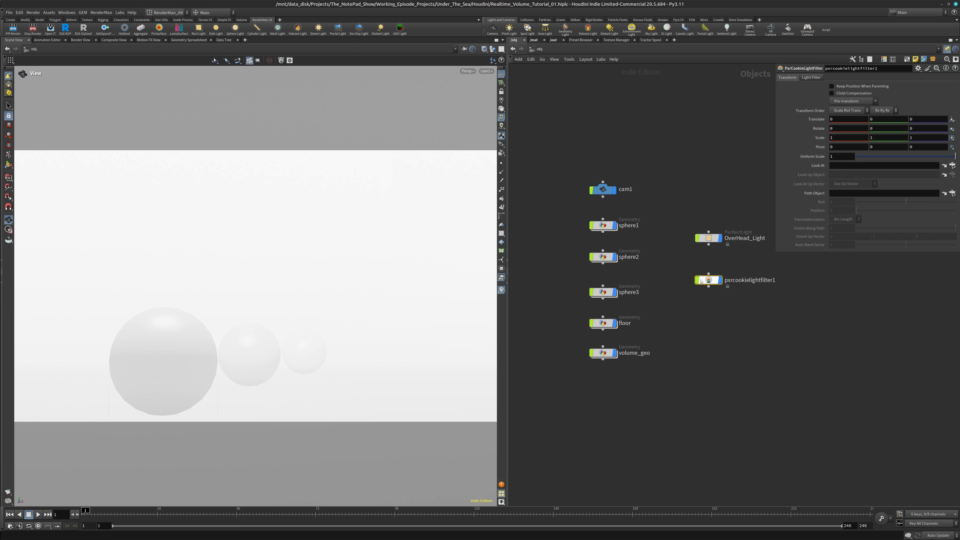
Hide volume_geo in the viewport so the spheres, floor and overhead light can be viewed from outside the camera
scroll(276, 278, "down", 10)
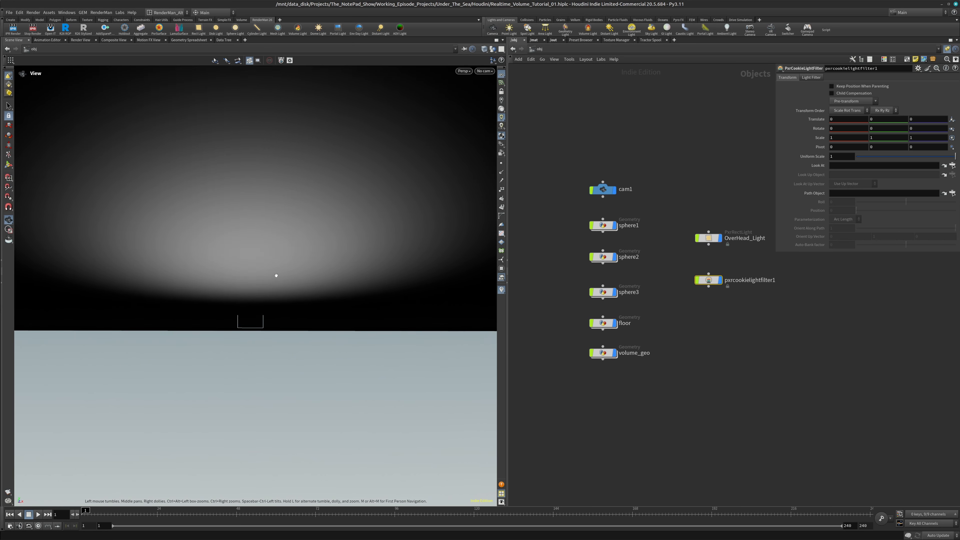
left_click_drag(277, 275, 261, 363)
left_click_drag(253, 256, 259, 317)
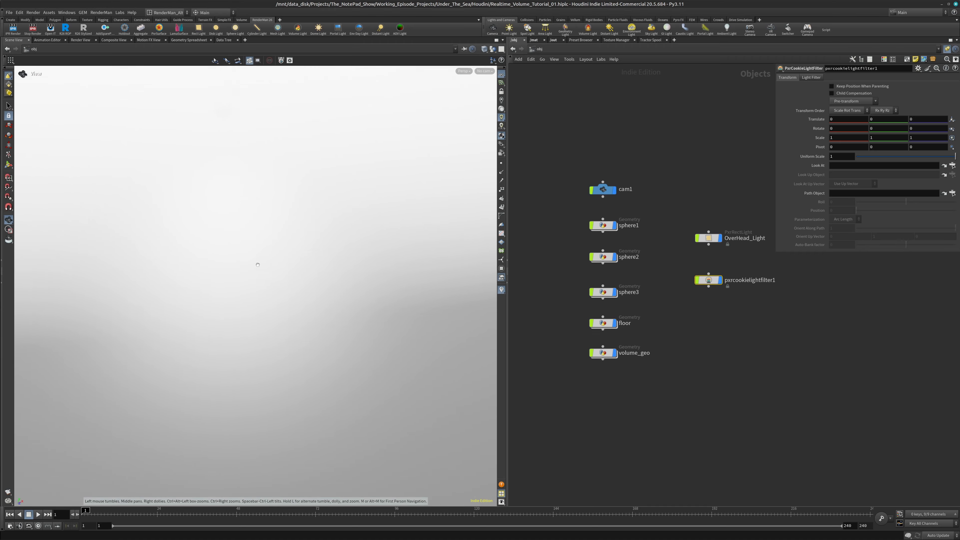
scroll(258, 265, "down", 10)
left_click_drag(257, 260, 259, 355)
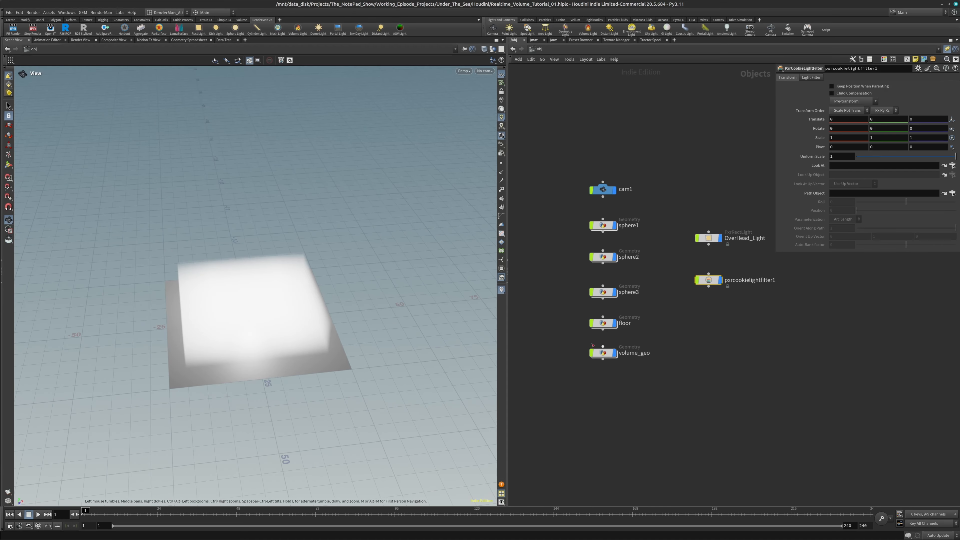
left_click(616, 354)
right_click_drag(245, 316, 251, 94)
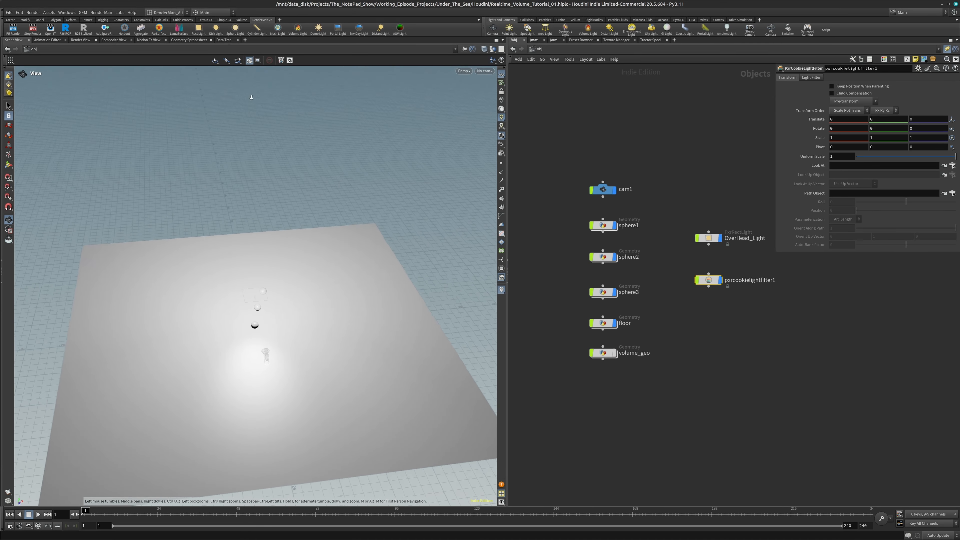
left_click_drag(259, 400, 264, 292)
scroll(264, 292, "up", 4)
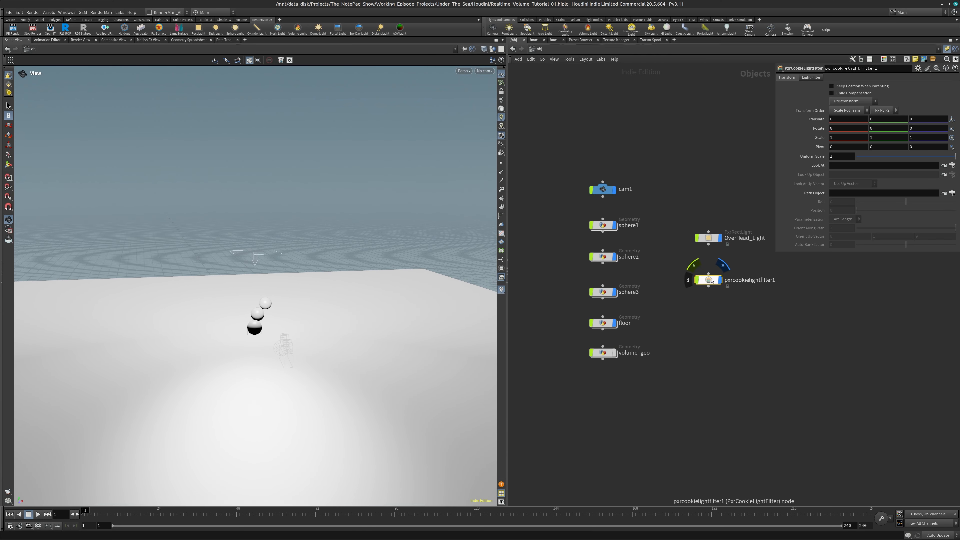
Show the cookie filter's light filter settings and connect OverHead_Light's output to pxrcookielightfilter1 as its parent
left_click(811, 77)
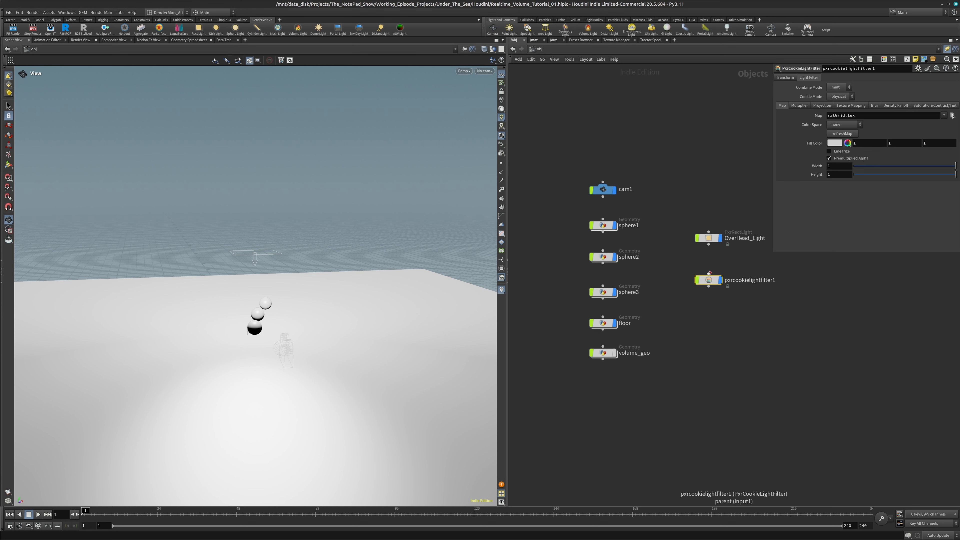
left_click_drag(709, 246, 708, 273)
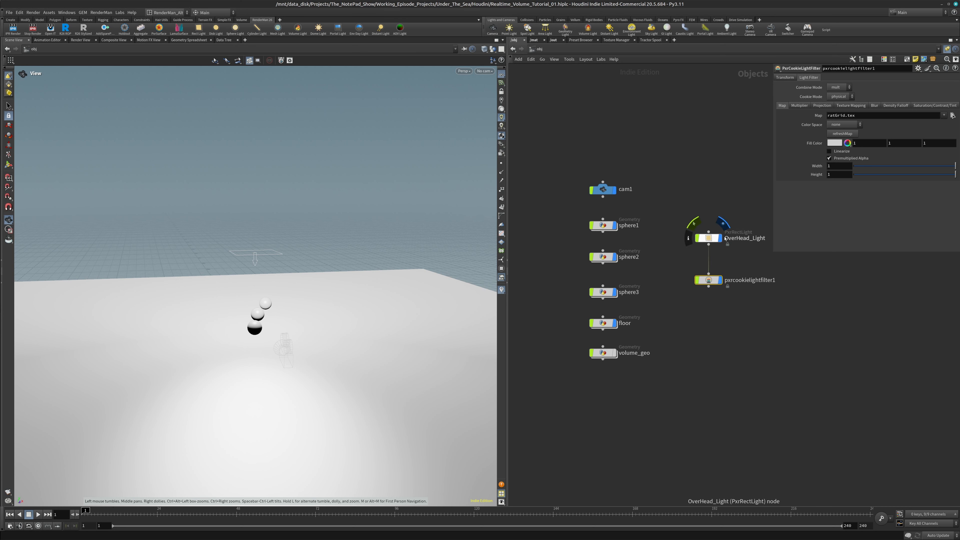
left_click(715, 239)
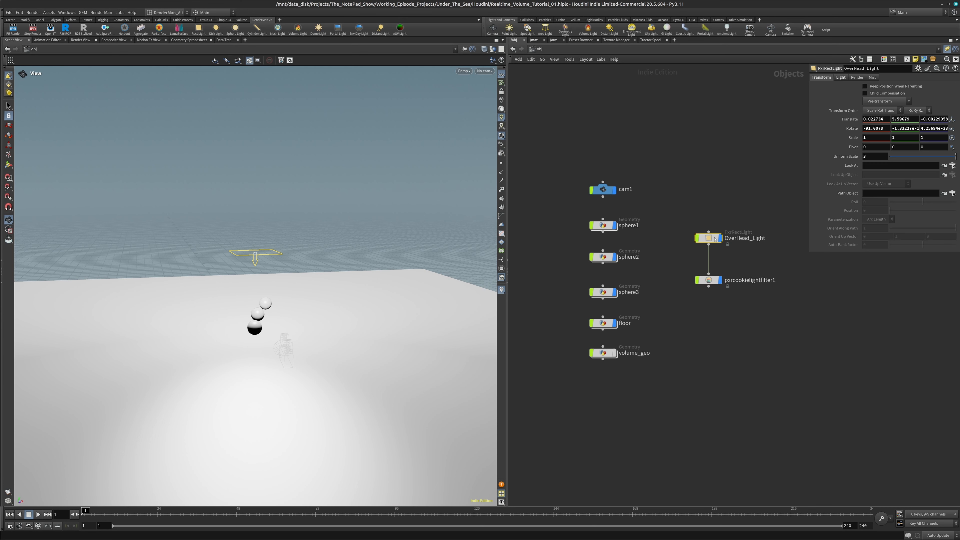
Set the Cookie Mode of pxrcookielightfilter1 to analytic
left_click(709, 280)
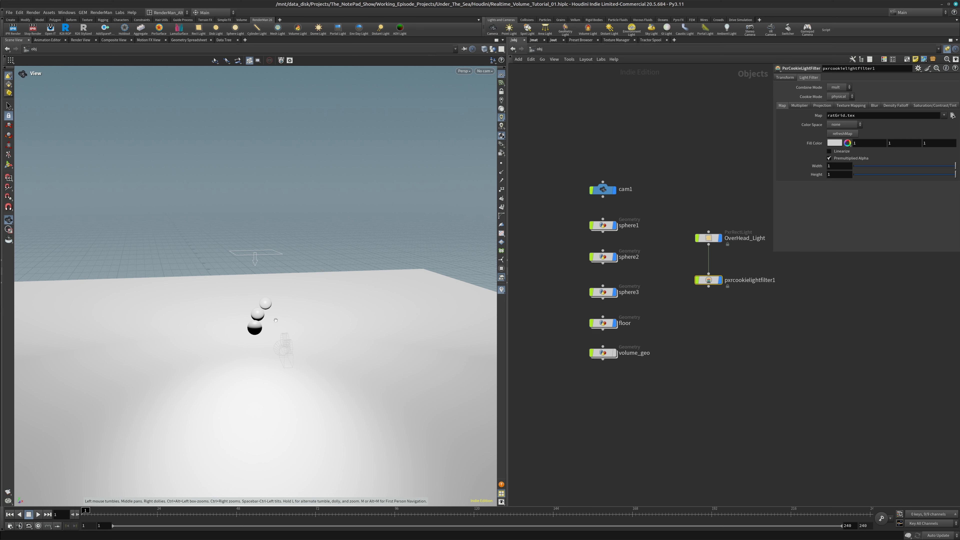
left_click(843, 97)
left_click(842, 110)
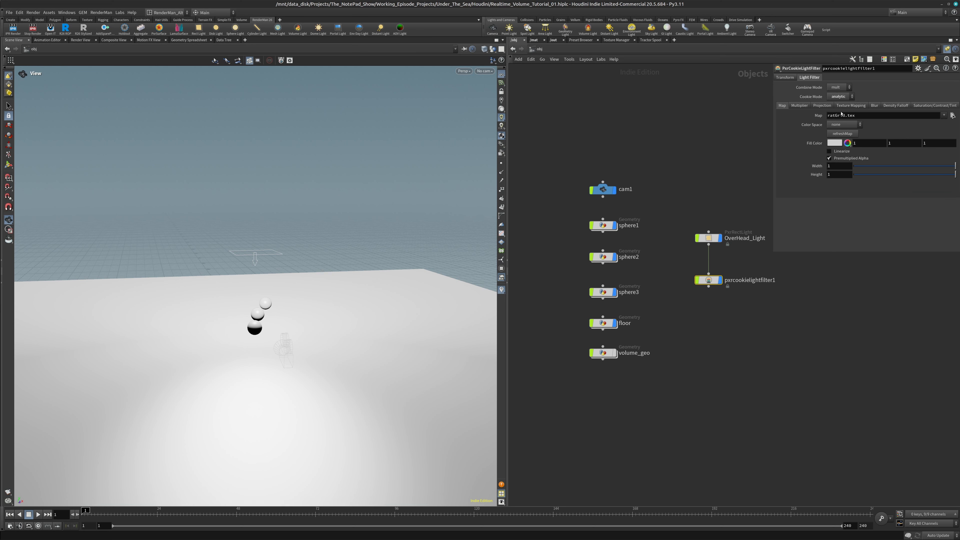
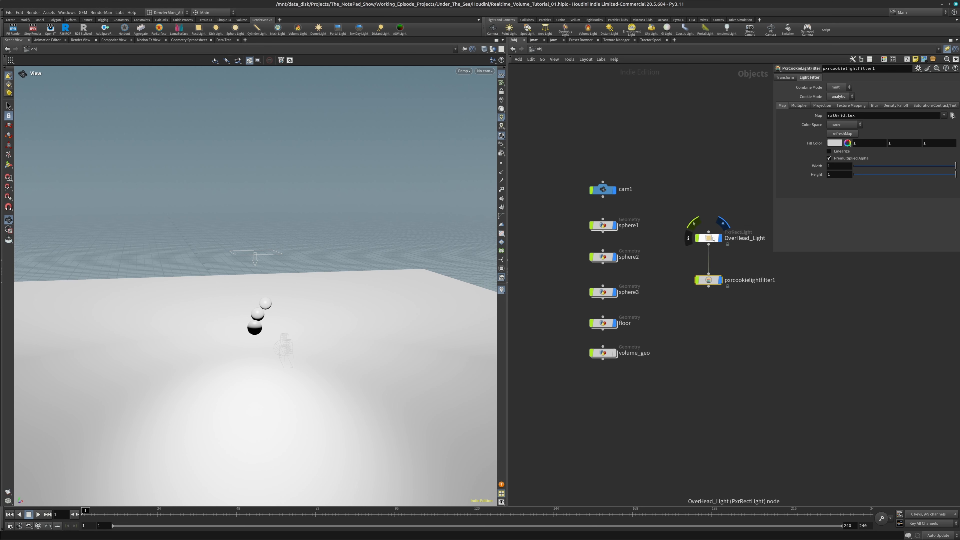
Add one light filter shader entry to OverHead_Light and assign pxrcookielightfilter1's filter shader to it
left_click(880, 115)
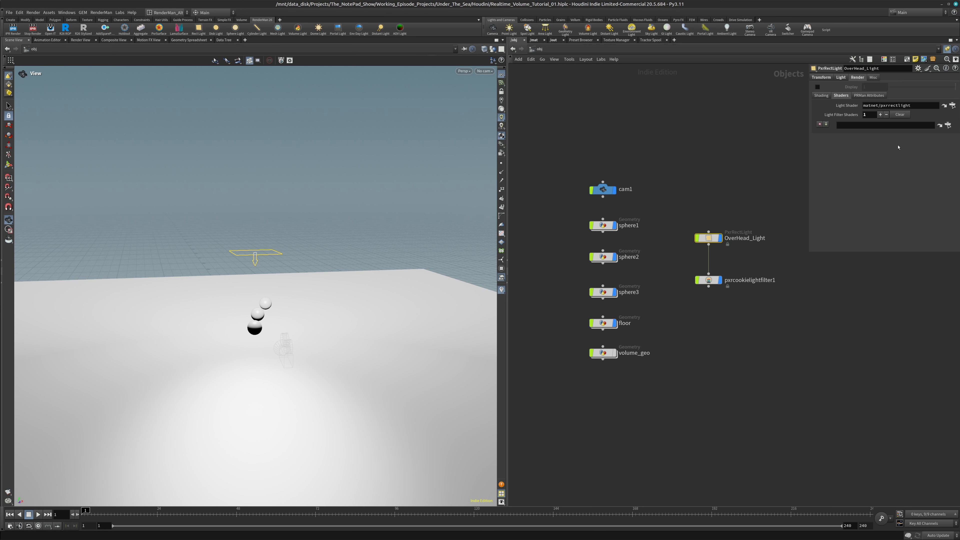
left_click(948, 125)
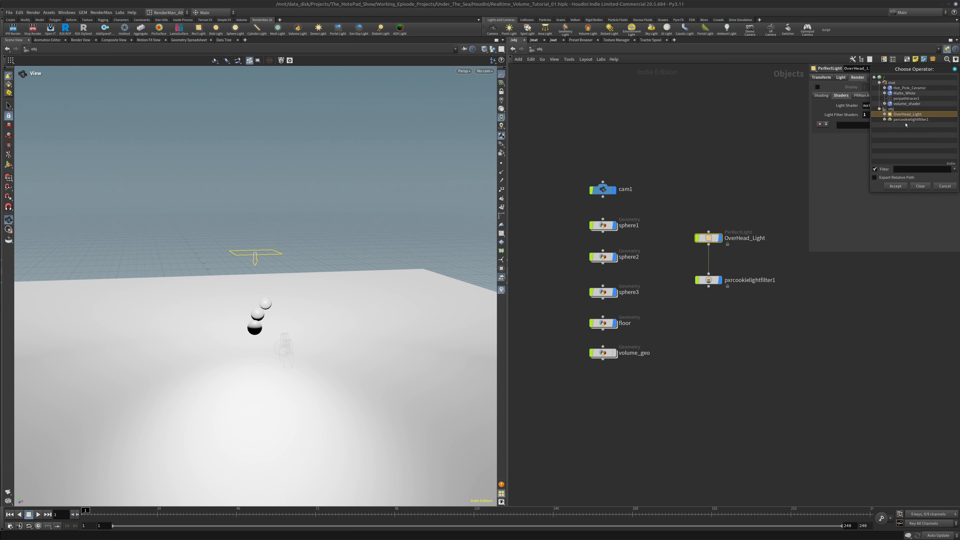
left_click(915, 119)
left_click(896, 186)
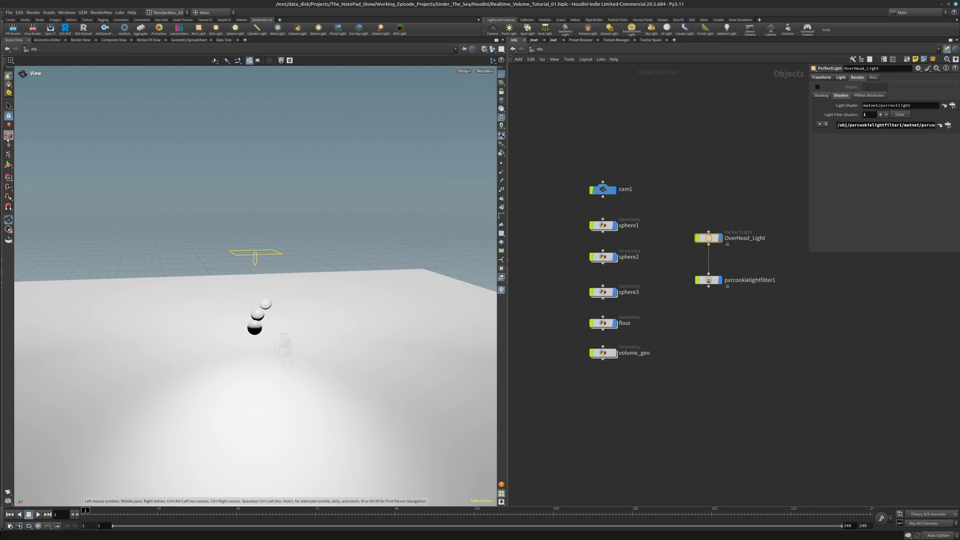
Move pxrcookielightfilter1 vertically down so it sits below OverHead_Light, and view the scene from a higher angle
left_click(698, 279)
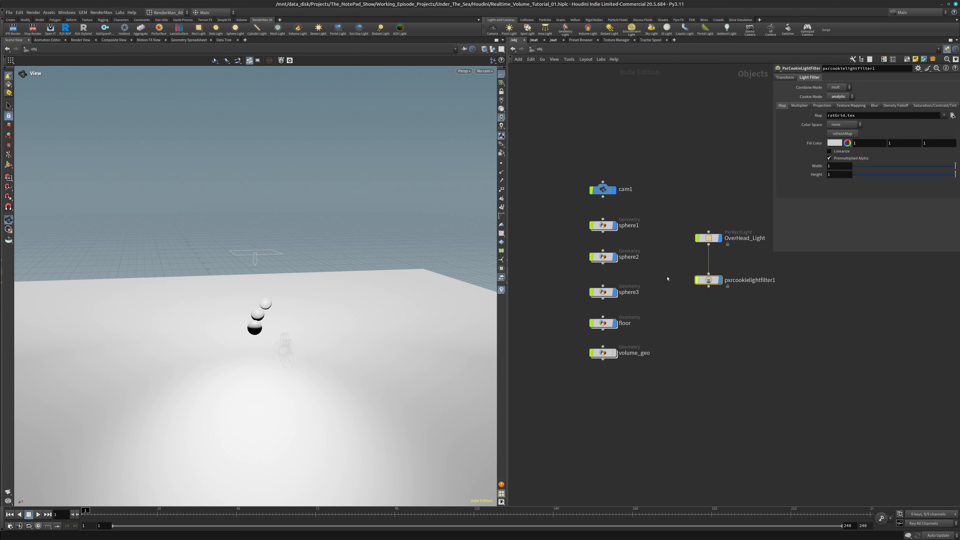
left_click(8, 127)
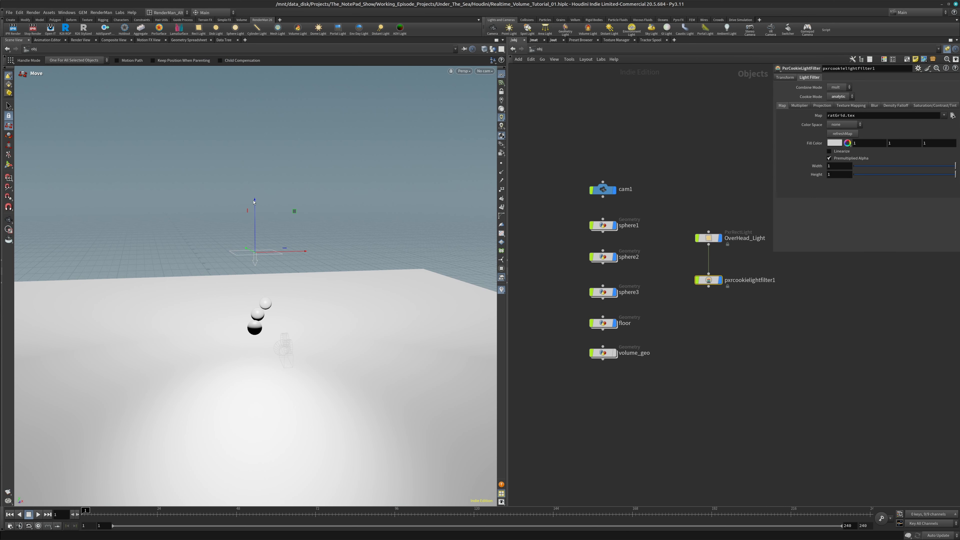
left_click_drag(255, 209, 254, 222)
left_click(709, 239)
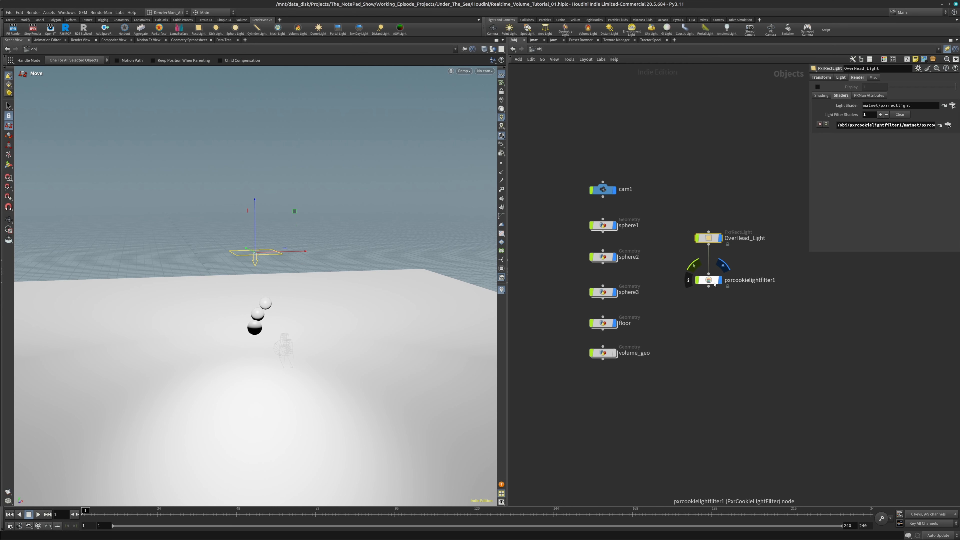
left_click(709, 281)
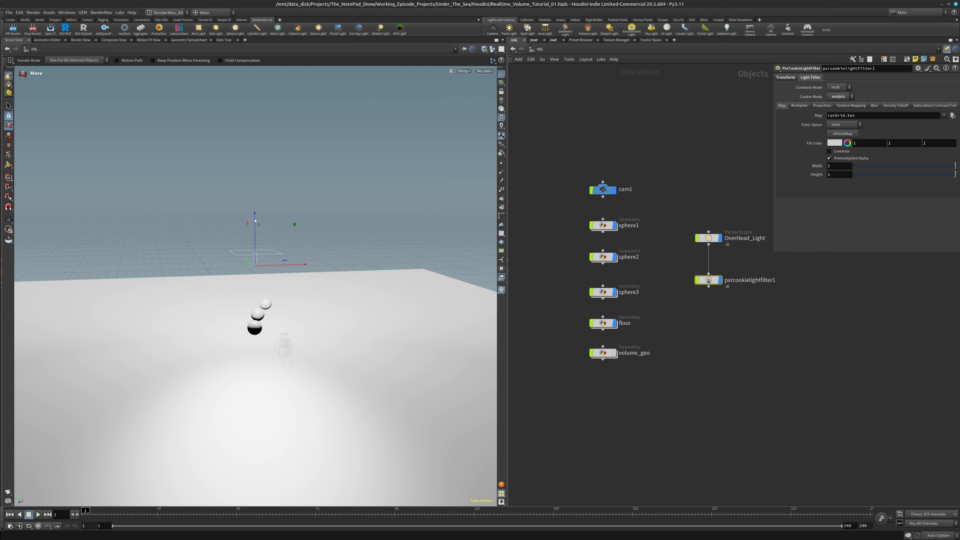
left_click_drag(257, 223, 261, 244)
left_click_drag(260, 284, 291, 318, "alt")
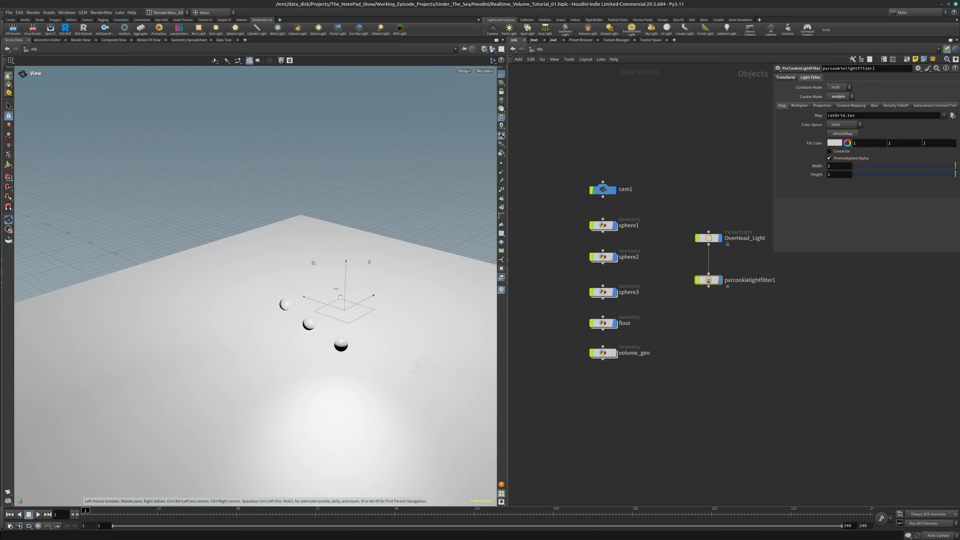
Set the viewport shading to Hidden Line Ghost and raise the cookie filter to just beneath the overhead light
left_click(486, 49)
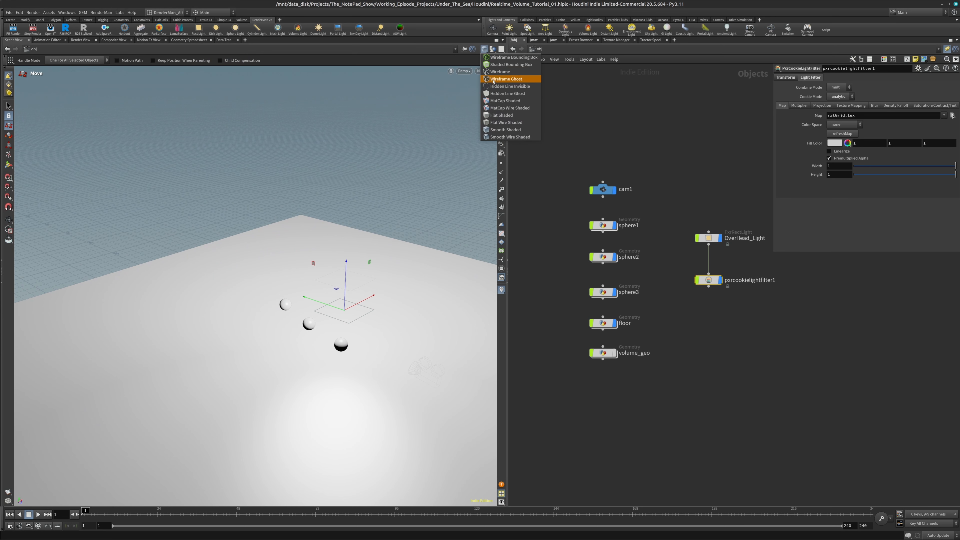
left_click(503, 91)
middle_click_drag(411, 287, 304, 283, "alt")
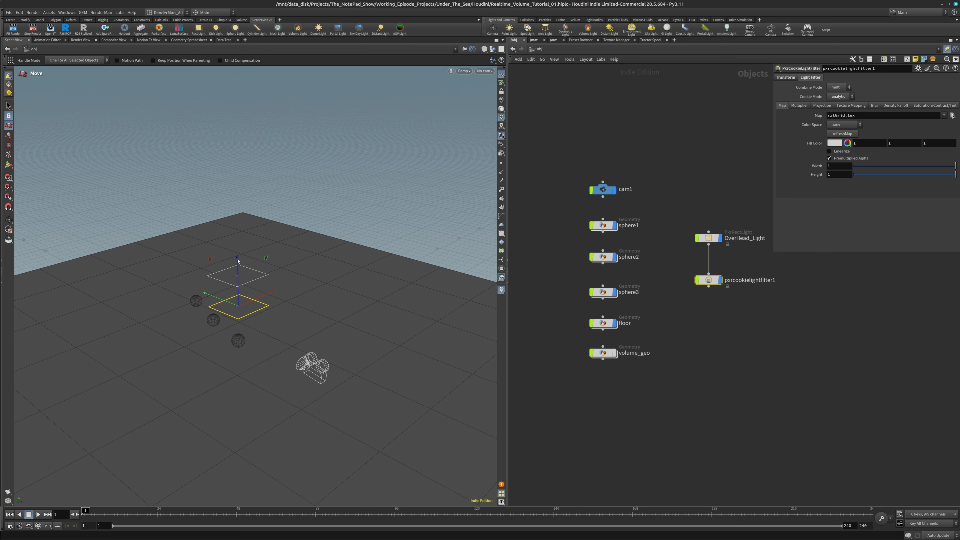
left_click_drag(238, 261, 241, 240)
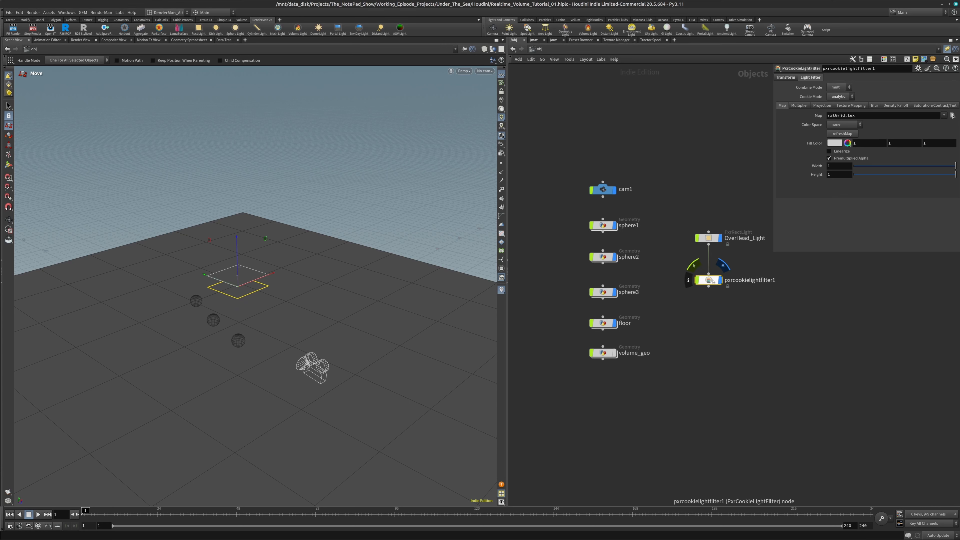
Try enlarging the cookie filter's map width and height, and reset both to 1
left_click(841, 166)
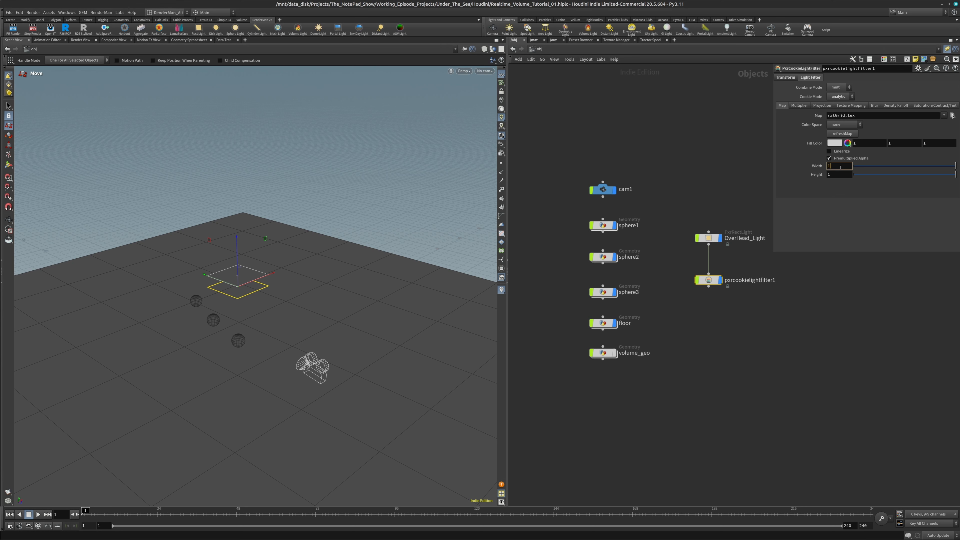
scroll(841, 167, "up", 9)
left_click(839, 175)
scroll(838, 175, "up", 8)
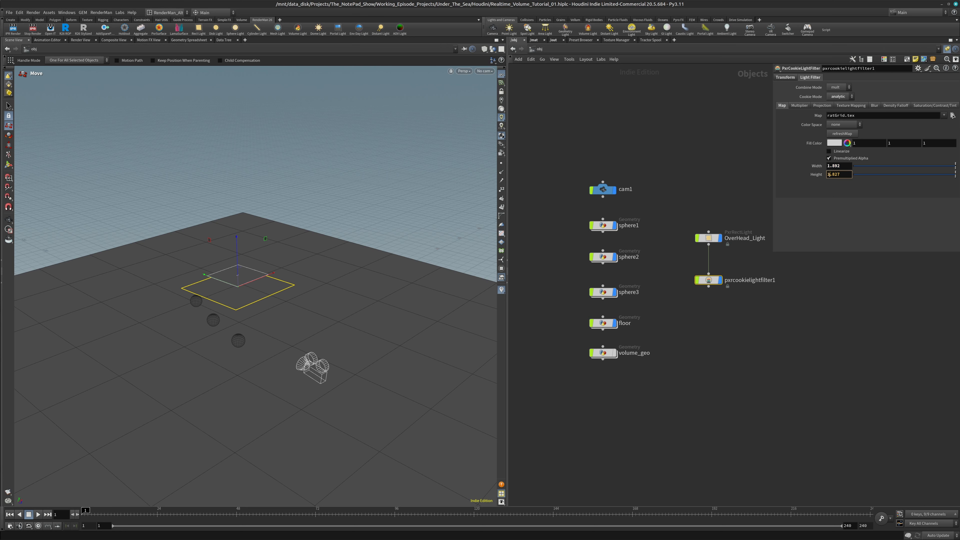
left_click_drag(844, 176, 820, 182)
type("1")
key("shift+Tab")
type("1")
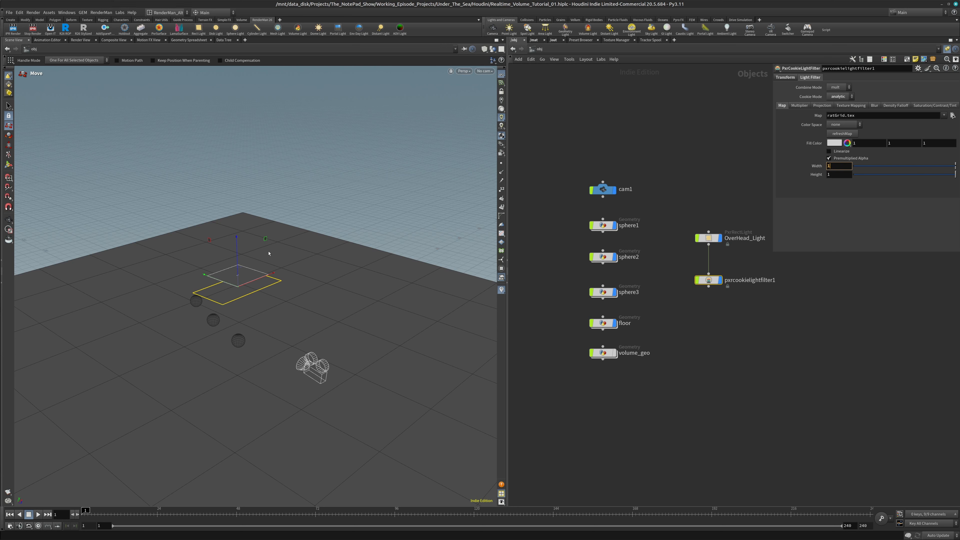
key("Tab")
Load the srgblin_acescg animated_caustics sequence from $HIP/render/animated_caustics as the cookie filter's map, with sequences shown as one entry
left_click(953, 116)
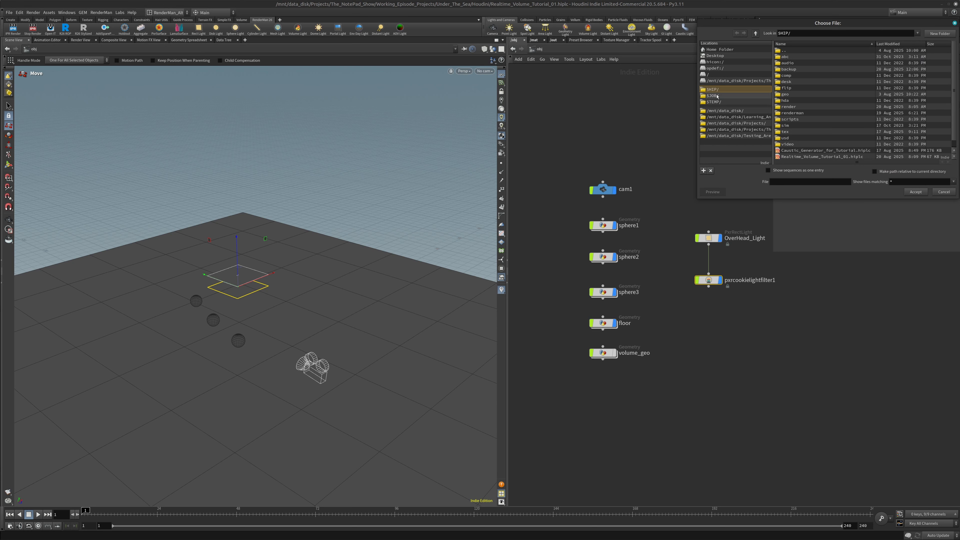
double_click(807, 107)
double_click(806, 57)
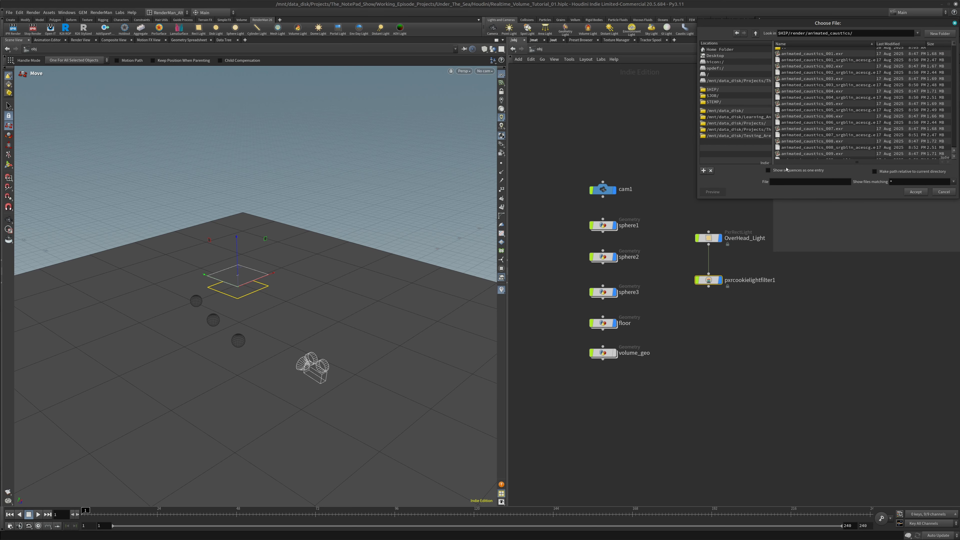
left_click(828, 63)
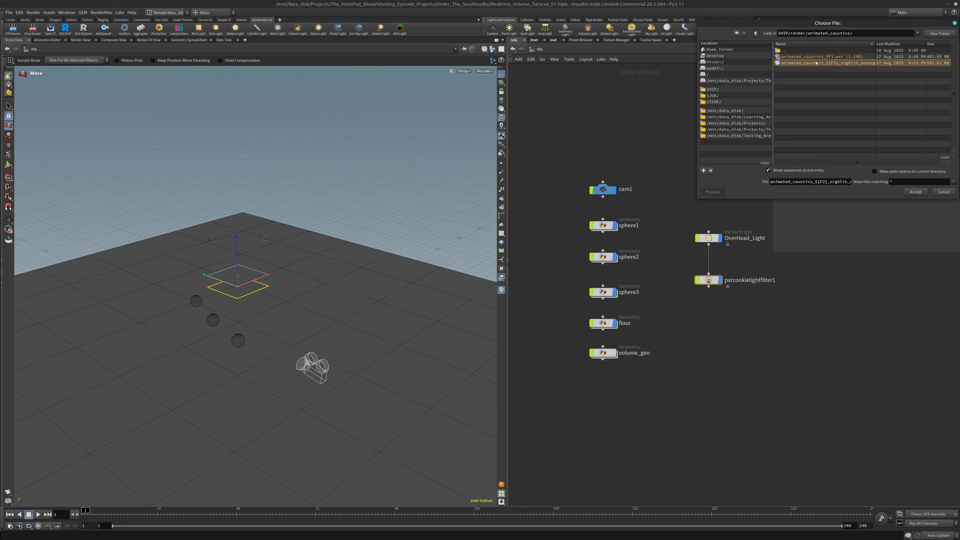
left_click(916, 192)
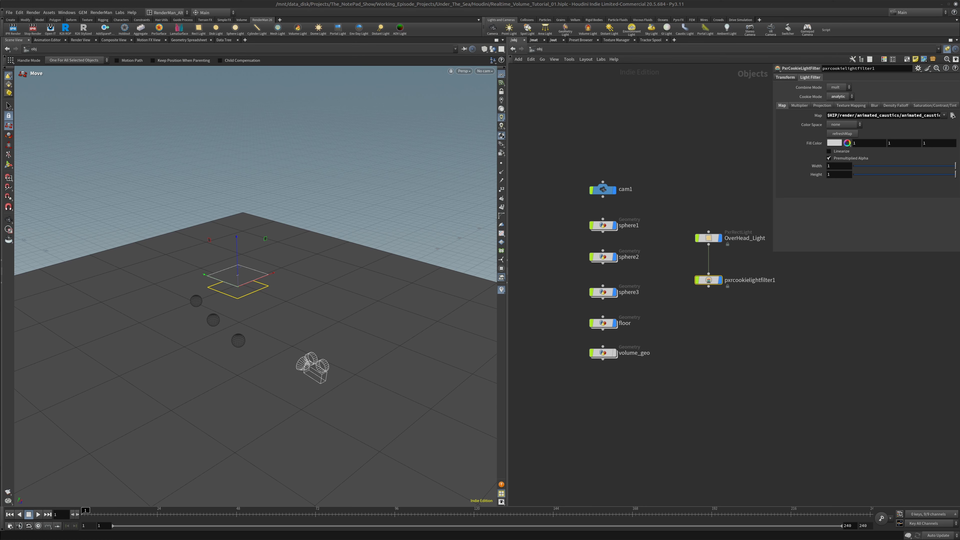
Switch to the browser and examine the two Entagma caustics generator tutorials in the YouTube results, and return to Houdini
key("alt+Tab")
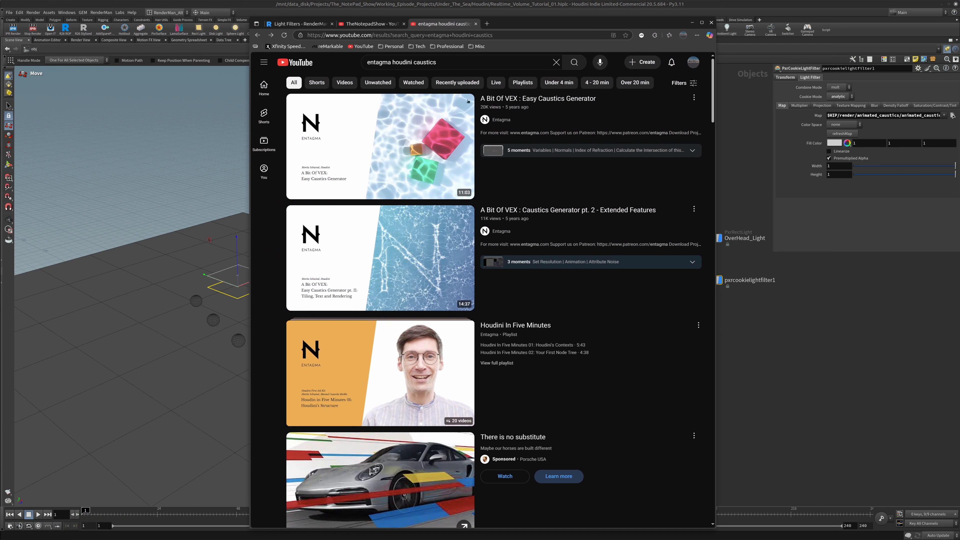
mouse_move(469, 101)
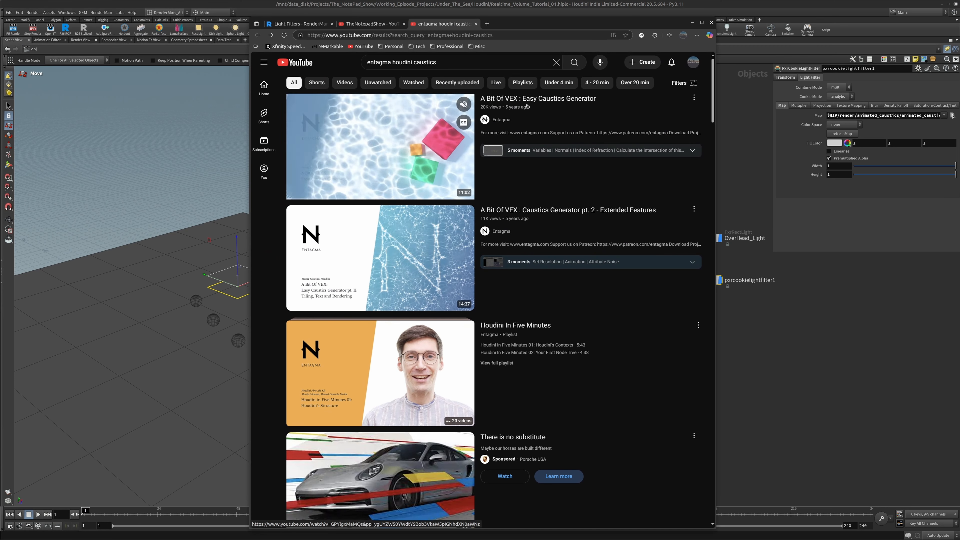
mouse_move(450, 241)
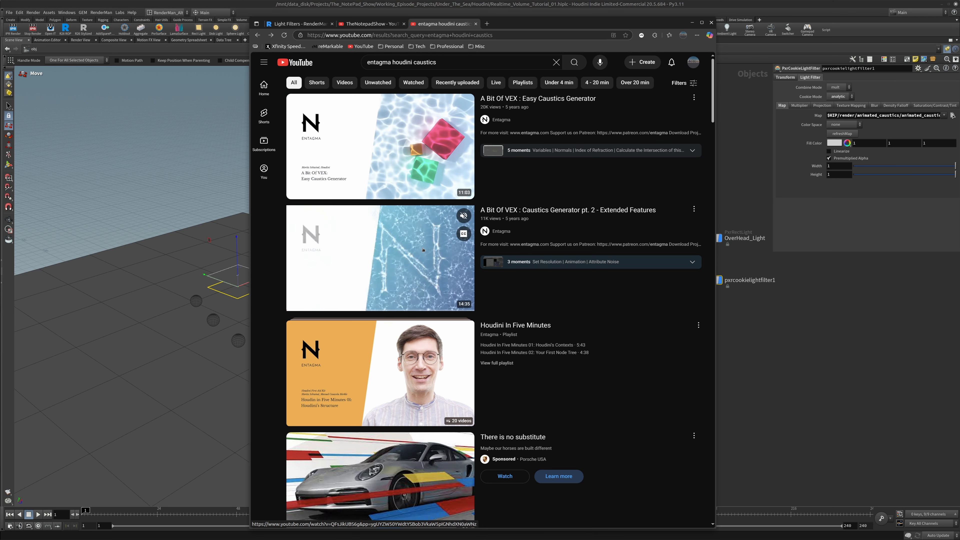
mouse_move(456, 190)
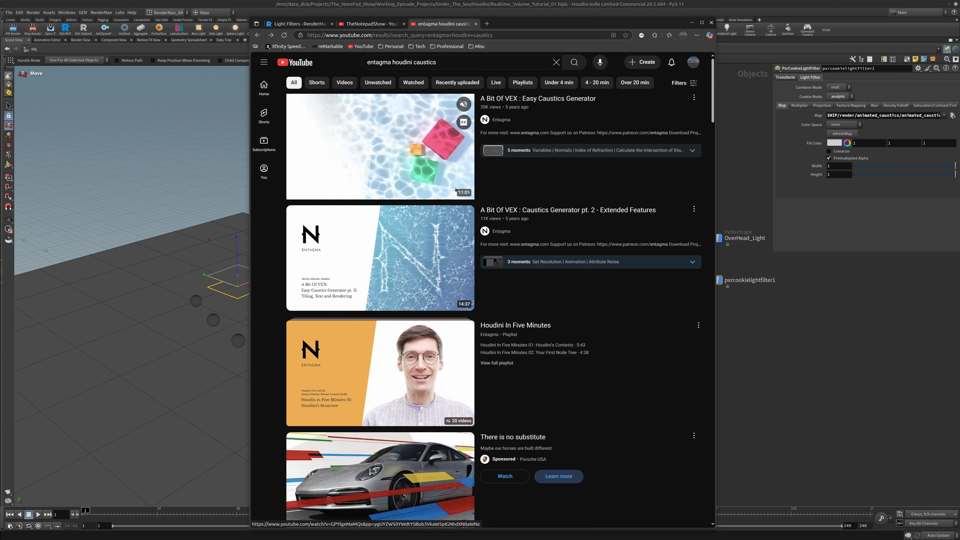
mouse_move(419, 267)
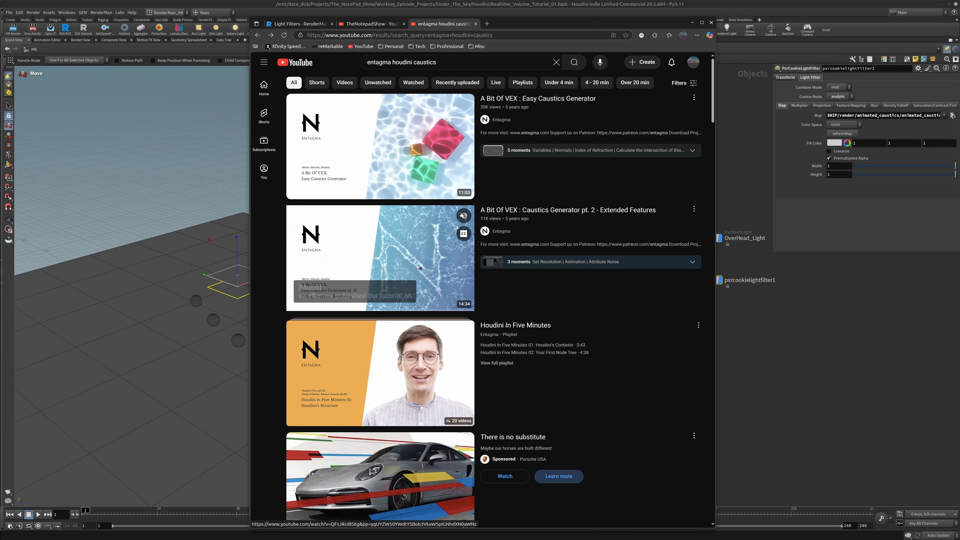
mouse_move(391, 156)
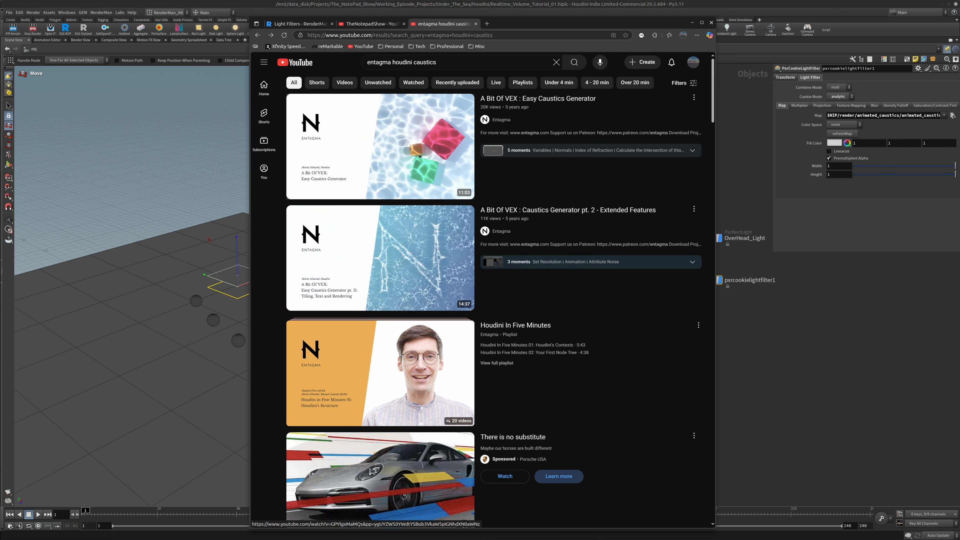
mouse_move(439, 208)
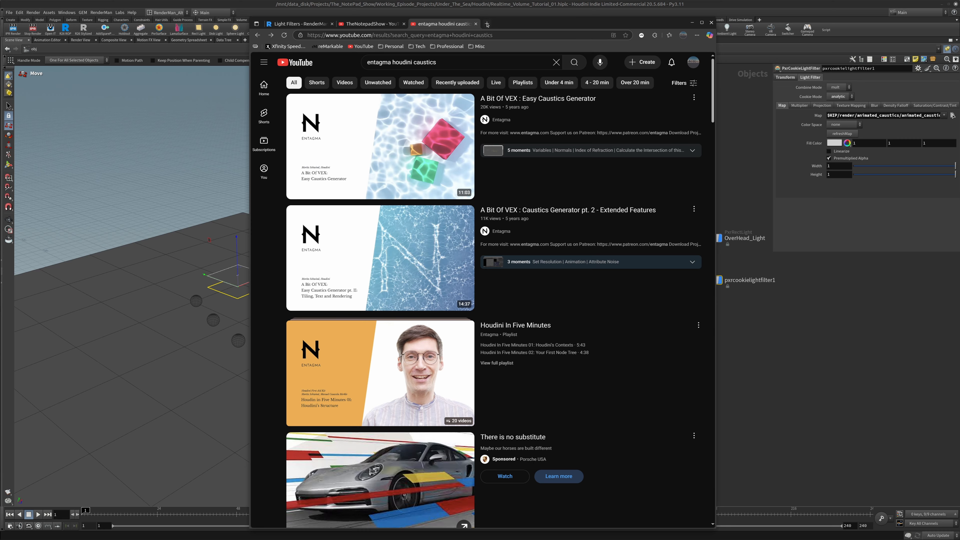
left_click(693, 23)
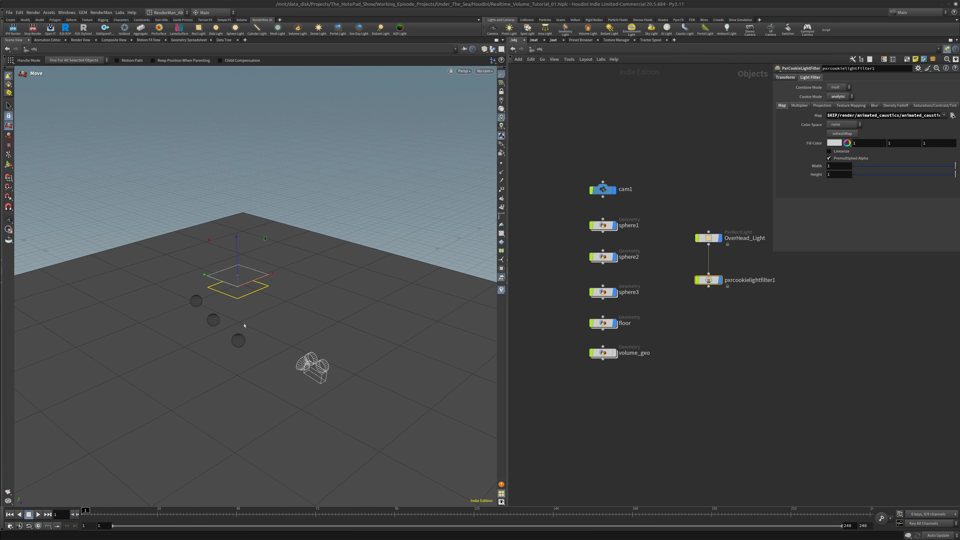
Show volume_geo in the viewport again and look through cam1
mouse_move(600, 356)
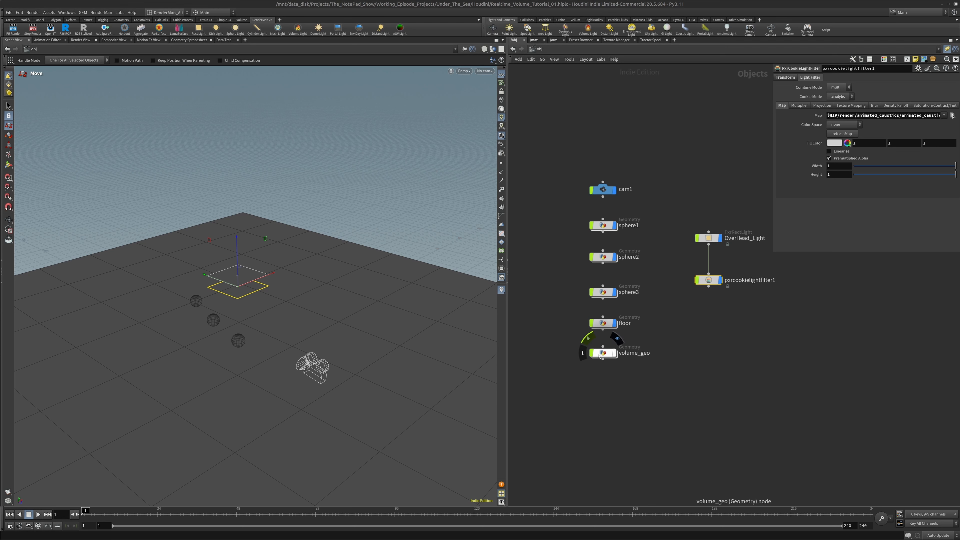
left_click(615, 355)
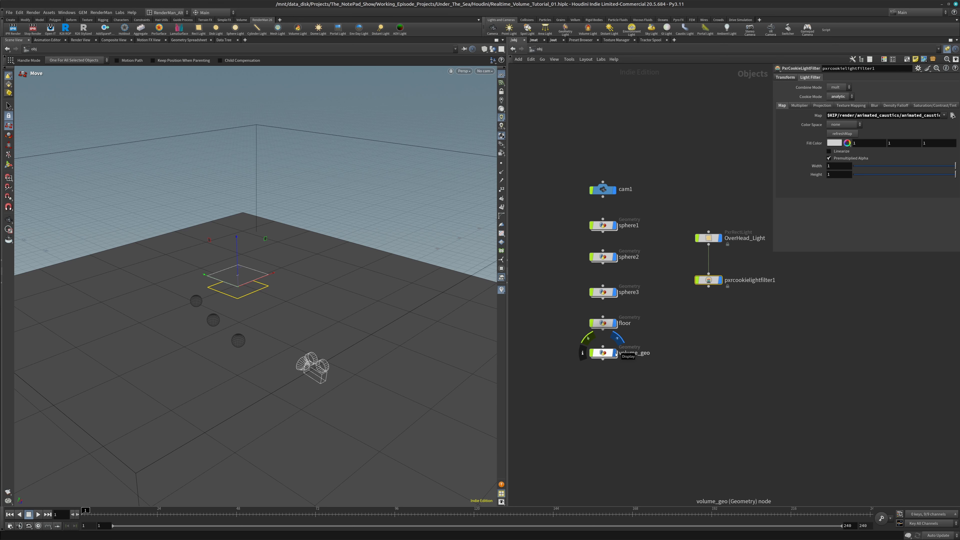
left_click(492, 73)
left_click(490, 104)
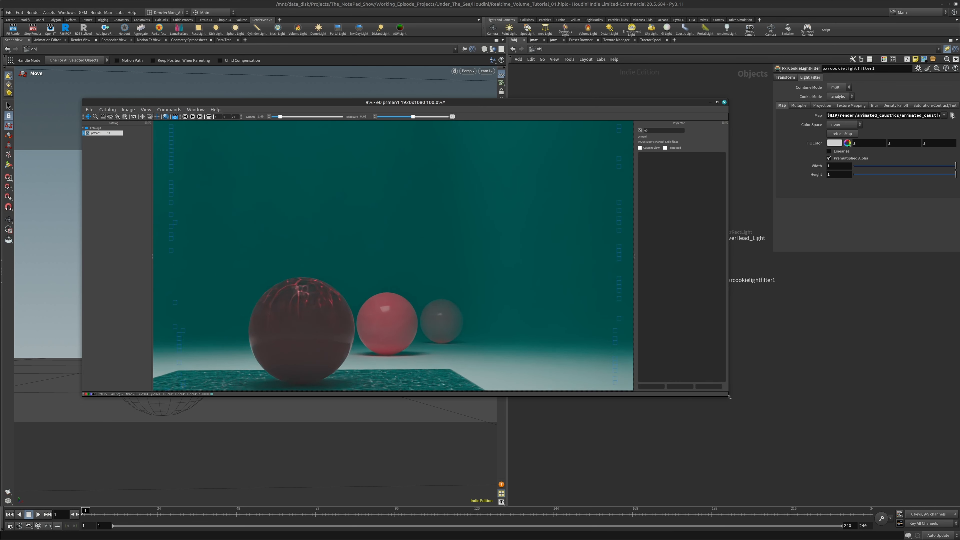
Move the render window off the viewport and lower pxrcookielightfilter1 slightly further below the overhead light
left_click_drag(730, 398, 729, 395)
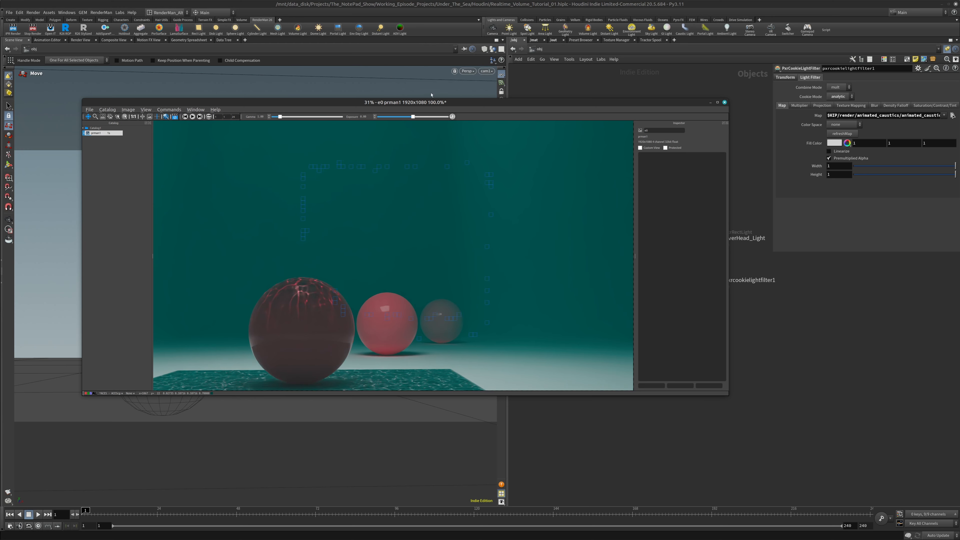
left_click_drag(451, 106, 756, 190)
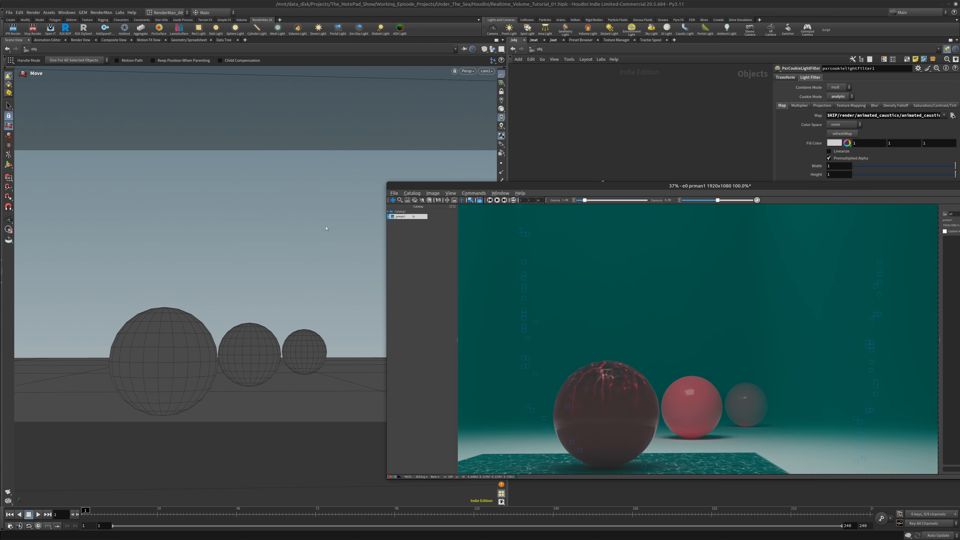
key("Escape")
left_click_drag(266, 248, 232, 249)
scroll(232, 248, "down", 15)
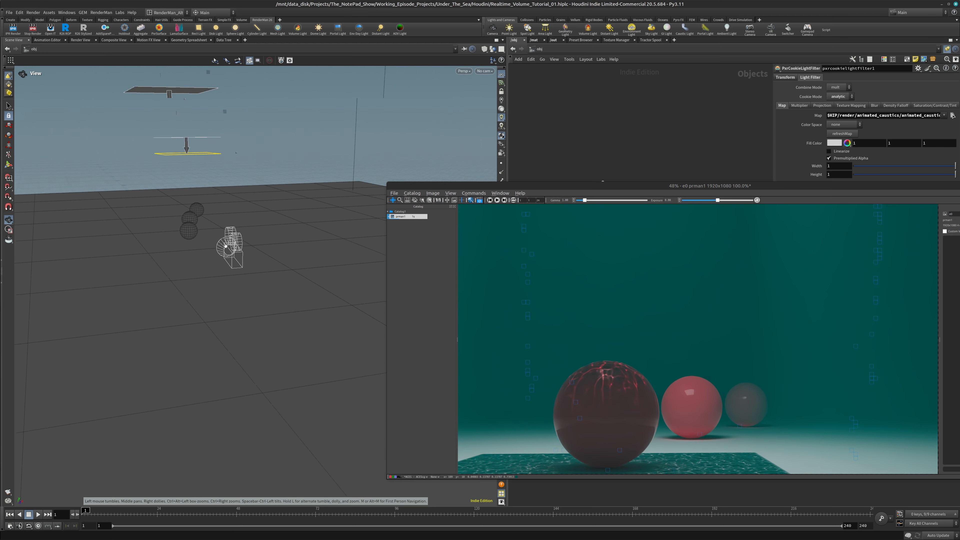
middle_click_drag(231, 248, 239, 330)
key("t")
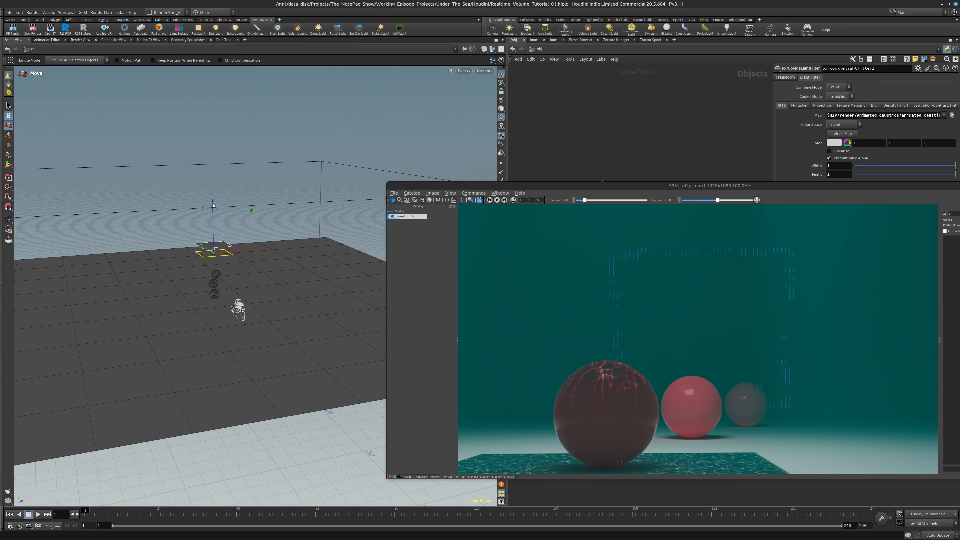
left_click_drag(214, 205, 217, 206)
Raise OverHead_Light and its attached cookie filter well above the volume's bounding box, to a height of about 20.5 units
left_click_drag(714, 191, 705, 403)
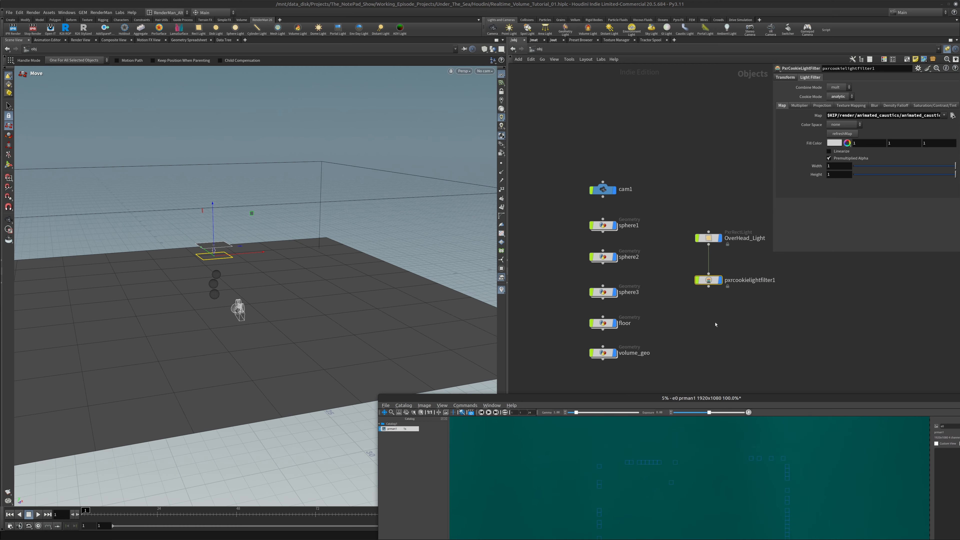
left_click(709, 238)
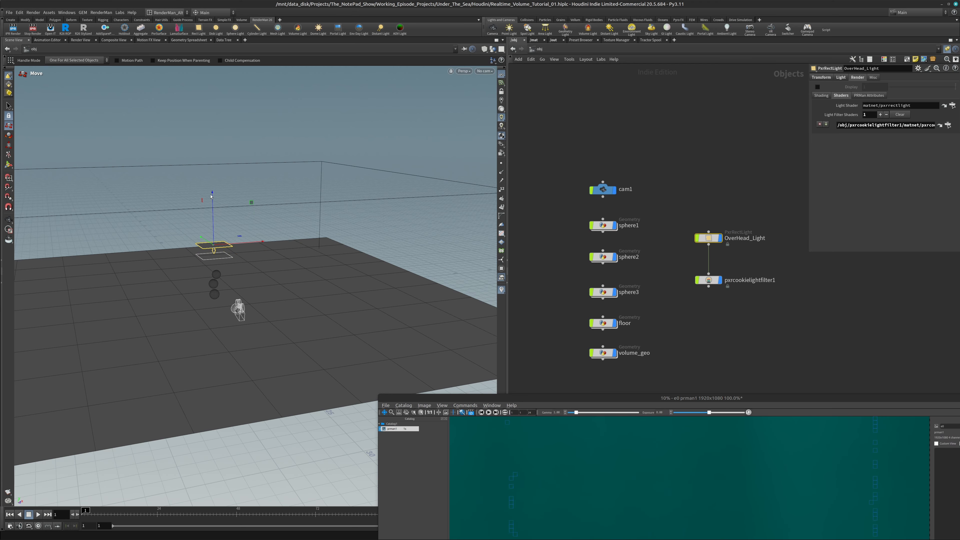
left_click_drag(218, 197, 204, 121)
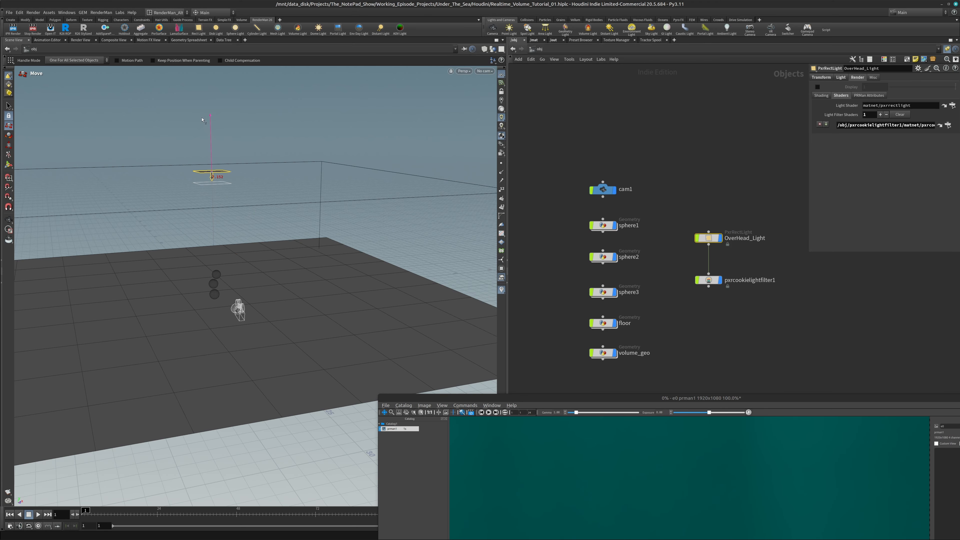
left_click_drag(640, 401, 633, 187)
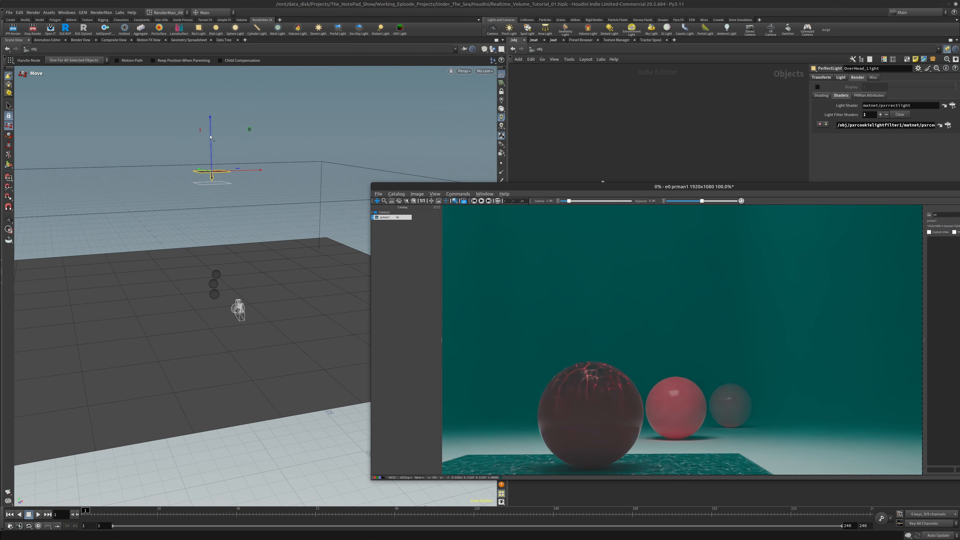
left_click_drag(210, 137, 204, 76)
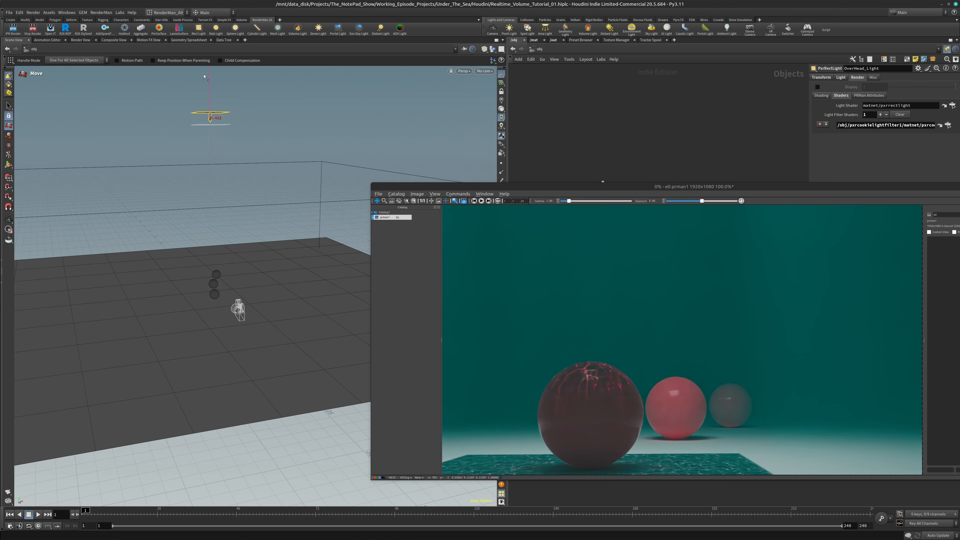
key("Escape")
scroll(220, 221, "down", 7)
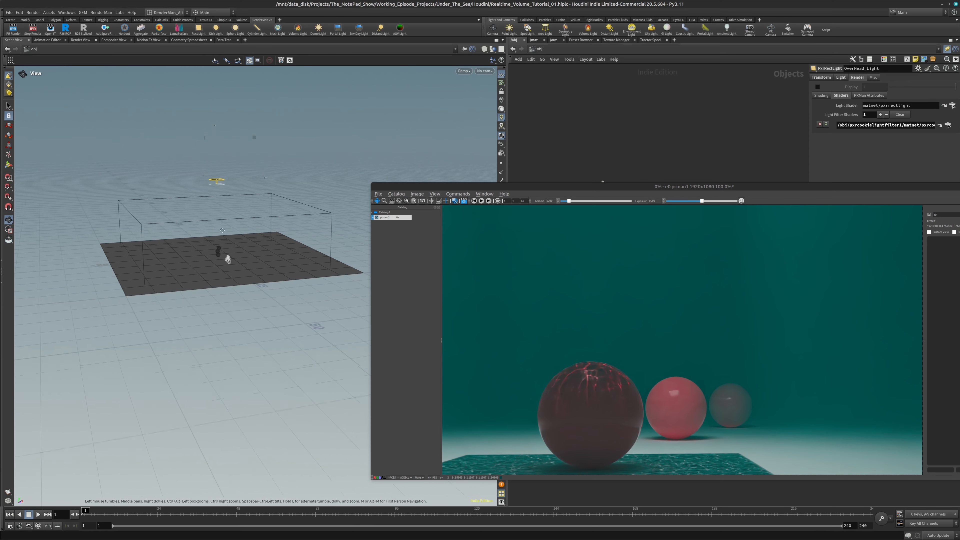
middle_click_drag(220, 222, 243, 320)
key("t")
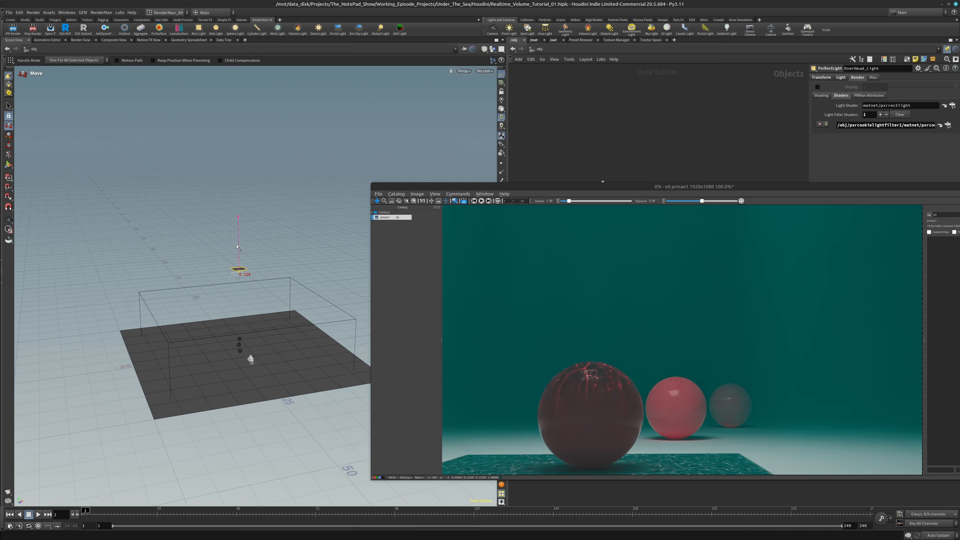
left_click_drag(563, 188, 26, 153)
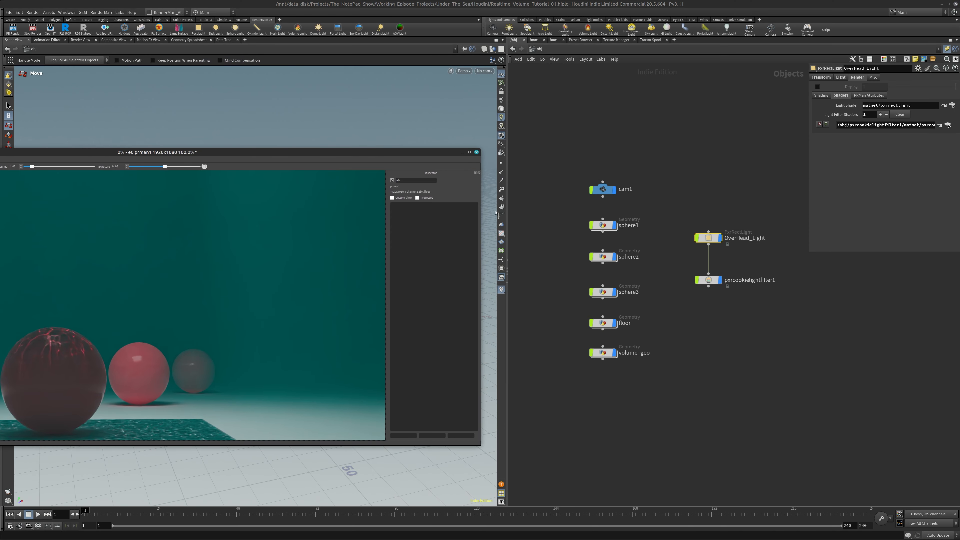
Set OverHead_Light's uniform scale to 5
left_click(710, 239)
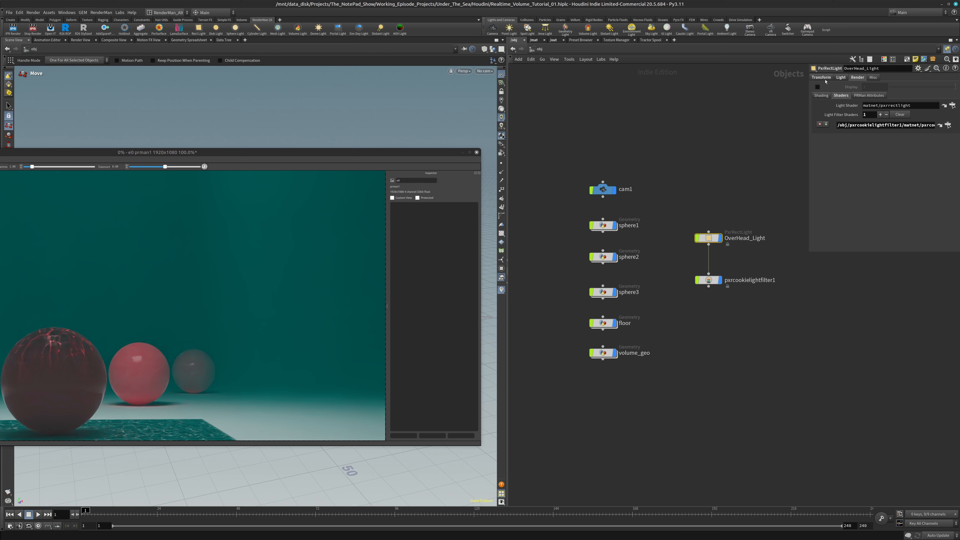
left_click(840, 77)
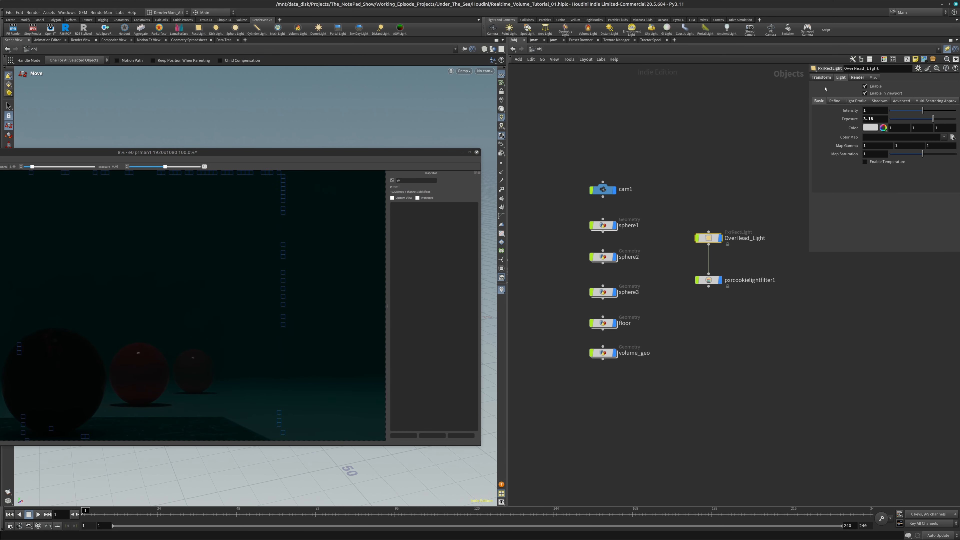
left_click(822, 77)
left_click(878, 156)
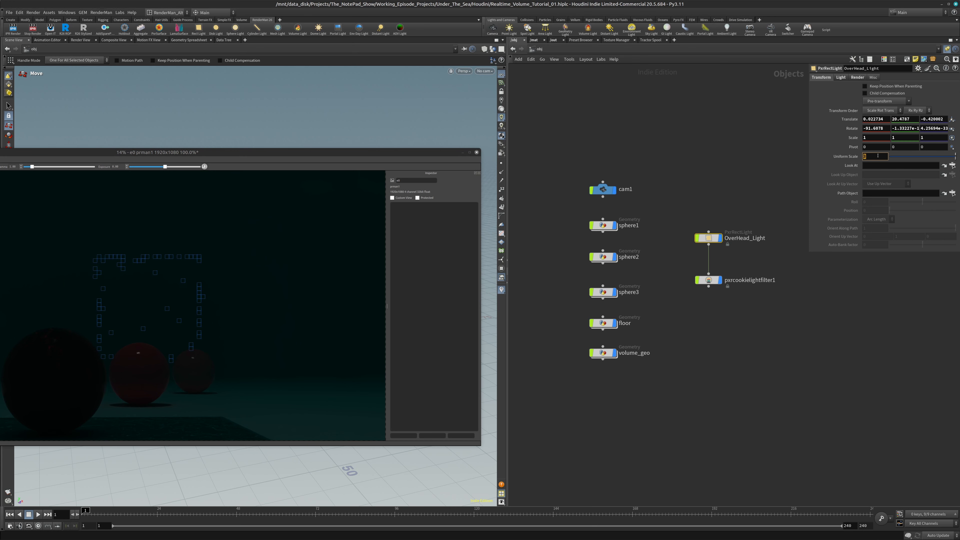
type("5")
left_click(838, 368)
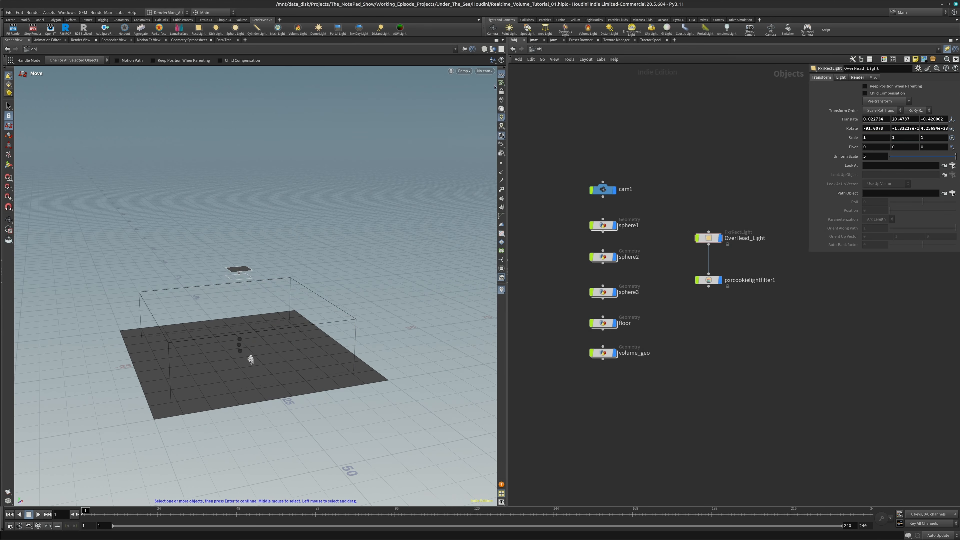
Look through OverHead_Light with the light locked to the view, and tilt it to about -67° in X, aimed down at the three spheres
left_click(484, 71)
mouse_move(537, 116)
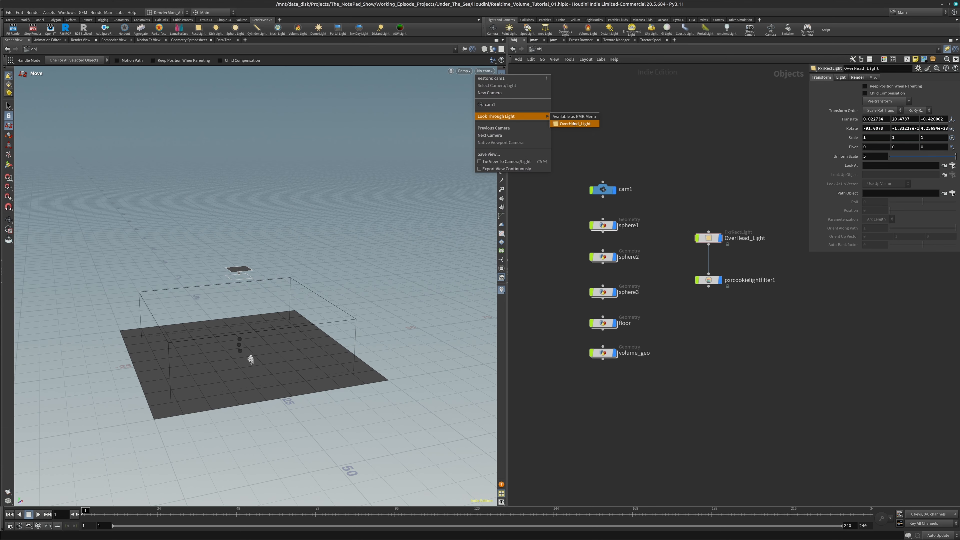
left_click(574, 124)
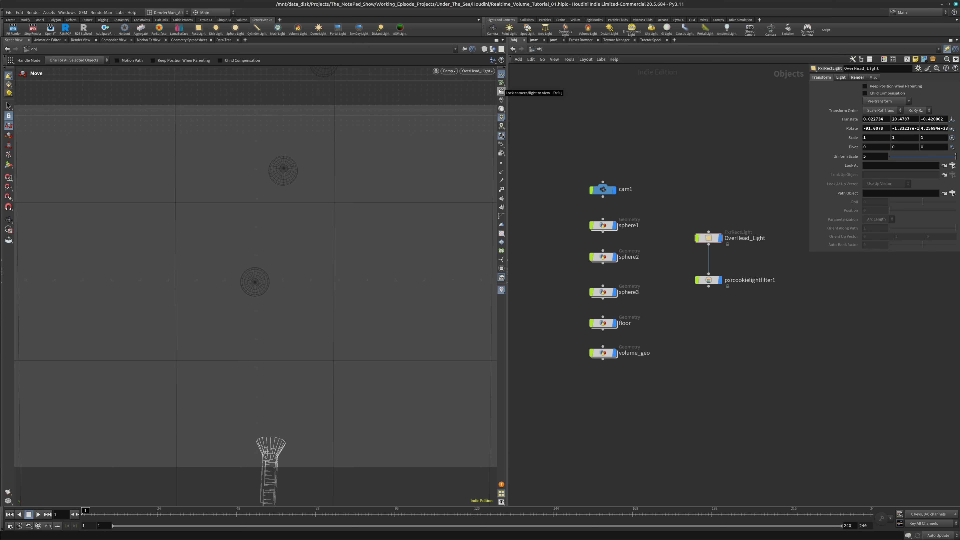
left_click(501, 91)
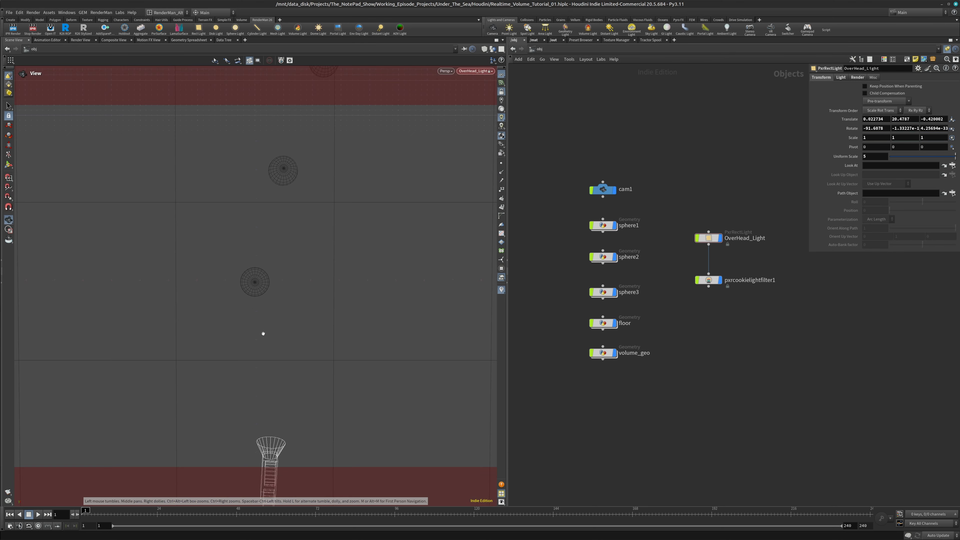
middle_click_drag(263, 332, 230, 503)
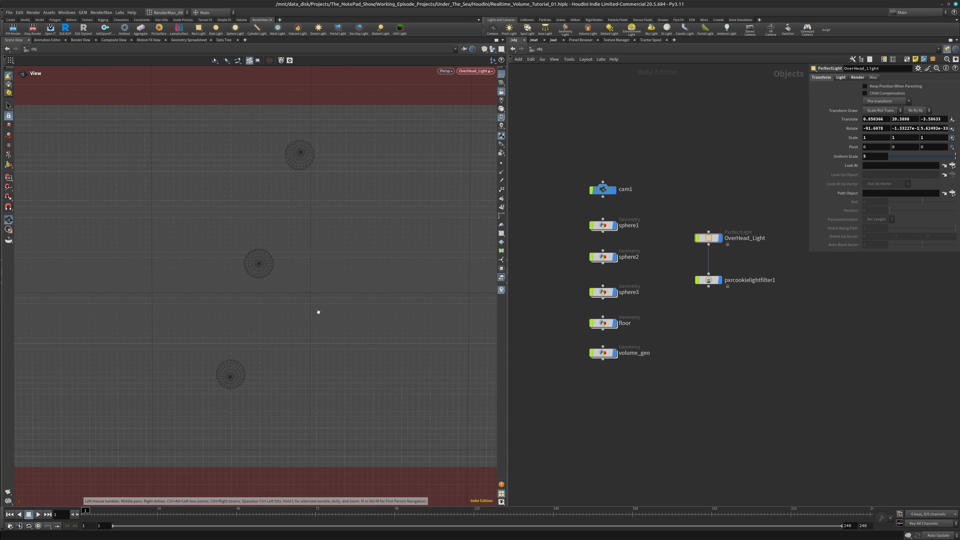
middle_click_drag(317, 313, 287, 385)
left_click_drag(287, 385, 350, 143)
middle_click_drag(351, 142, 350, 136)
middle_click_drag(341, 354, 323, 305)
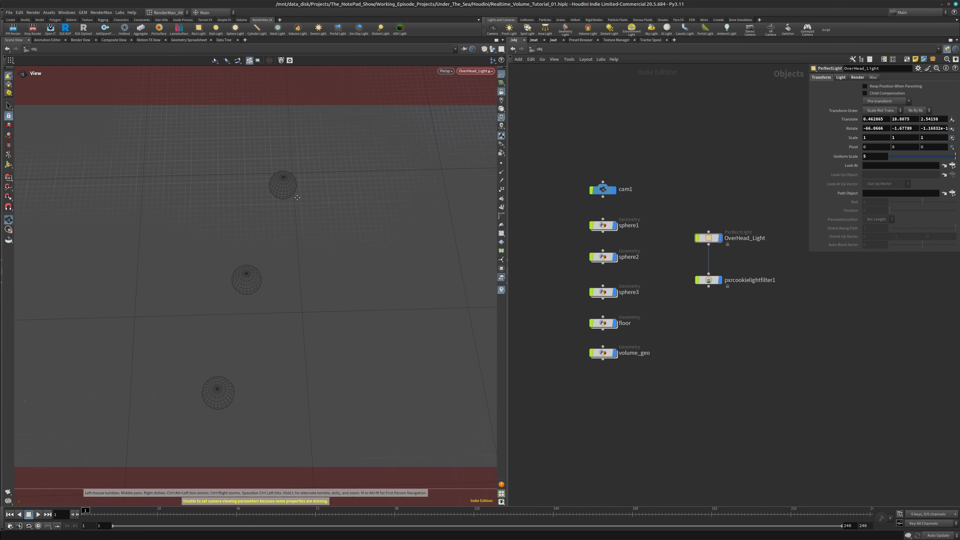
left_click_drag(324, 305, 309, 315)
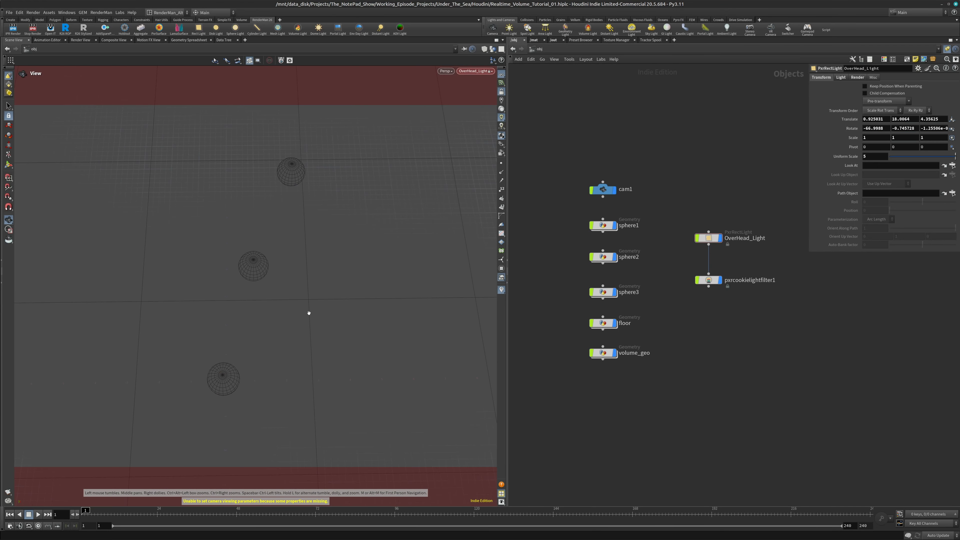
Unlock the light from the view and look through cam1 again
right_click(310, 293)
left_click(327, 249)
left_click(503, 95)
left_click(478, 71)
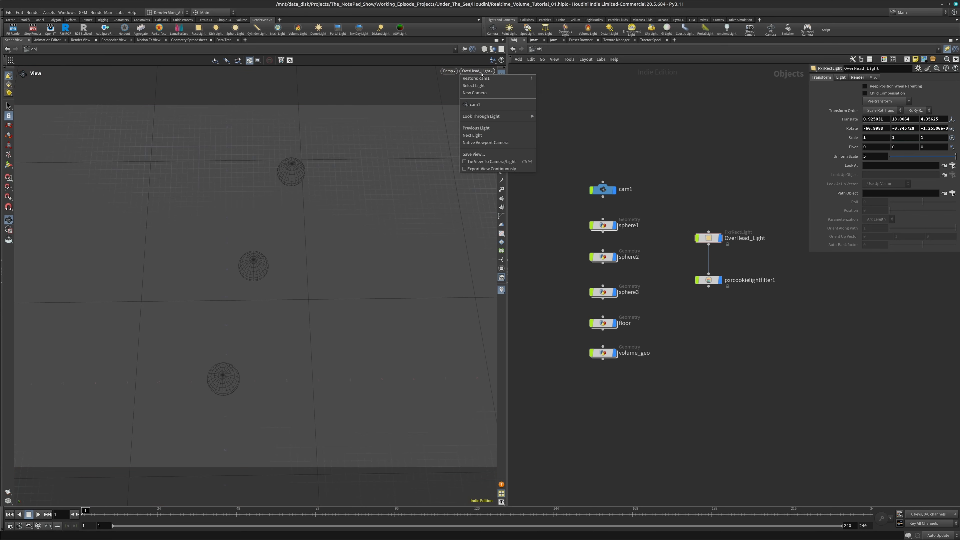
left_click(501, 104)
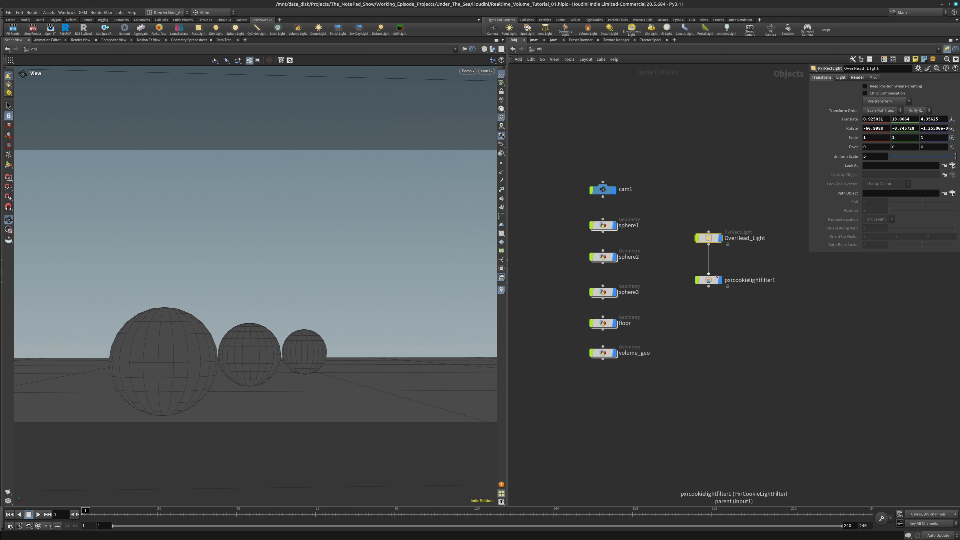
Set the texture mapping tile mode of pxrcookielightfilter1 to Tile, keeping the render window clear of the node network
left_click(706, 280)
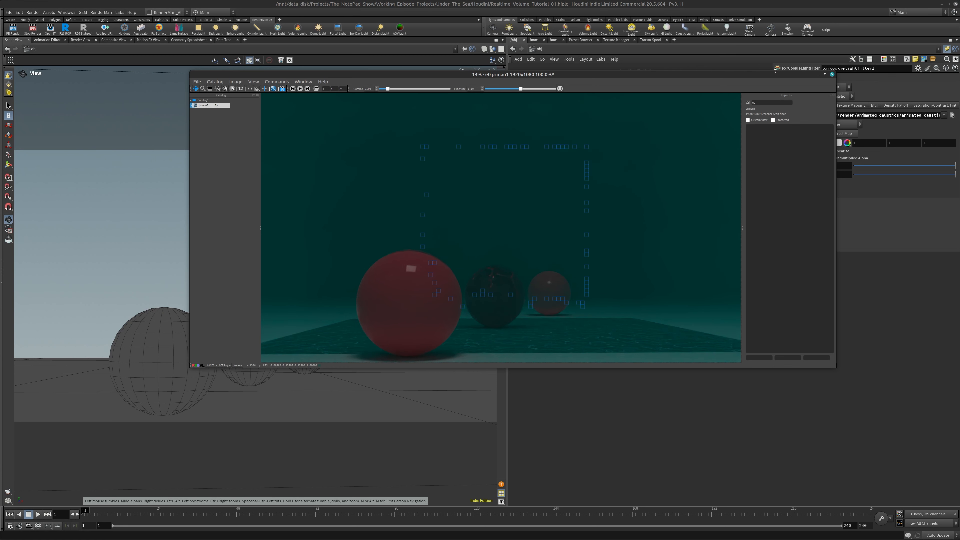
left_click_drag(785, 74, 567, 101)
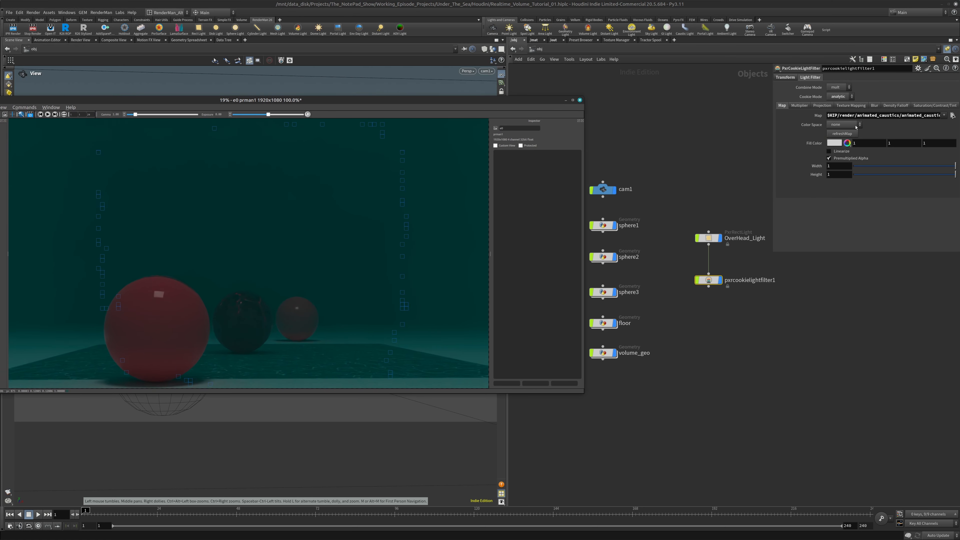
left_click(829, 105)
left_click(849, 108)
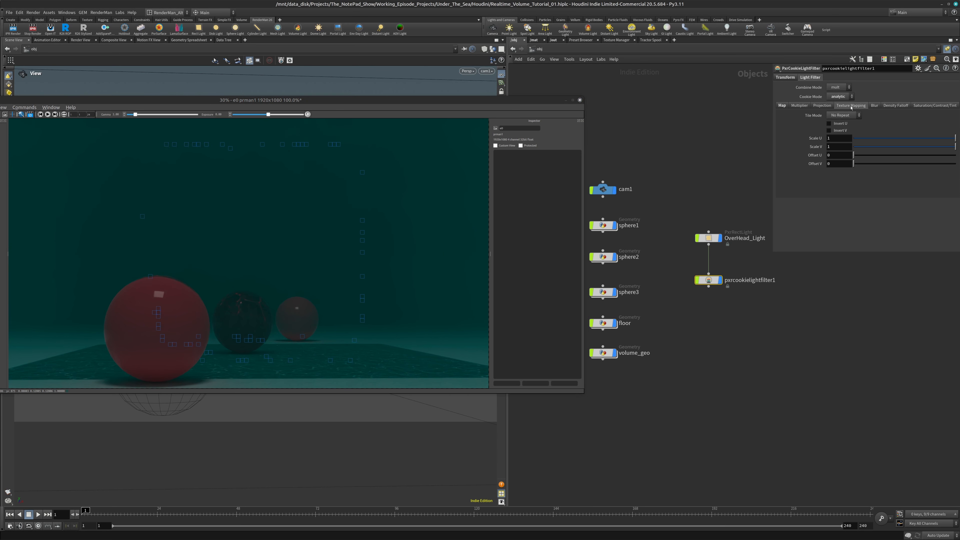
left_click(852, 116)
left_click(847, 136)
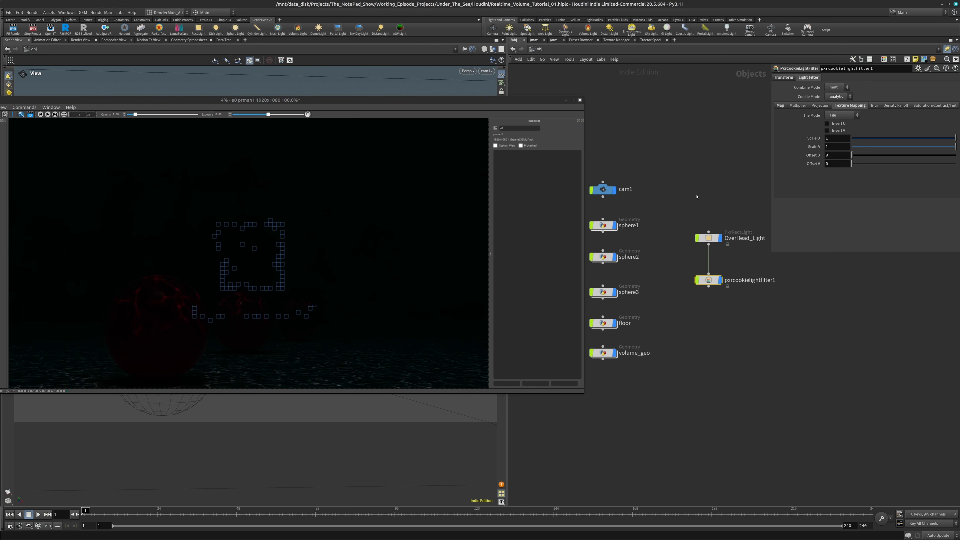
Raise OverHead_Light's exposure to slightly above 6.8
left_click(721, 237)
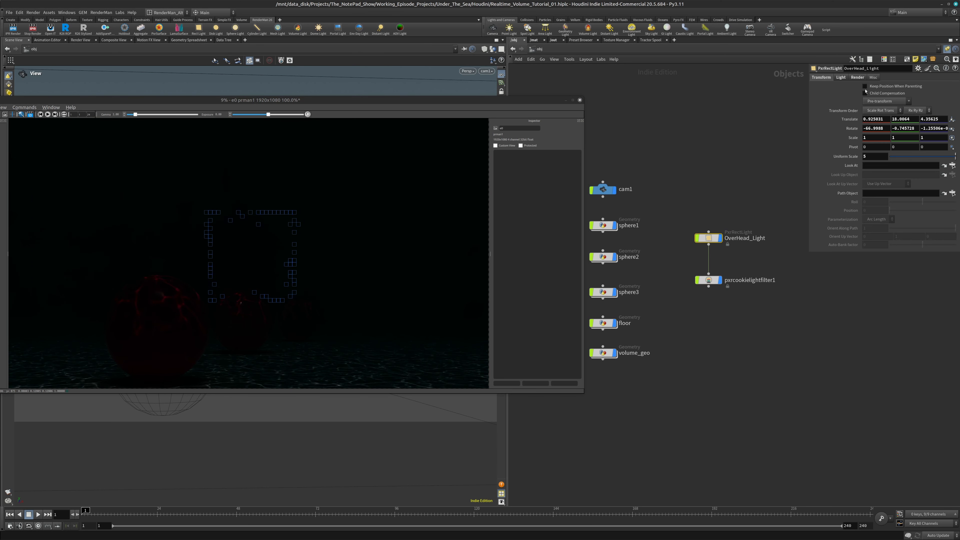
left_click(842, 77)
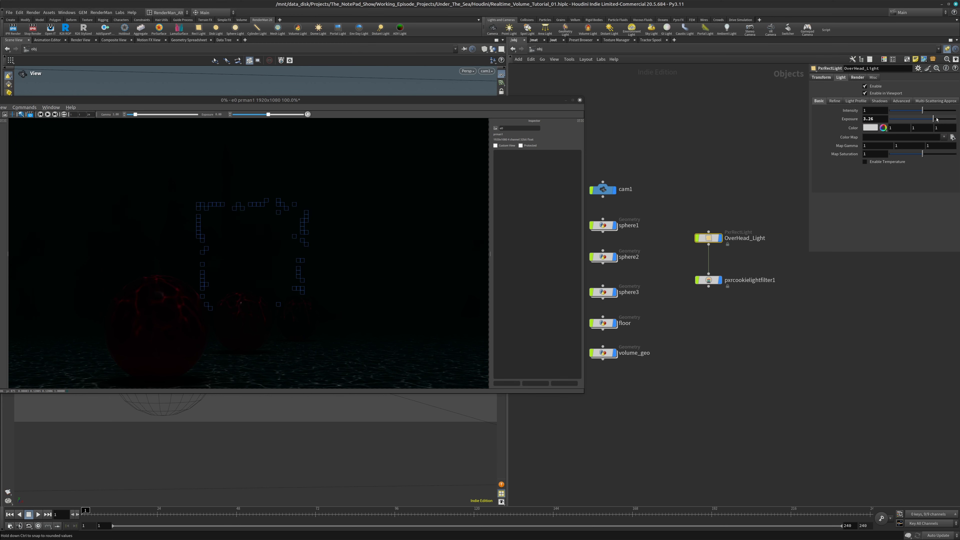
left_click_drag(933, 119, 945, 120)
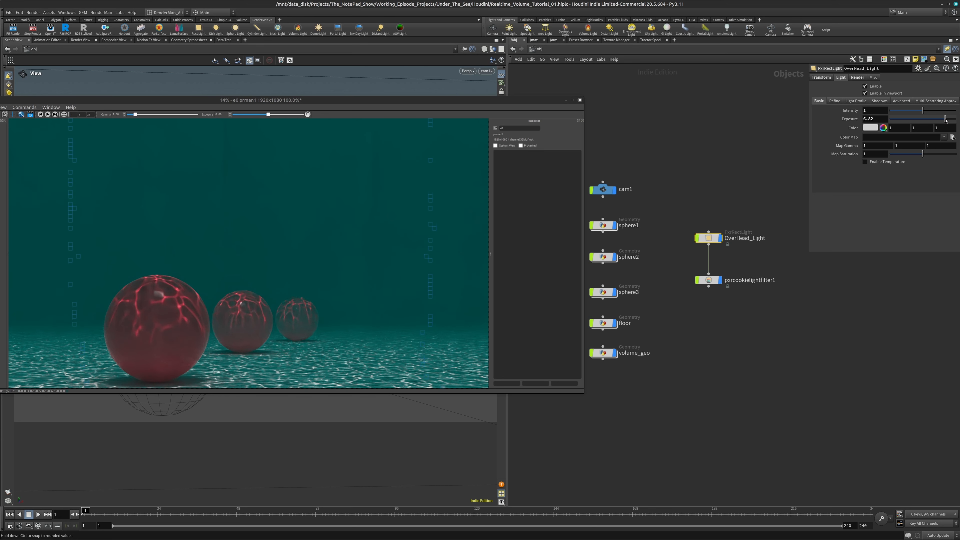
left_click_drag(947, 119, 948, 120)
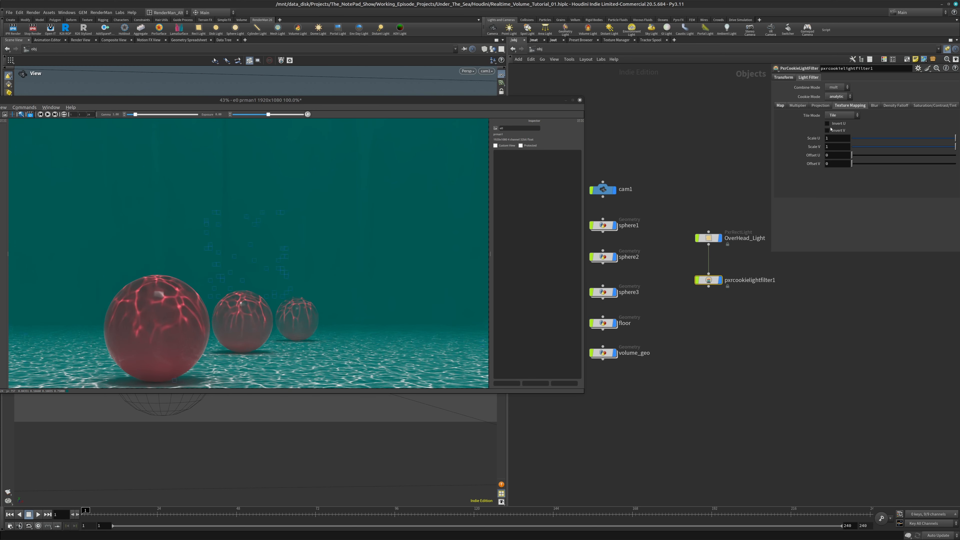
Try a texture scale of 4 in U and V on pxrcookielightfilter1
left_click(782, 106)
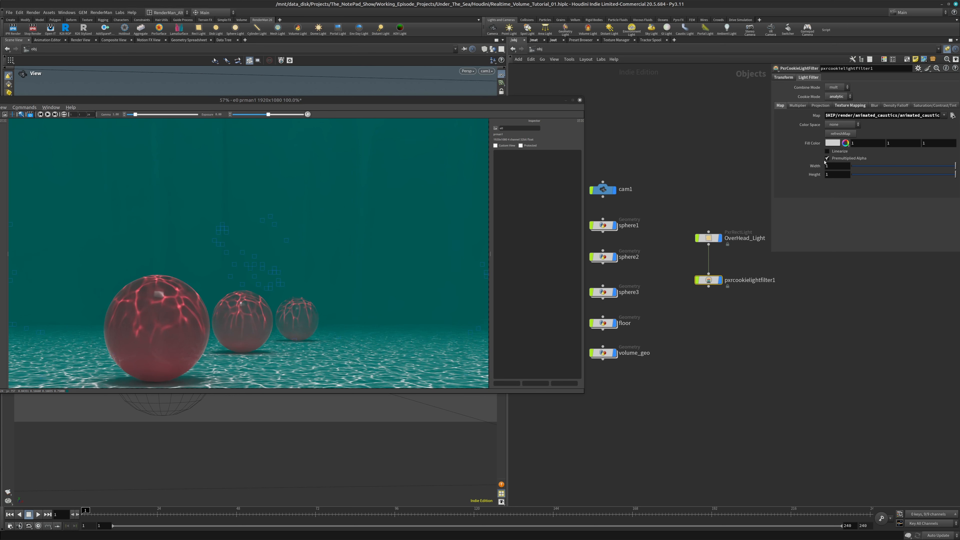
left_click(864, 107)
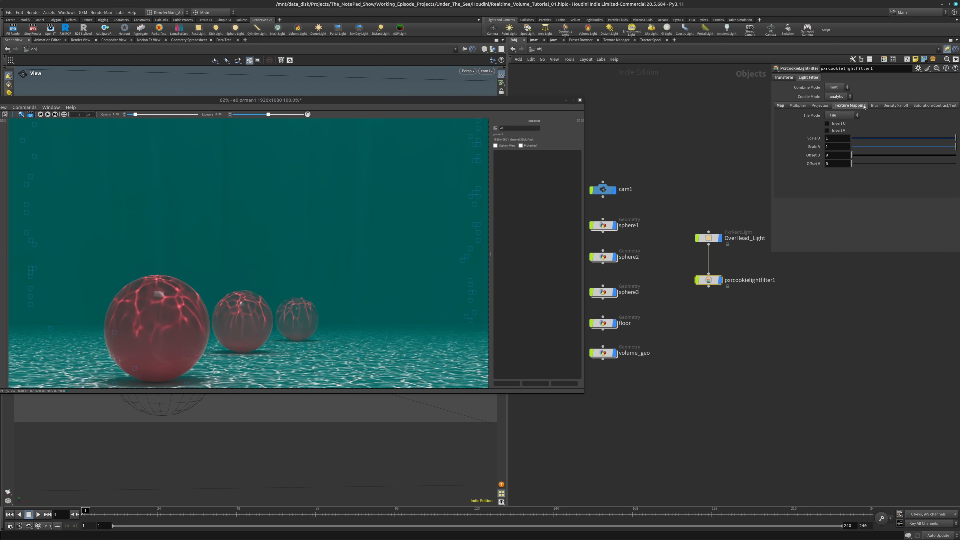
left_click(837, 138)
type("4")
key("Tab")
type("4")
key("Tab")
Set the cookie filter's Scale U and Scale V to .25 to enlarge the caustic pattern
left_click(845, 136)
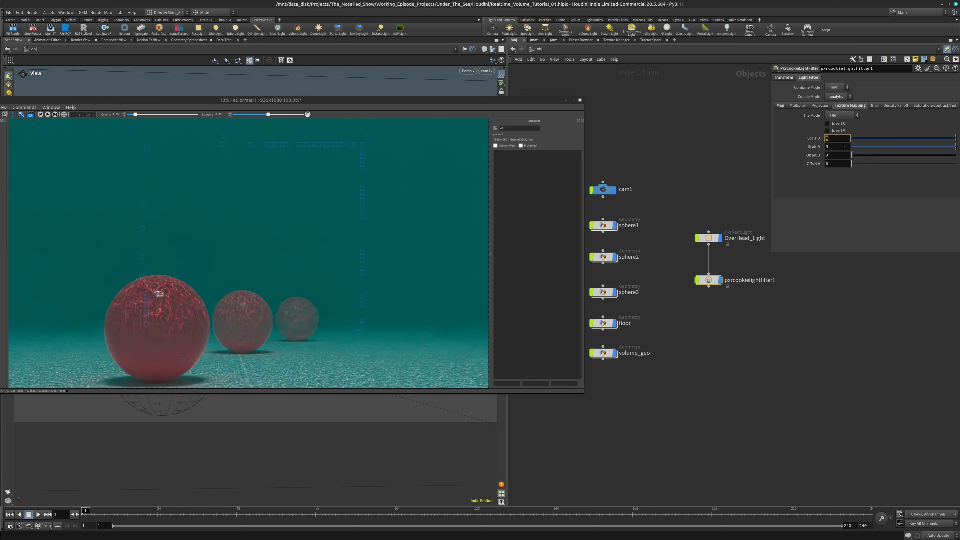
key("Tab")
type(".2")
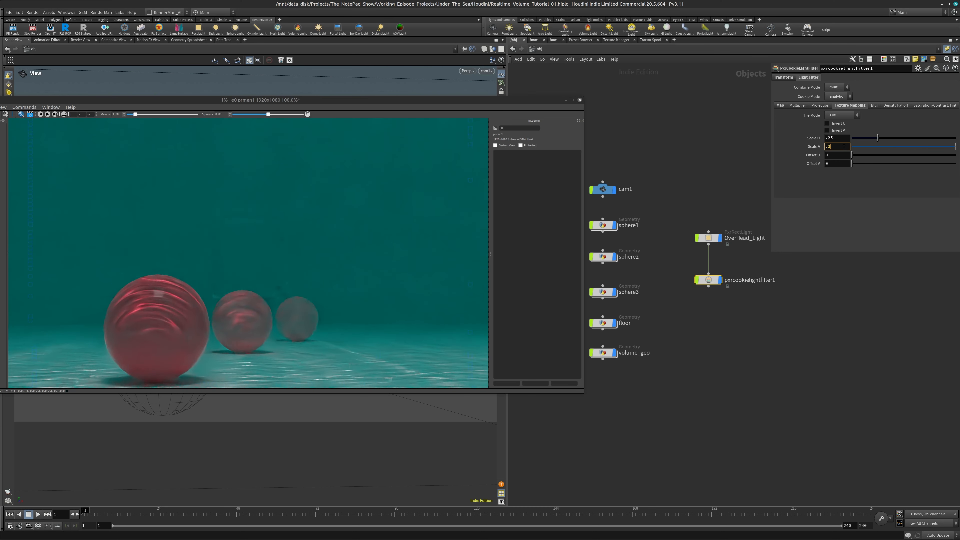
key("Return")
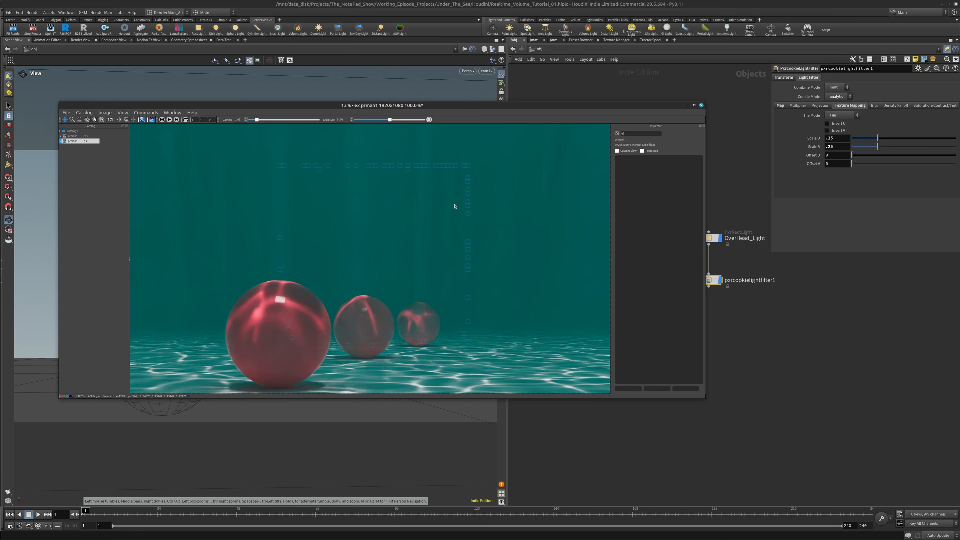
Move the new render window clear of the parameters and open the mat network
left_click_drag(490, 109, 436, 91)
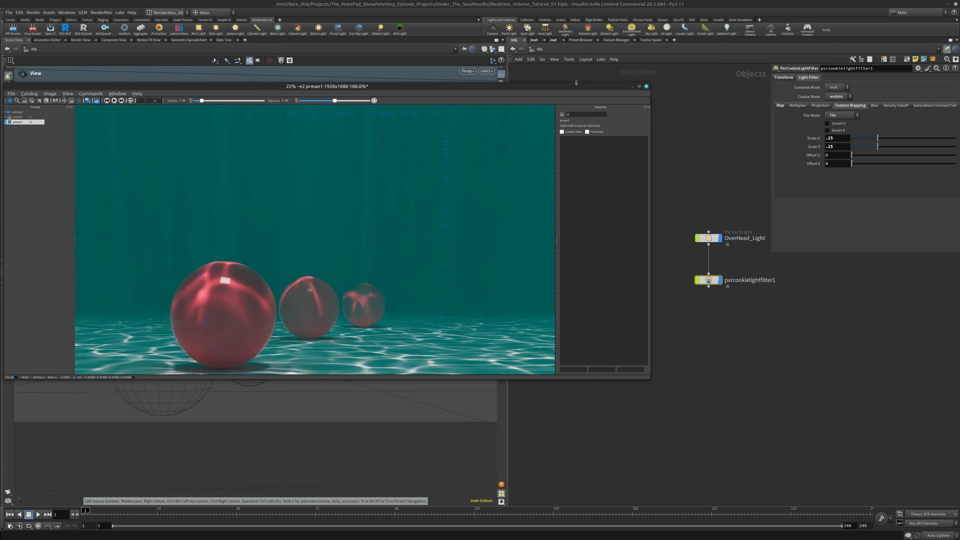
left_click_drag(577, 82, 599, 103)
left_click(535, 40)
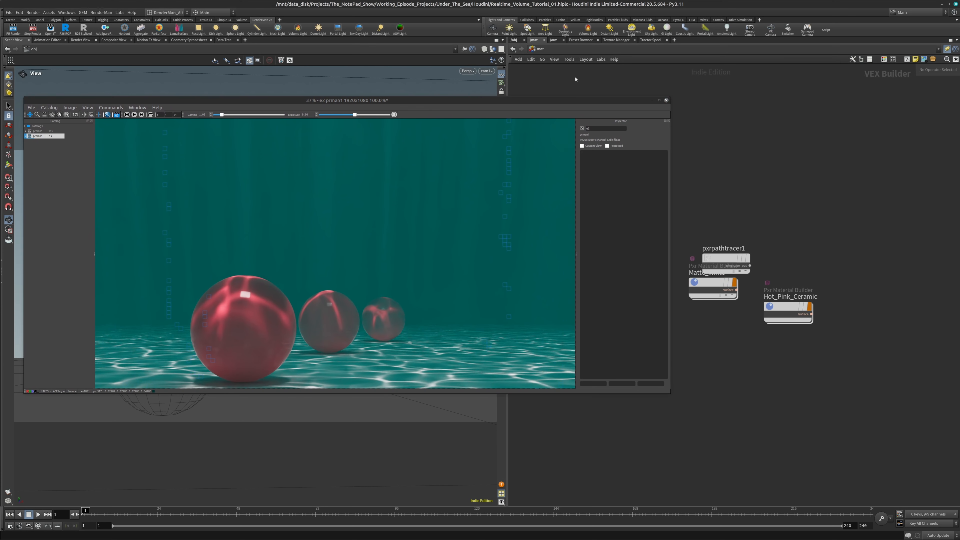
Open the Hot_Pink_Ceramic material and change its PxrSurface diffuse color to pale yellow, about 1, 0.8608, 0.3588
left_click_drag(723, 260, 809, 233)
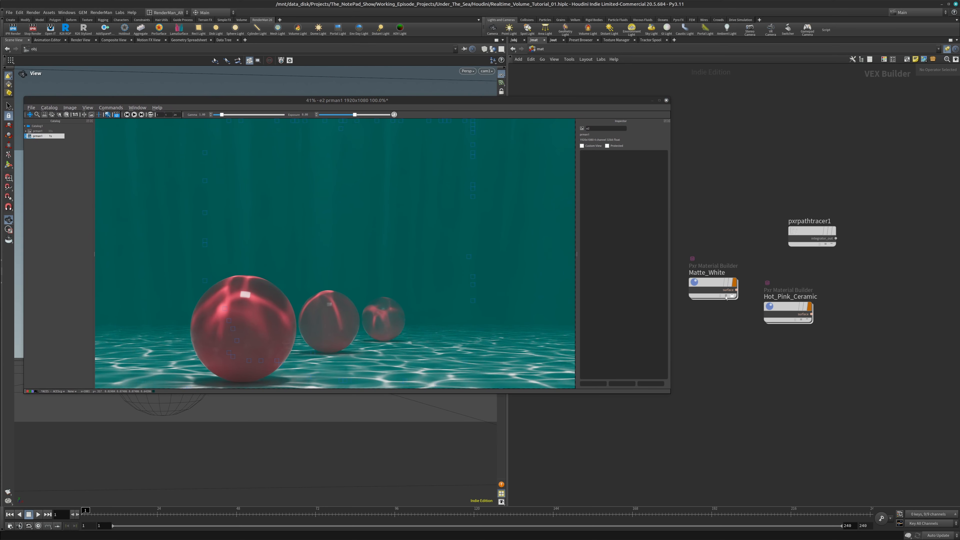
left_click(798, 293)
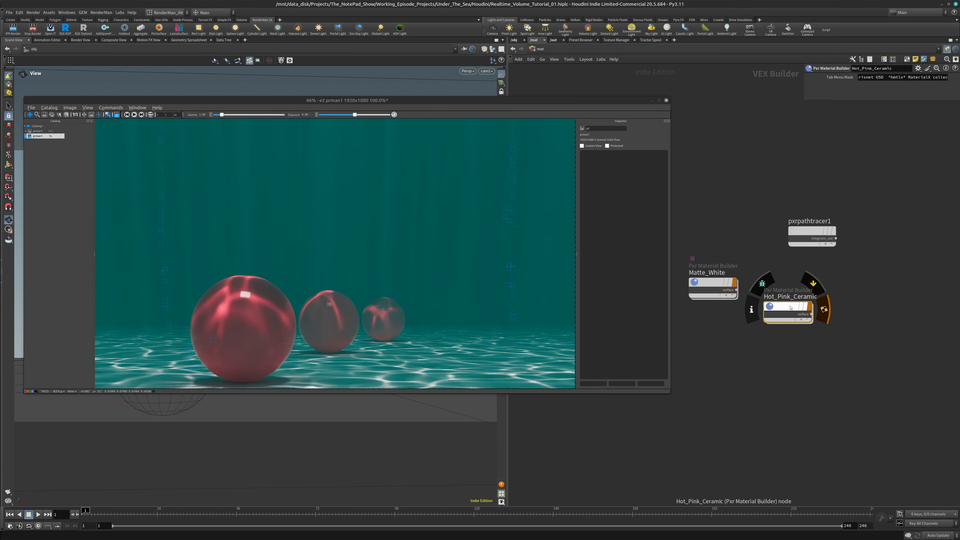
double_click(795, 306)
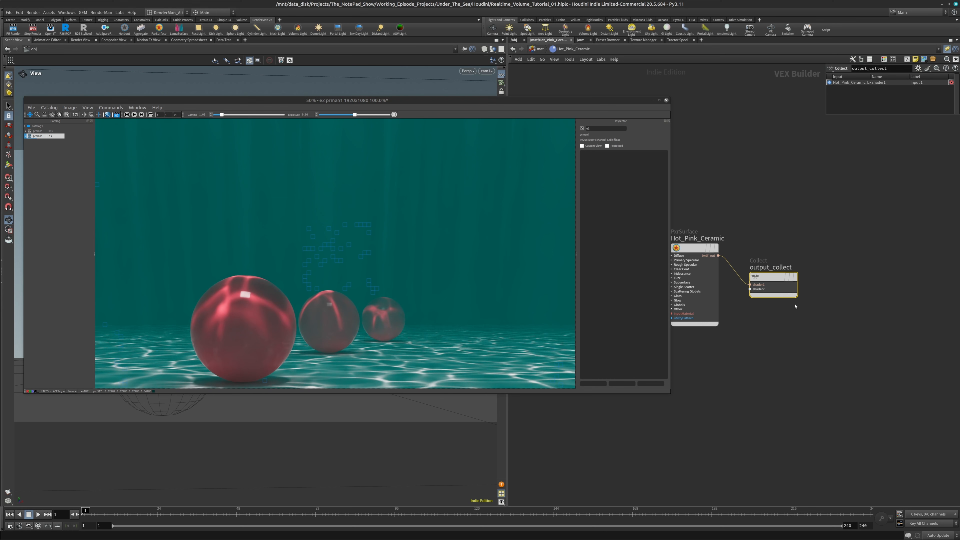
left_click(695, 256)
left_click_drag(613, 100, 820, 227)
left_click(663, 97)
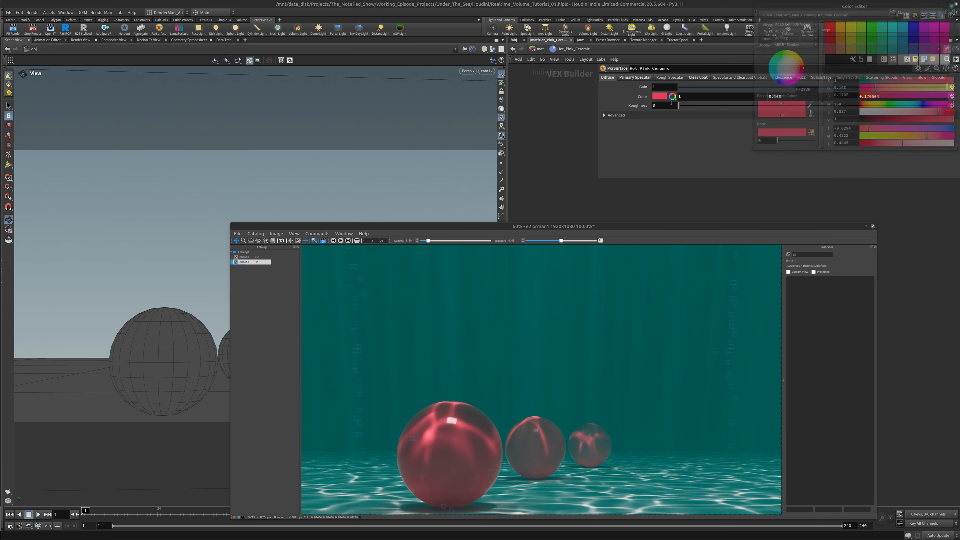
left_click_drag(793, 70, 792, 62)
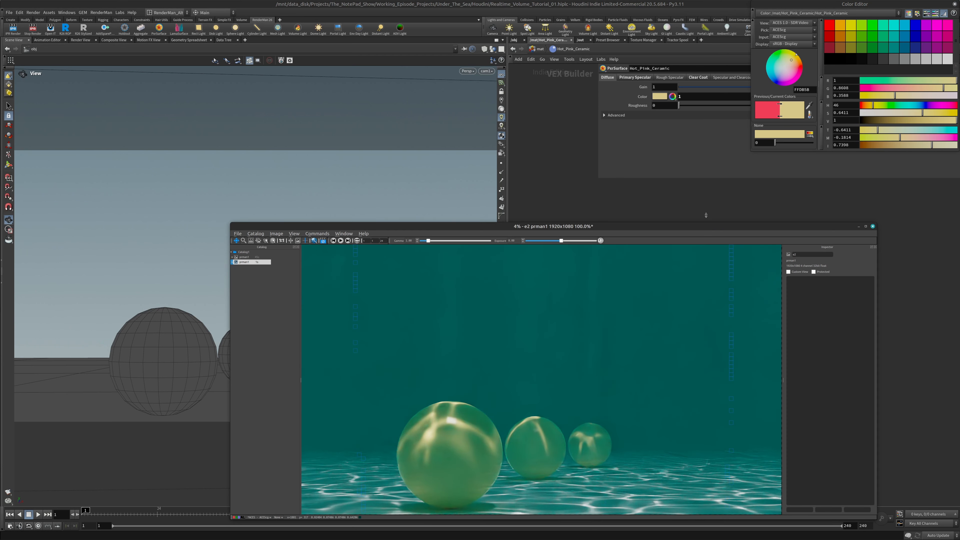
Resize the render window to fit the image, move it below the parameters, and close the color editor
left_click_drag(710, 223, 454, 68)
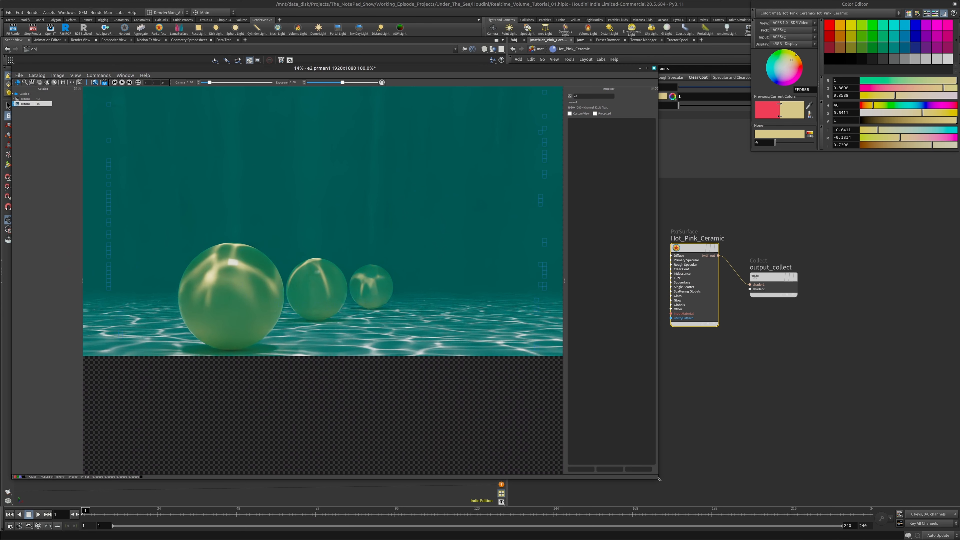
left_click_drag(660, 479, 659, 362)
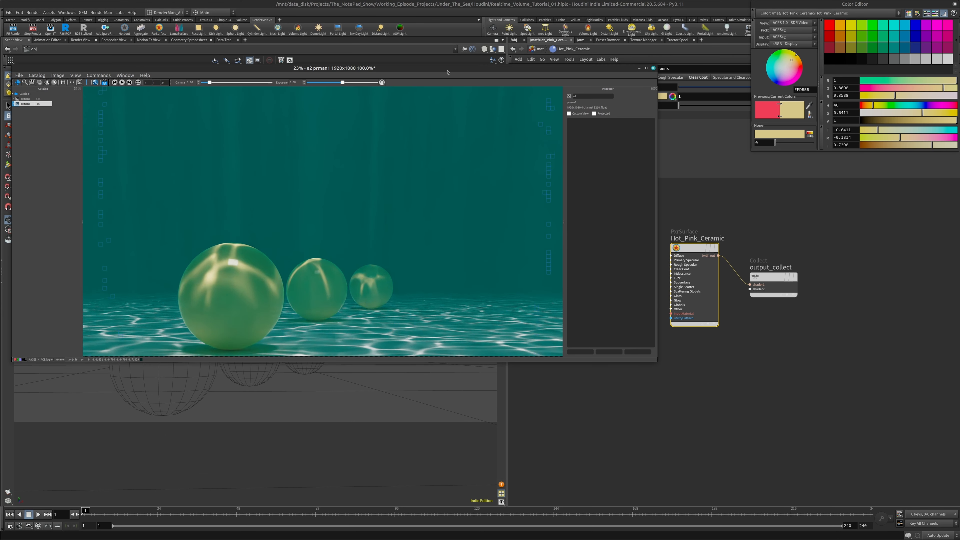
left_click_drag(447, 72, 523, 167)
left_click(954, 5)
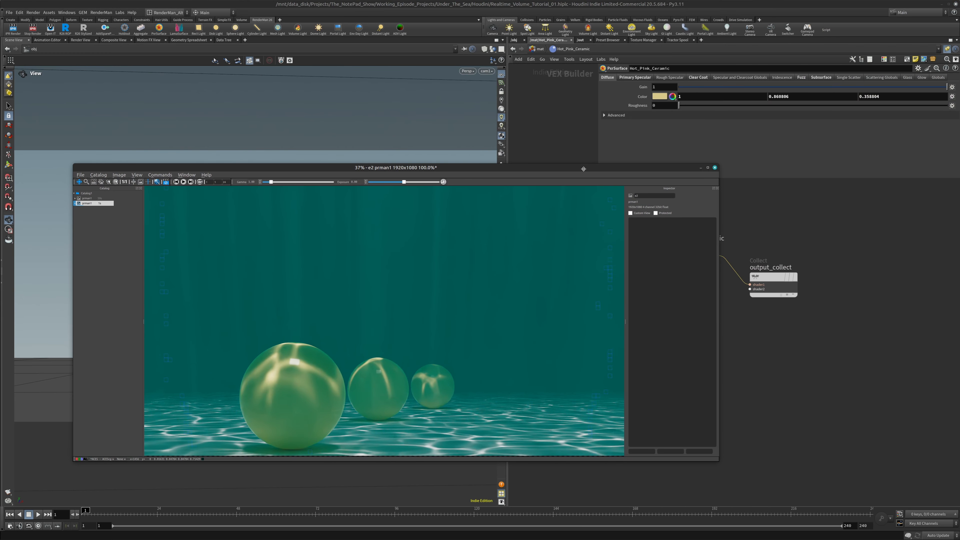
left_click_drag(584, 169, 596, 170)
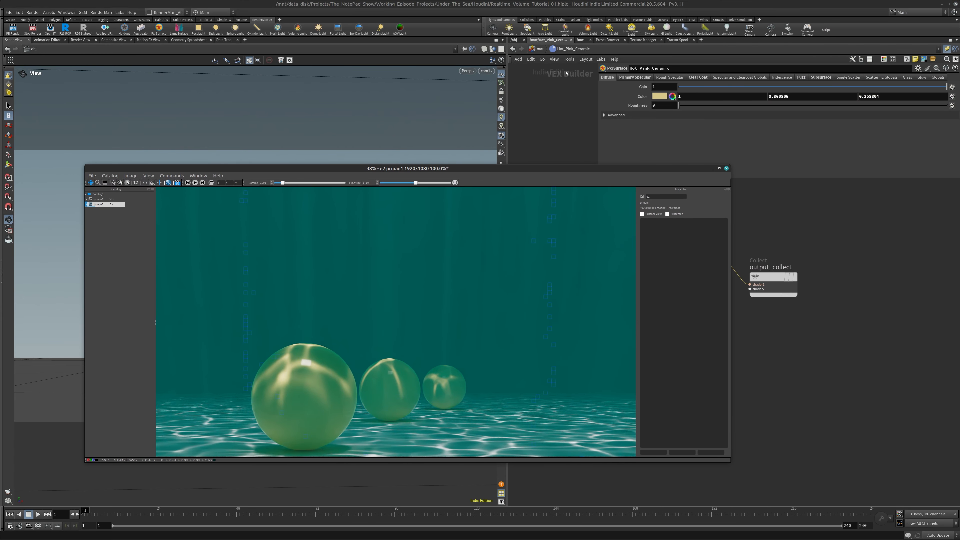
Open the volume_shader material network and move the pxrvolume1 node clear of the render window
left_click(540, 50)
left_click_drag(699, 169, 606, 142)
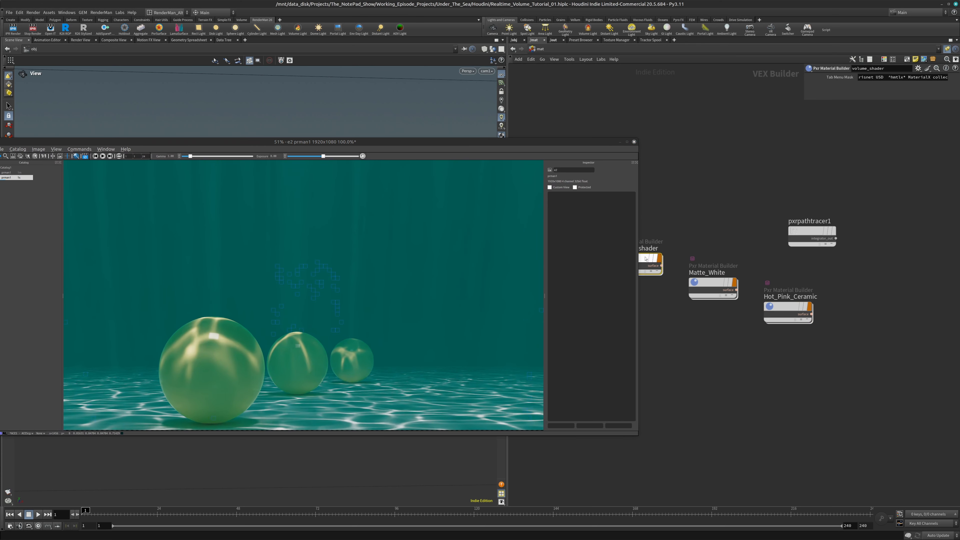
double_click(651, 263)
left_click_drag(733, 285, 765, 285)
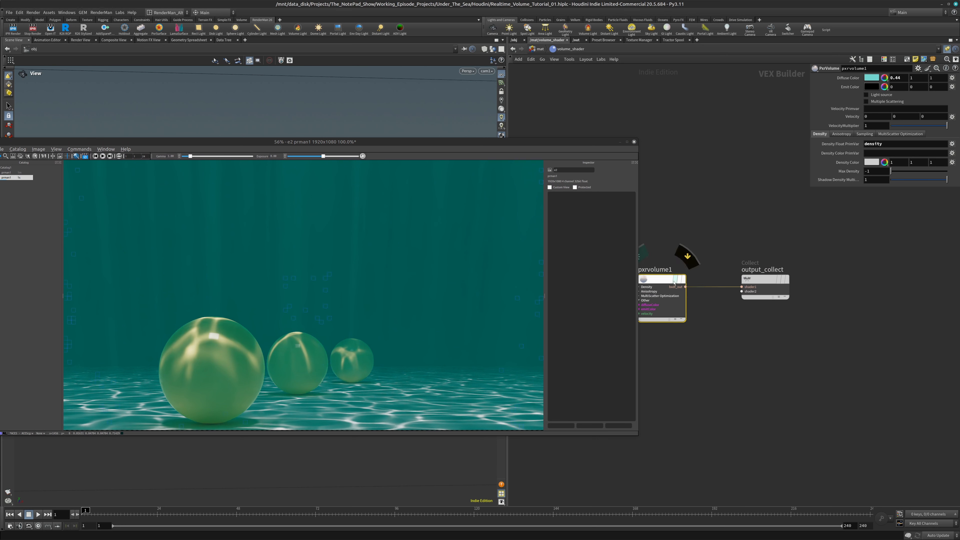
left_click_drag(664, 280, 690, 280)
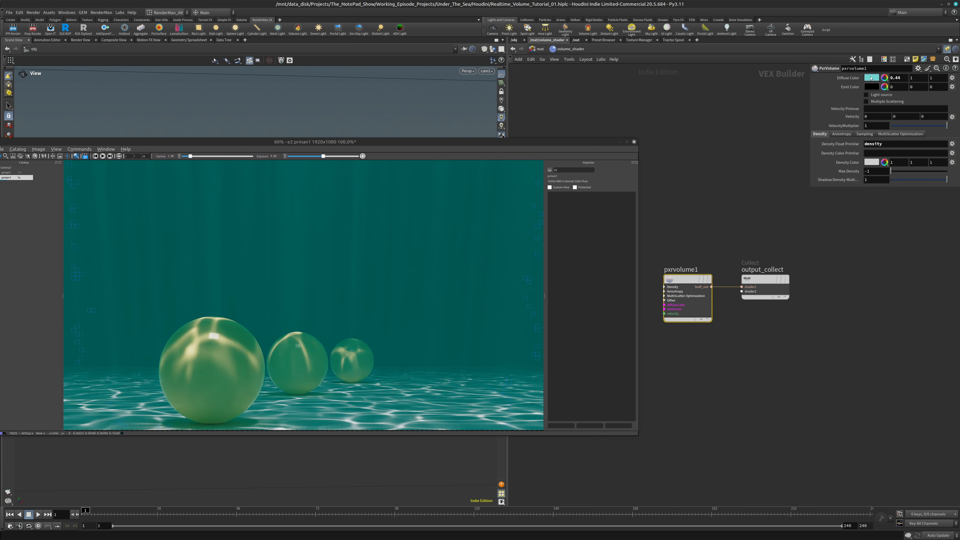
Adjust pxrvolume1's diffuse color to a cyan with hue 185 and saturation 0.596
left_click(871, 78)
mouse_move(907, 115)
left_mouse_down()
mouse_move(886, 115)
mouse_move(959, 122)
mouse_move(902, 107)
left_mouse_up()
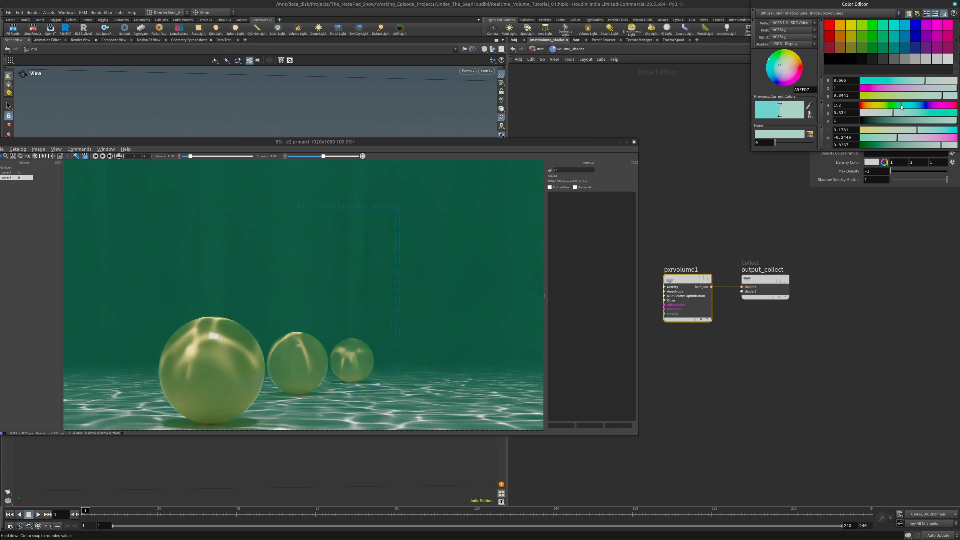
left_click(902, 107)
left_click_drag(901, 107, 911, 107)
mouse_move(917, 106)
left_mouse_down()
mouse_move(898, 113)
mouse_move(910, 107)
left_mouse_up()
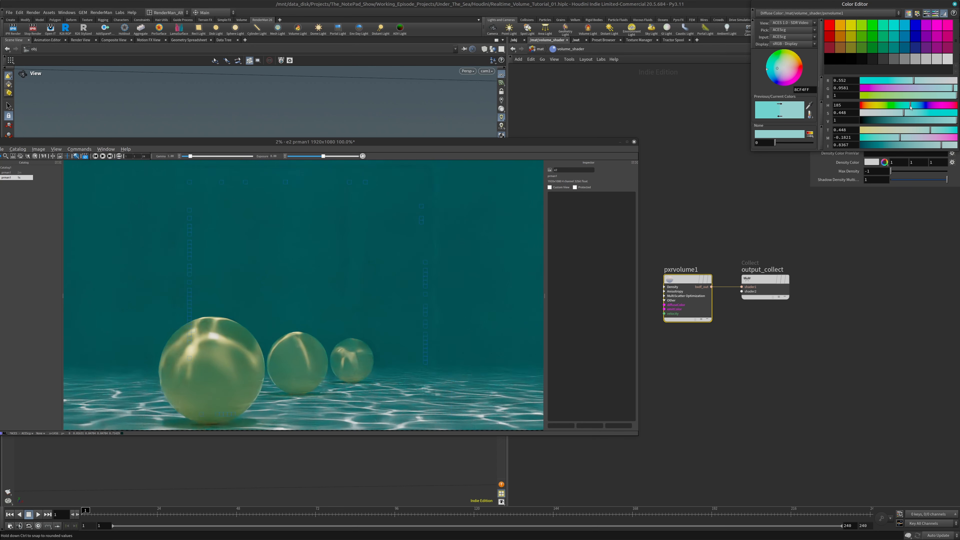
mouse_move(904, 113)
left_mouse_down()
mouse_move(884, 112)
mouse_move(919, 110)
left_mouse_up()
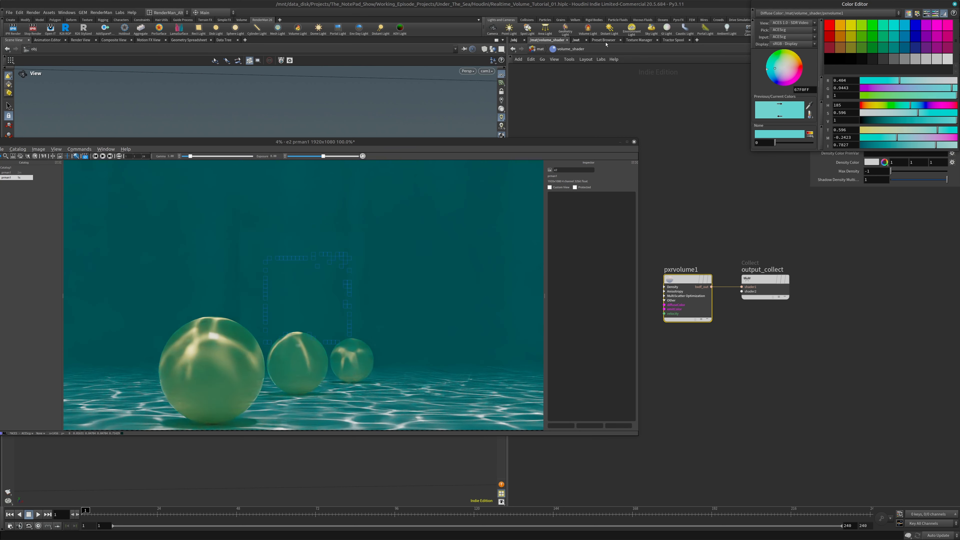
Enable color temperature on OverHead_Light and set the Temperature to 5500
left_click(514, 40)
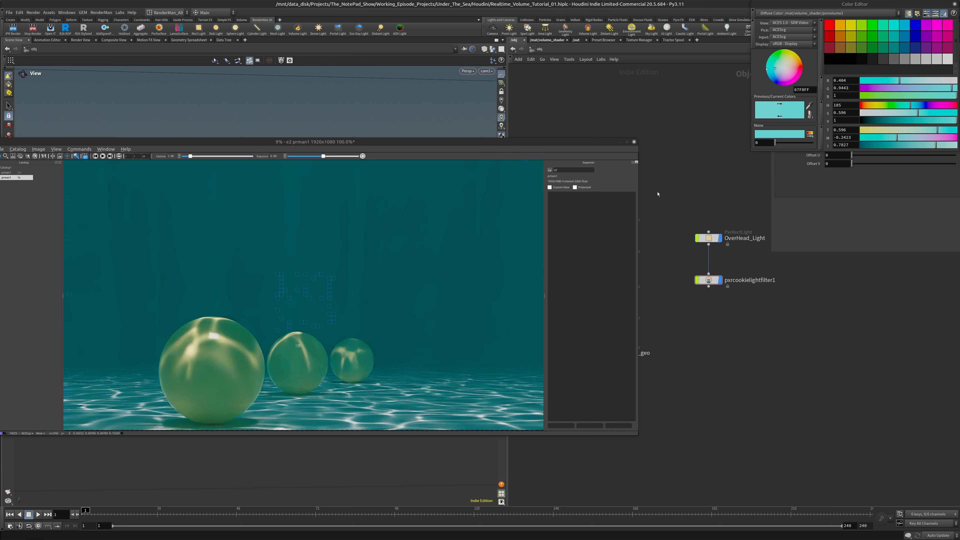
left_click(709, 237)
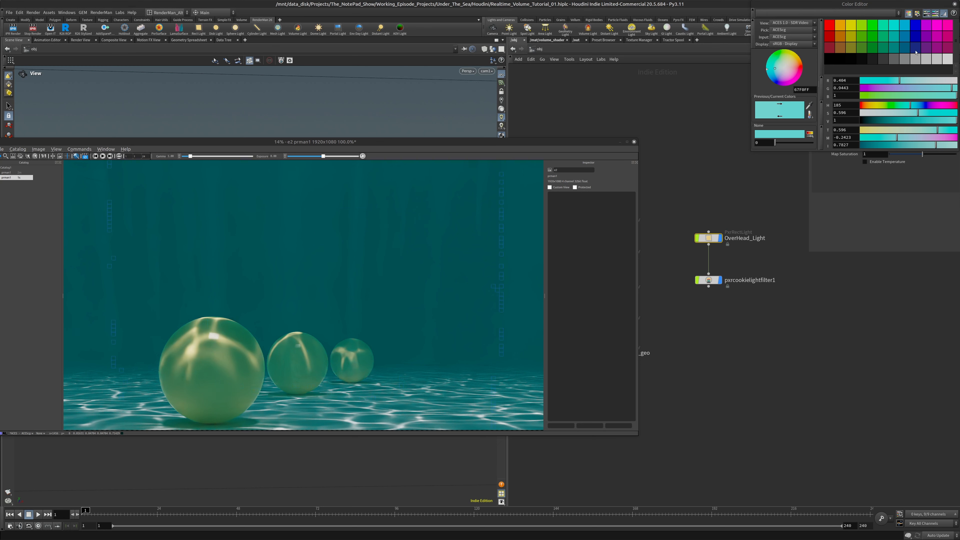
left_click(954, 5)
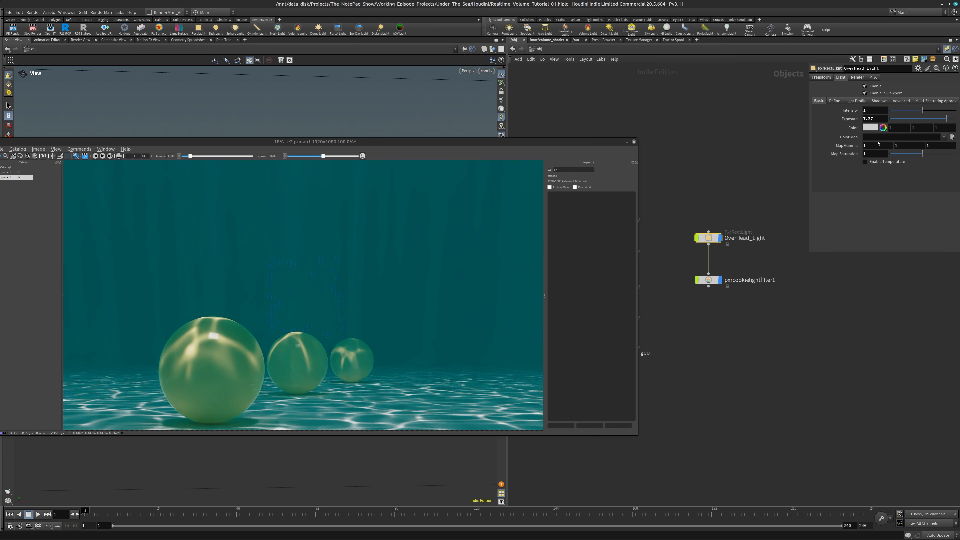
left_click(872, 166)
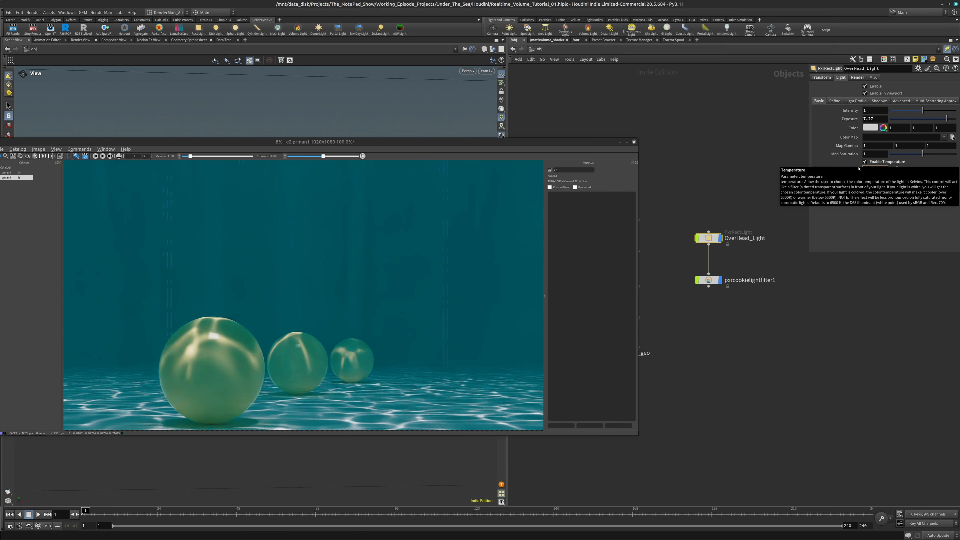
type("555")
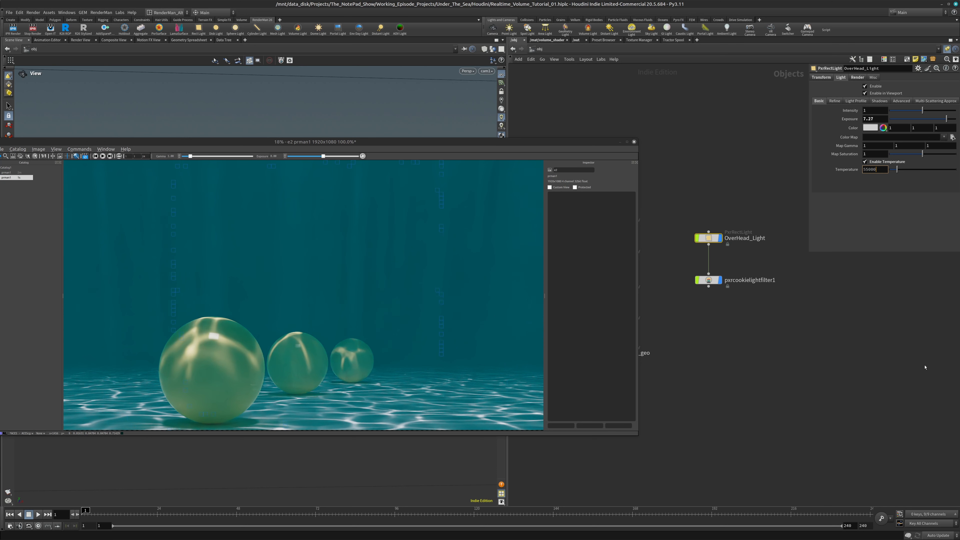
key("Tab")
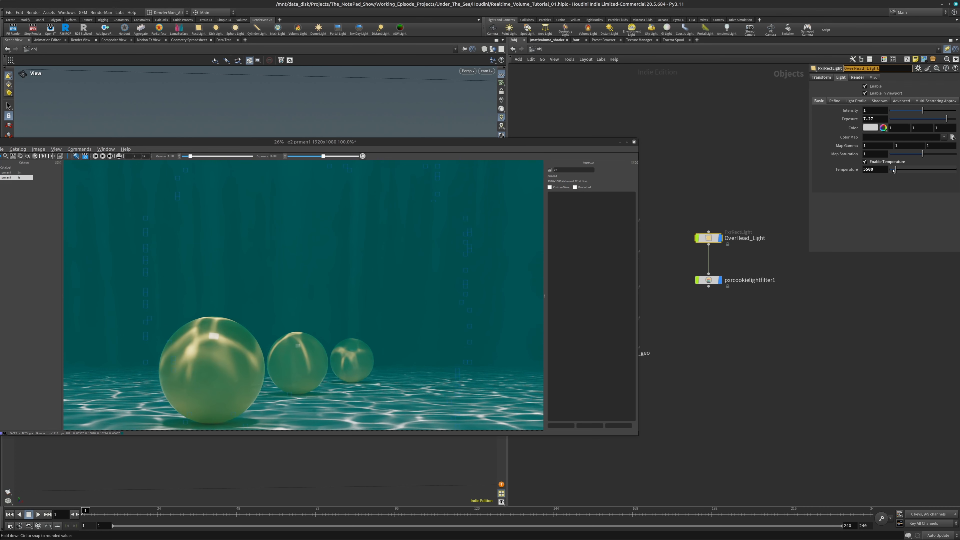
Try warmer and cooler temperatures on OverHead_Light, settle on 7125, and stop the interactive render
left_click_drag(893, 171, 893, 170)
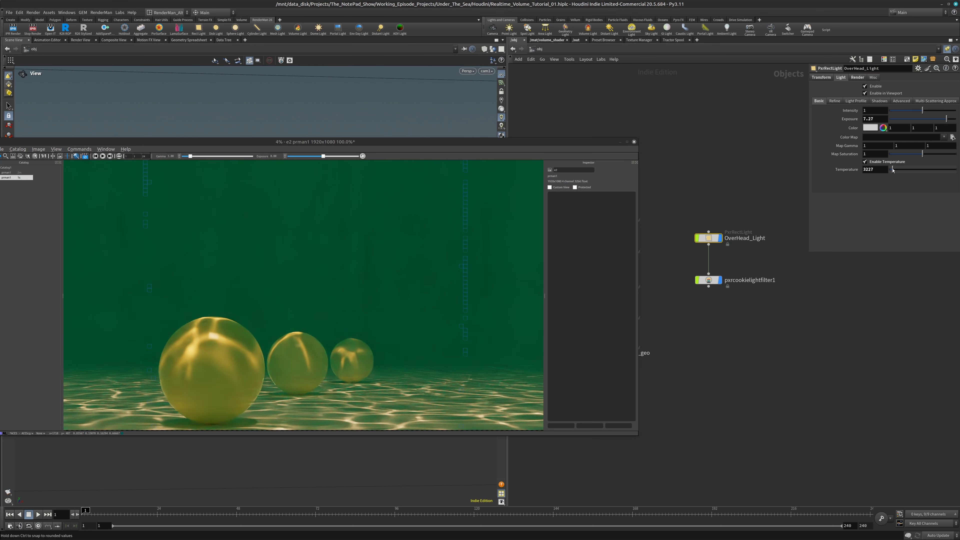
left_click_drag(893, 170, 930, 169)
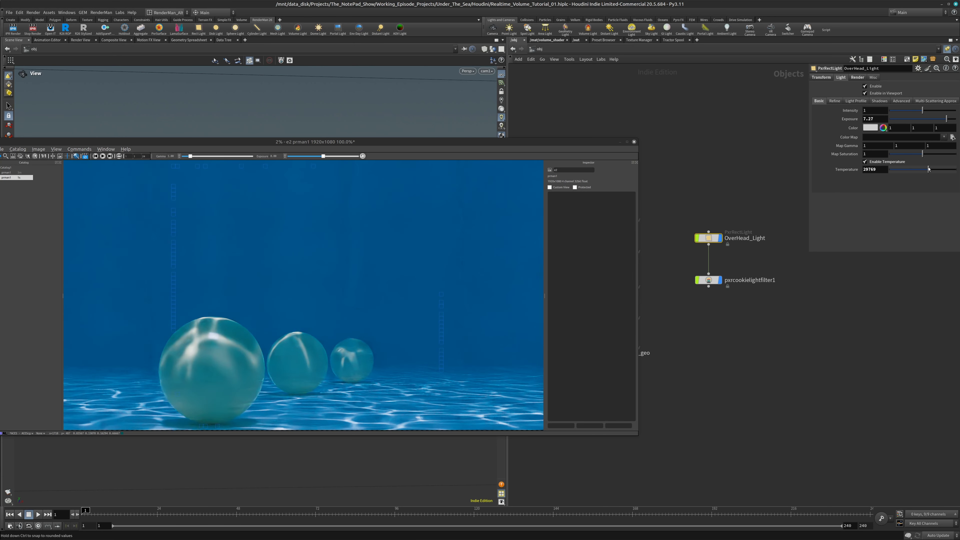
left_click_drag(929, 169, 899, 169)
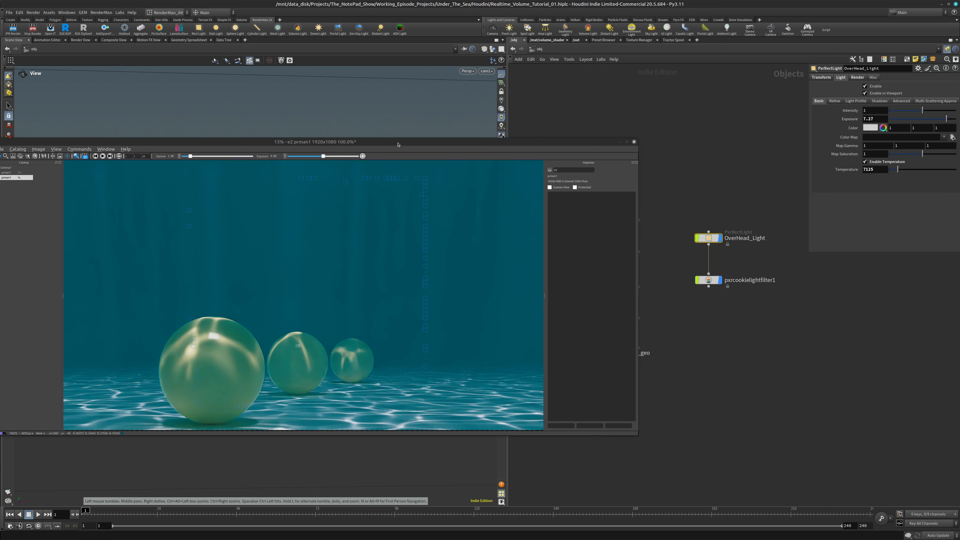
left_click_drag(397, 144, 435, 104)
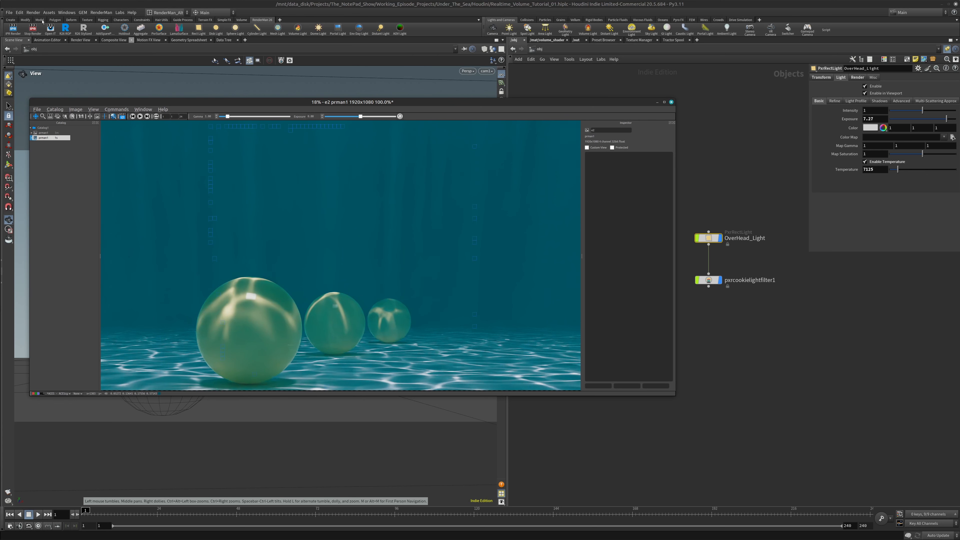
left_click(34, 28)
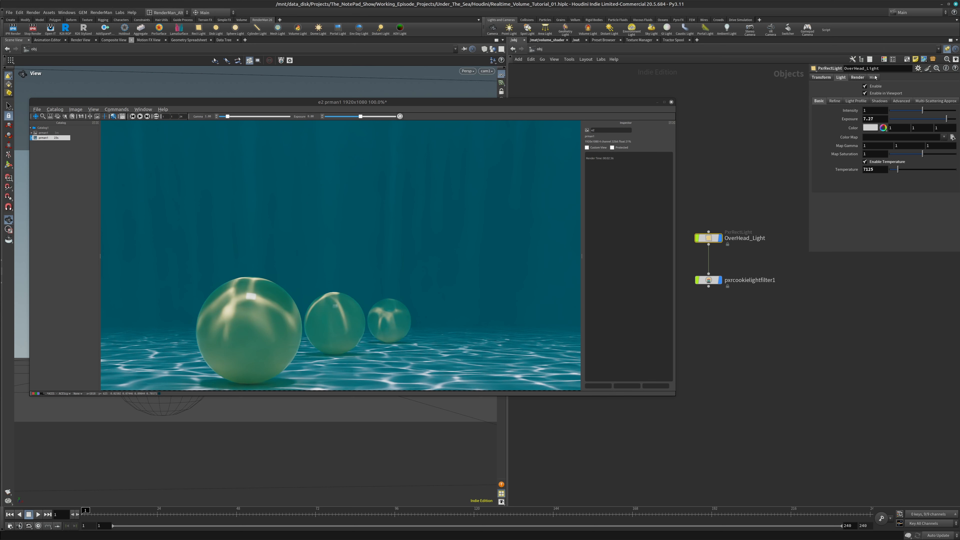
Check the light filter shader assigned in OverHead_Light's render shader settings
left_click(858, 78)
left_click(883, 94)
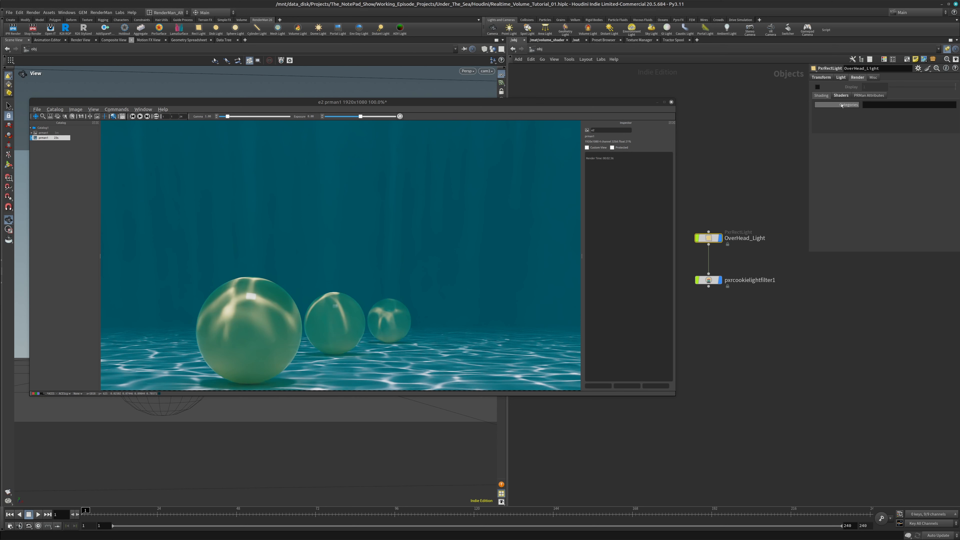
left_click(841, 95)
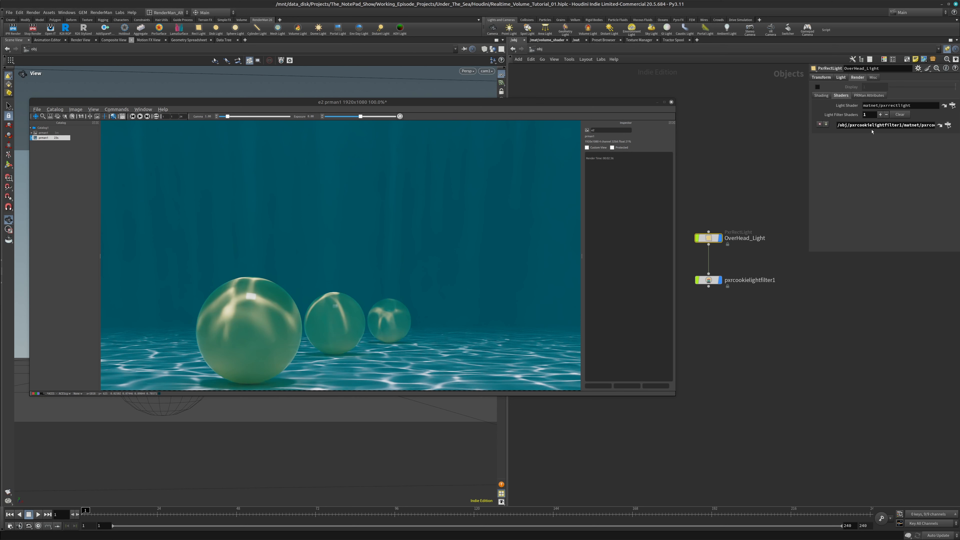
left_click(842, 78)
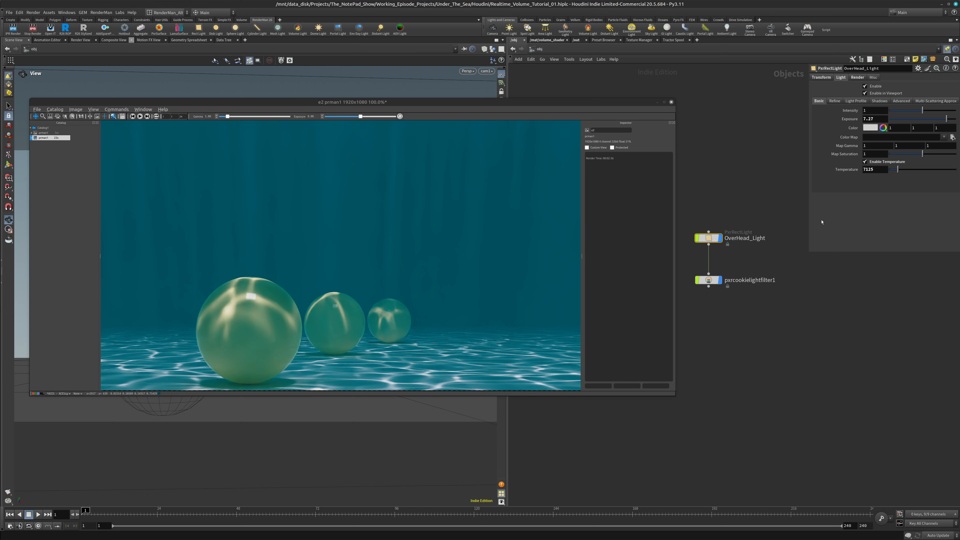
Reduce OverHead_Light's Specular Amount to 0.266 in its refine settings
left_click(902, 101)
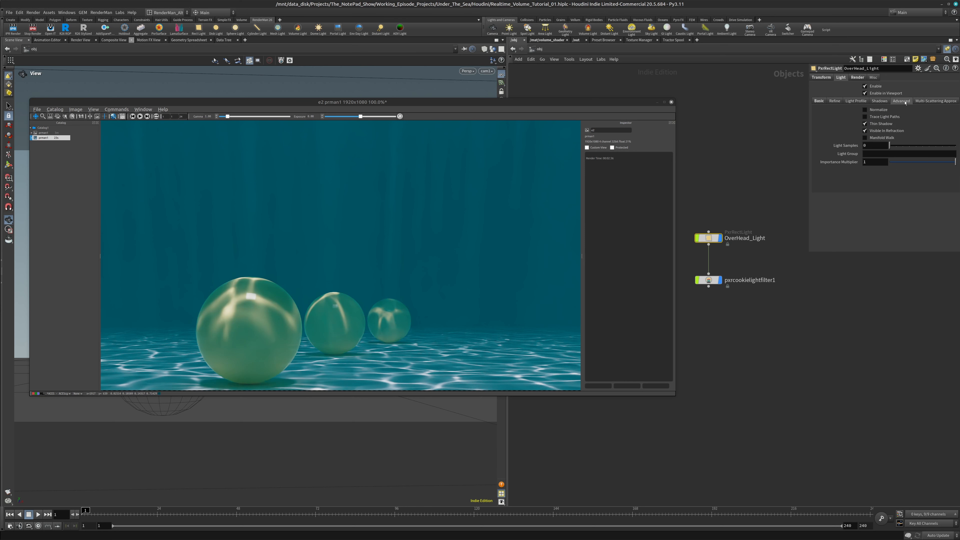
left_click(835, 101)
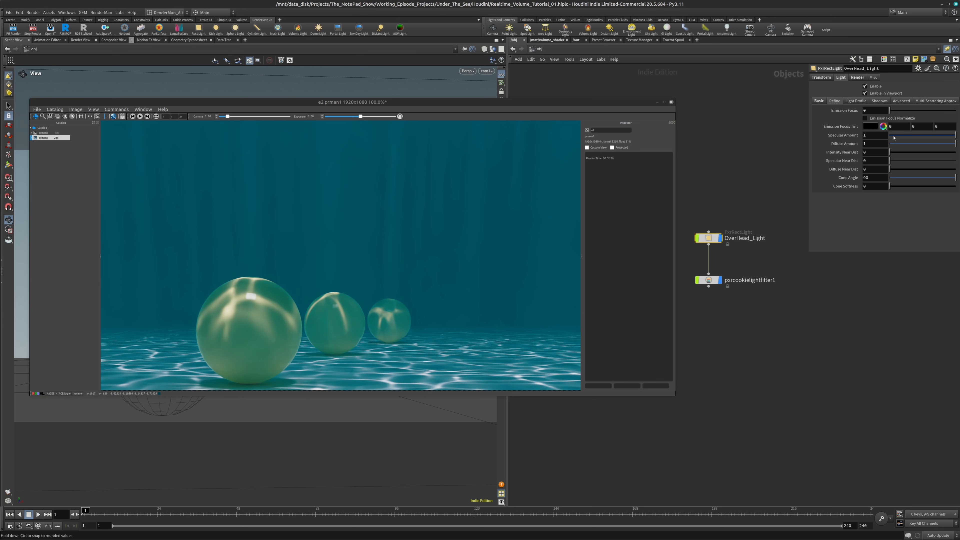
left_click_drag(894, 138, 889, 136)
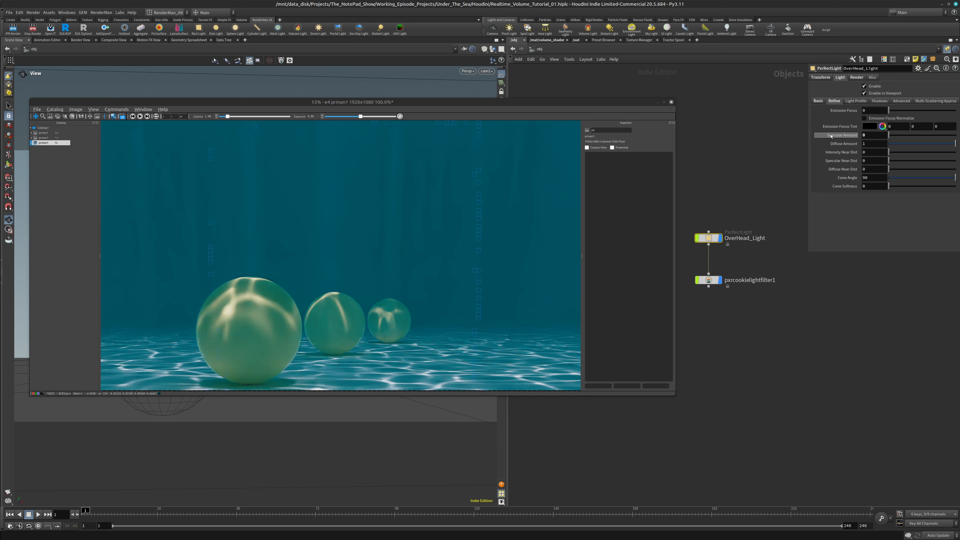
mouse_move(899, 137)
left_mouse_down()
mouse_move(953, 136)
mouse_move(907, 136)
left_mouse_up()
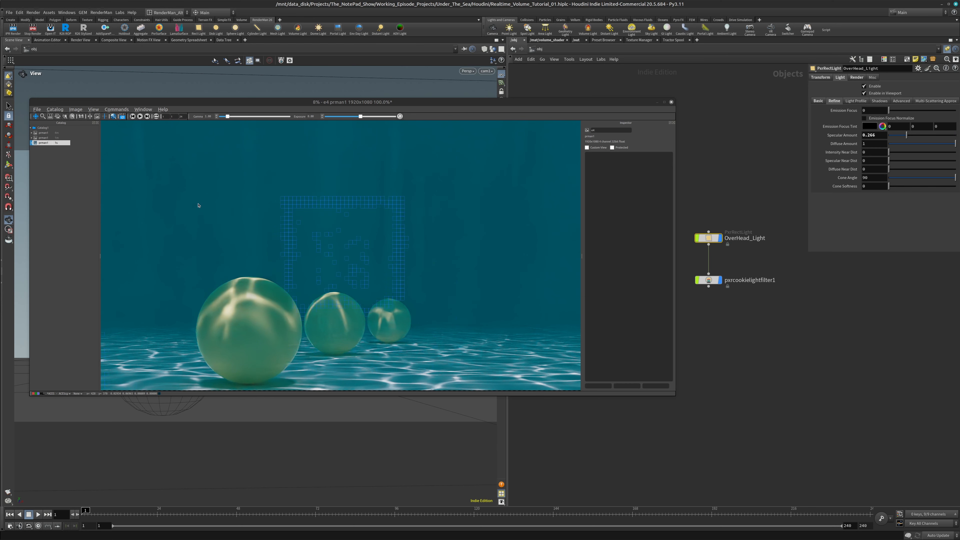
Stop the interactive render and close the render viewer
left_click(31, 30)
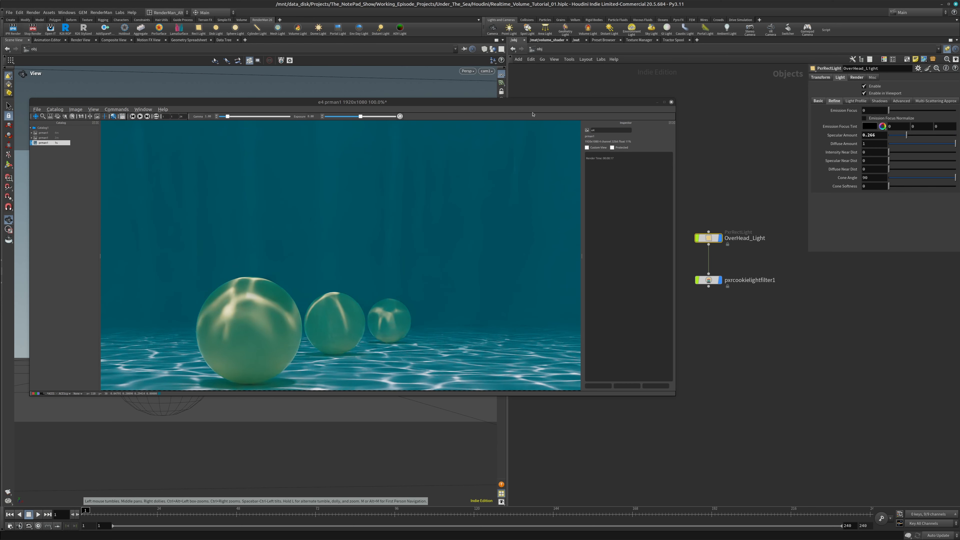
left_click(671, 102)
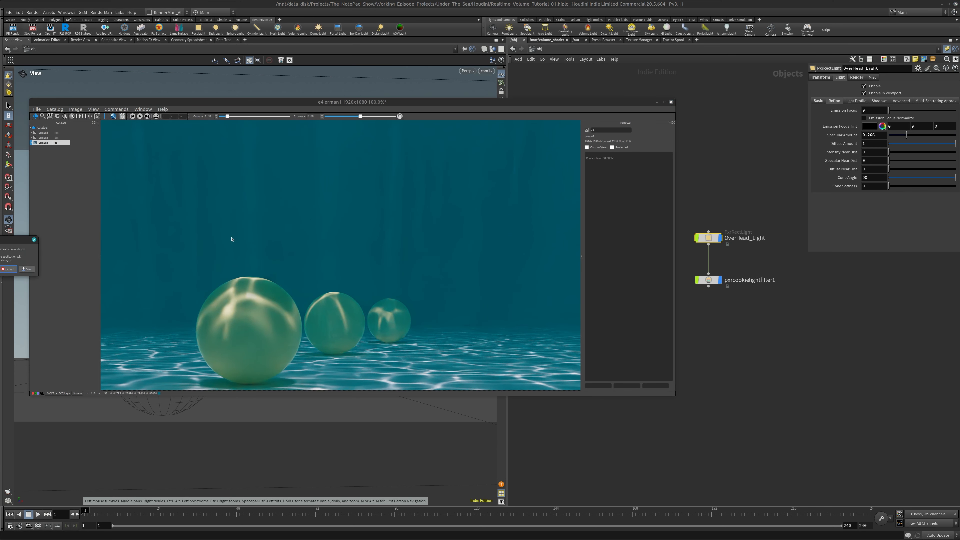
left_click(8, 269)
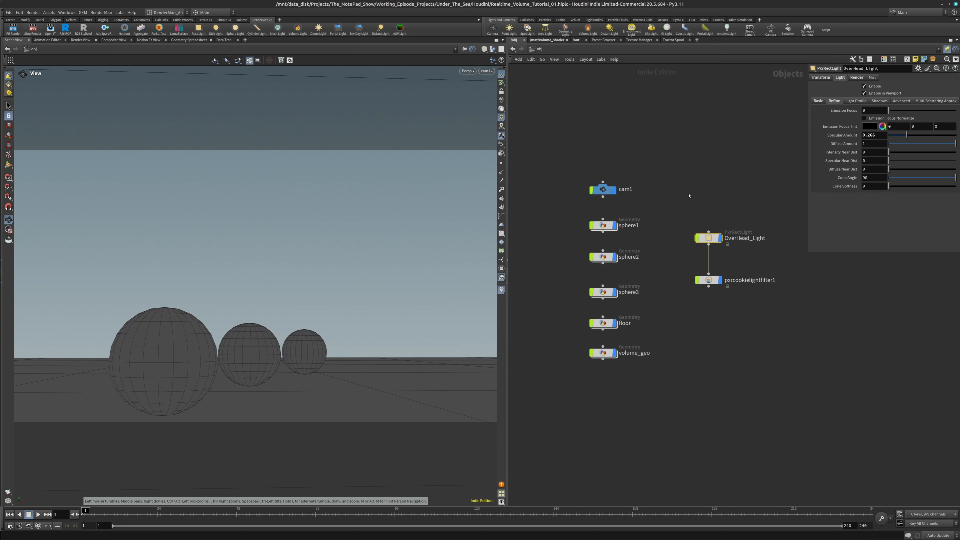
Look over the volume_geo node network and the texture mapping settings of pxrcookielightfilter1
double_click(609, 355)
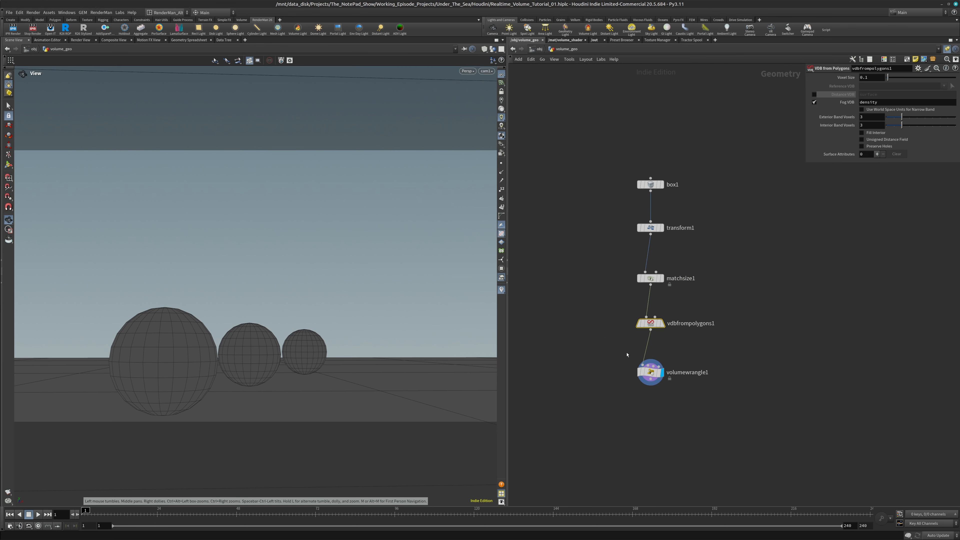
key("u")
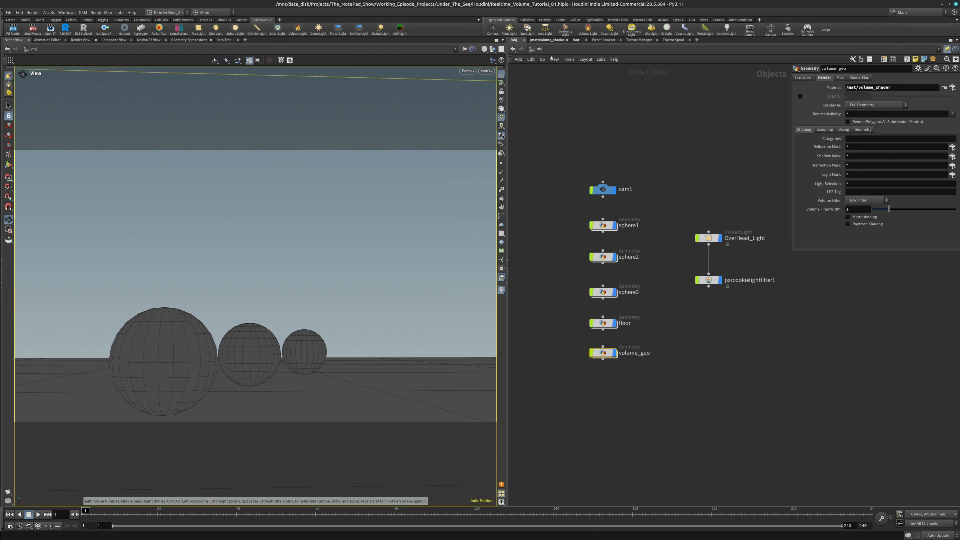
left_click(729, 283)
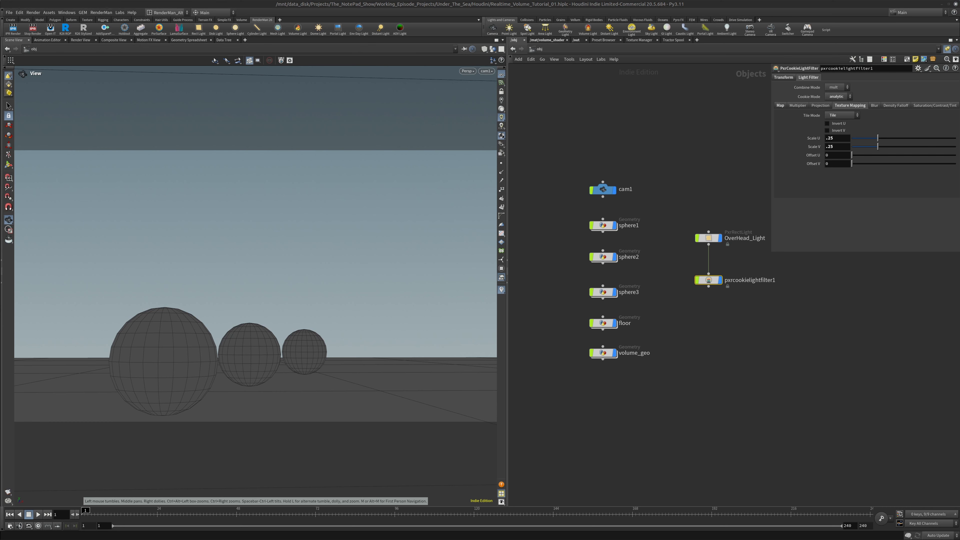
Consult RenderMan's Light Filters documentation in the browser and review OverHead_Light's basic light settings
left_click_drag(0, 27, 573, 5)
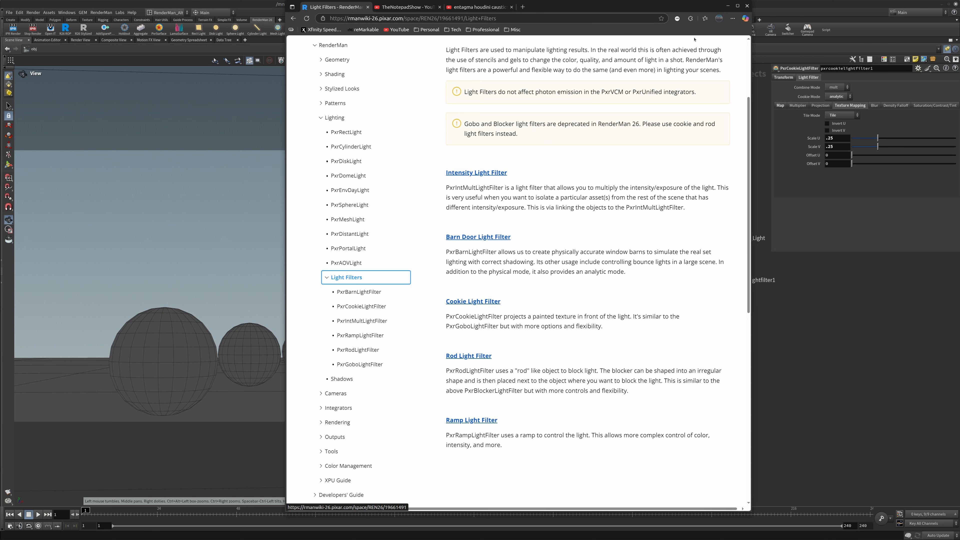
left_click_drag(698, 10, 0, 10)
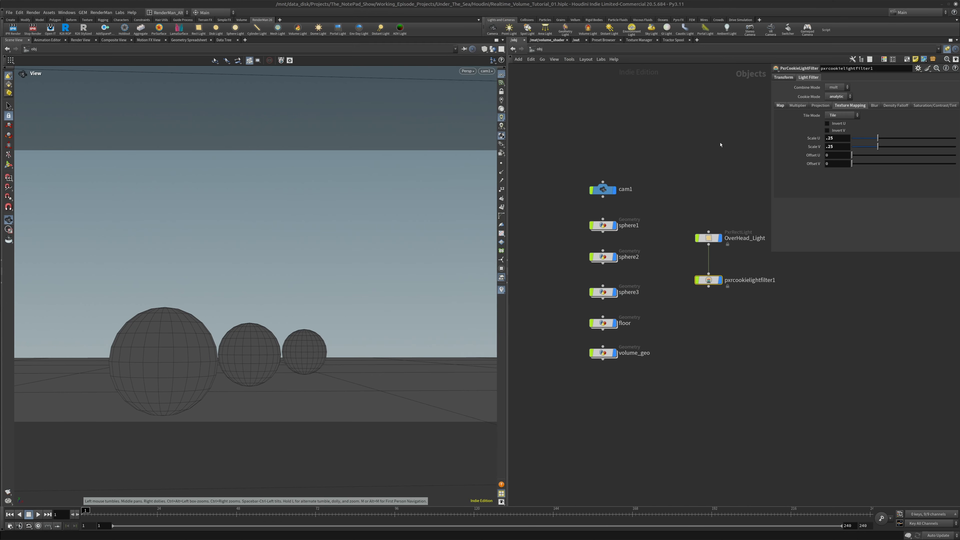
left_click(708, 238)
left_click(821, 101)
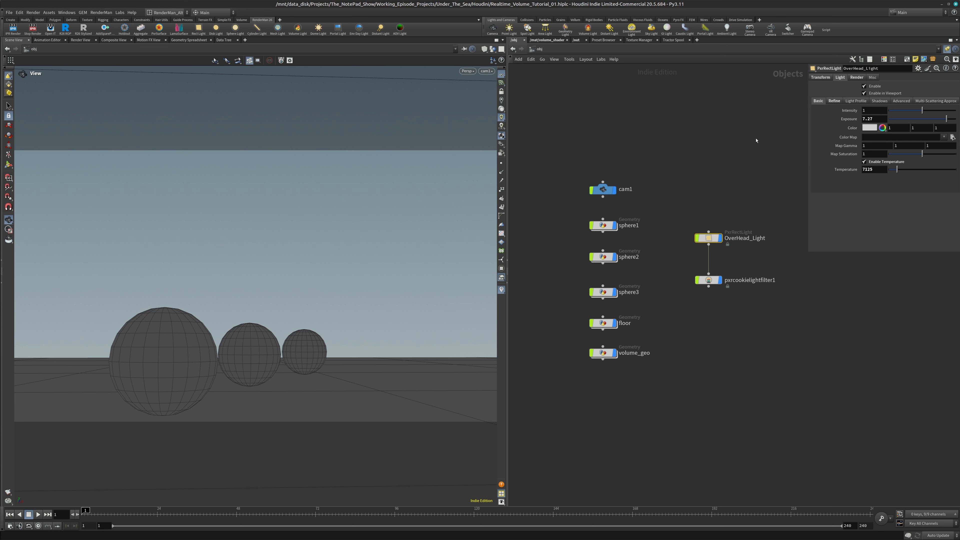
Open the recent scene Under_the_Sea_Tutorial.hiplc, discarding the changes to the current scene
left_click(8, 12)
mouse_move(41, 35)
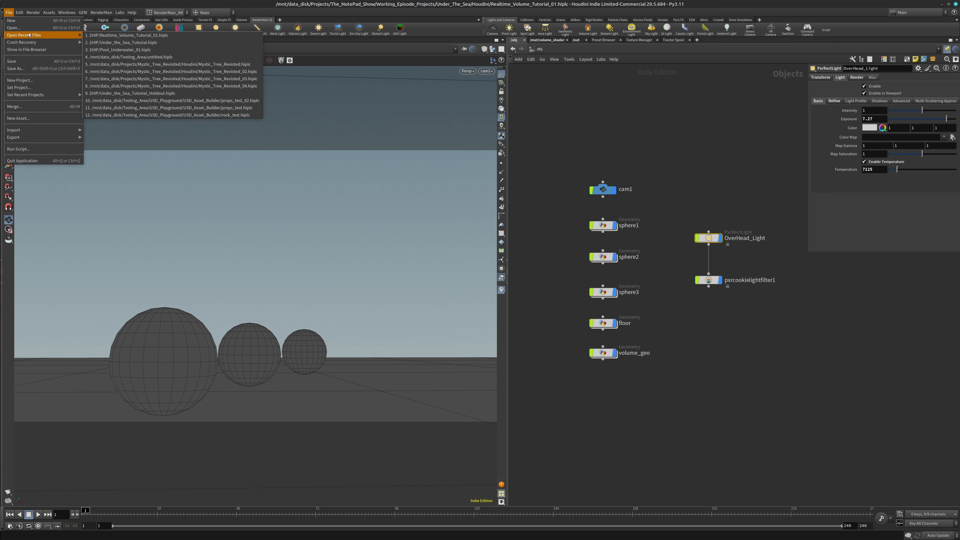
left_click(153, 44)
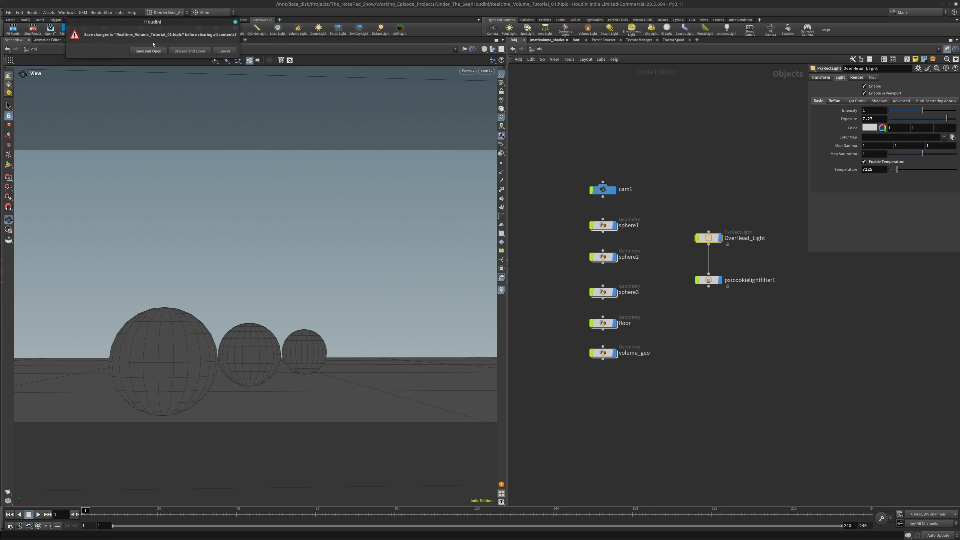
left_click(189, 51)
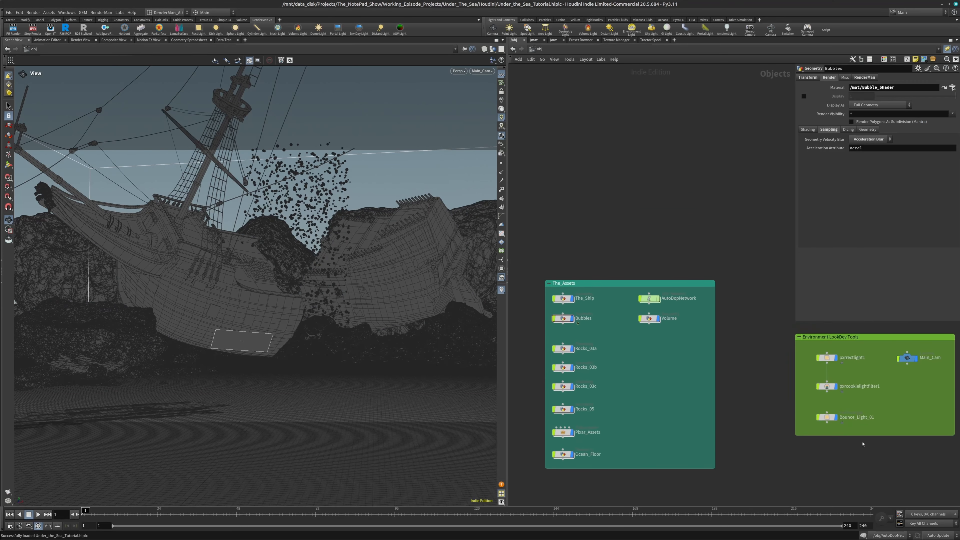
Examine the shipwreck scene's pxrcookielightfilter1, checking its projection, texture mapping and full caustics map path
left_click(834, 389)
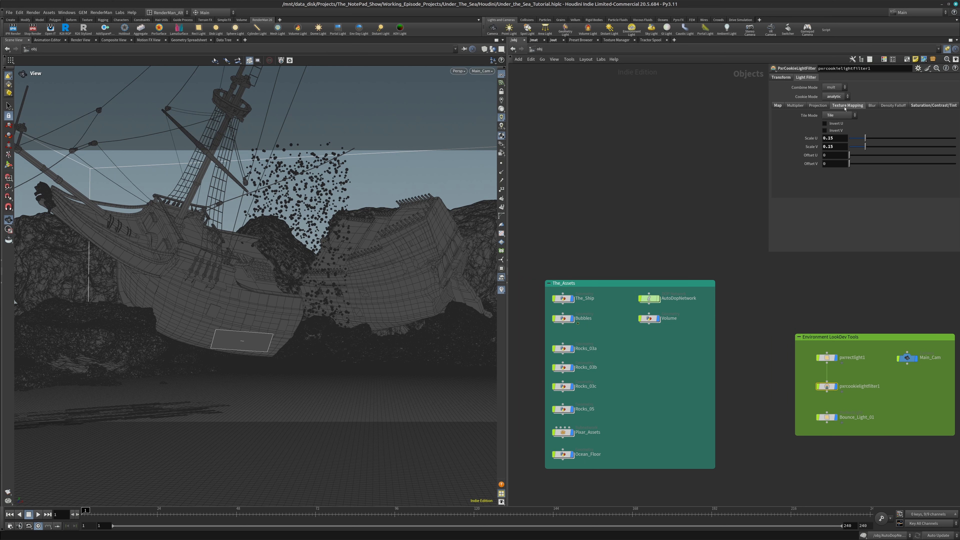
left_click(814, 106)
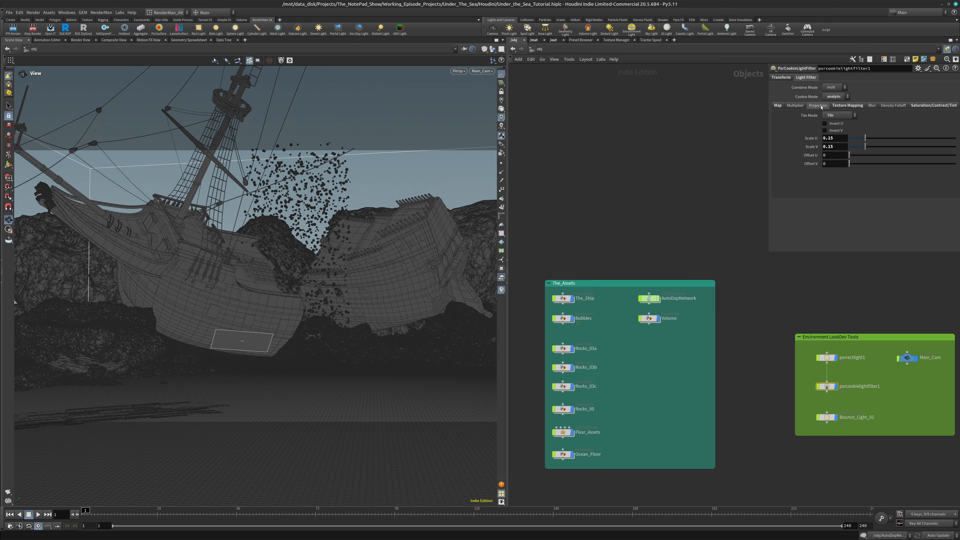
left_click(866, 106)
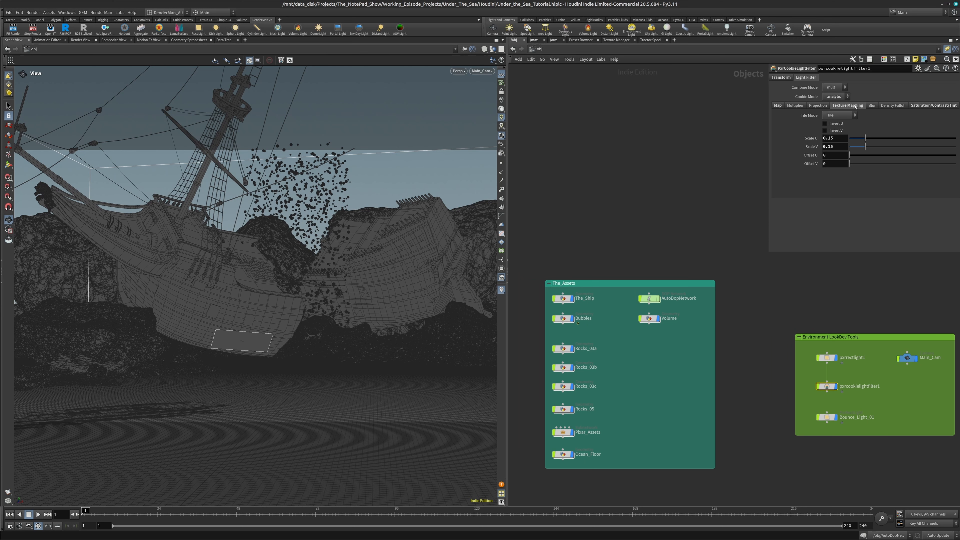
left_click(781, 106)
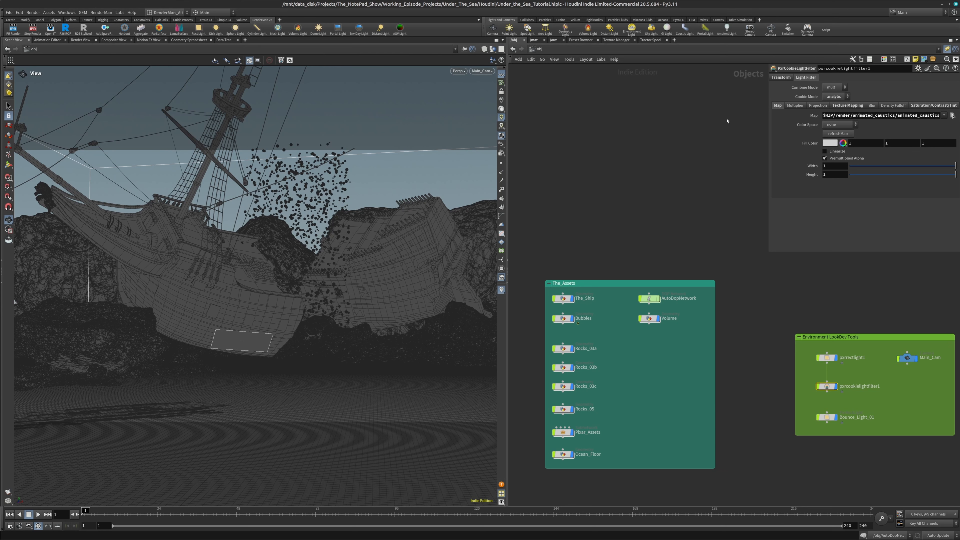
left_click_drag(768, 116, 613, 117)
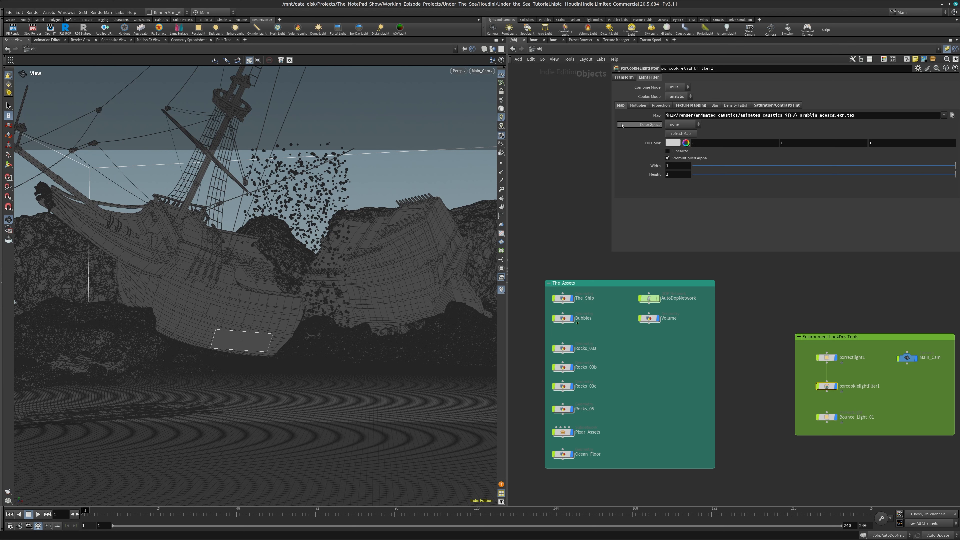
left_click_drag(610, 120, 751, 115)
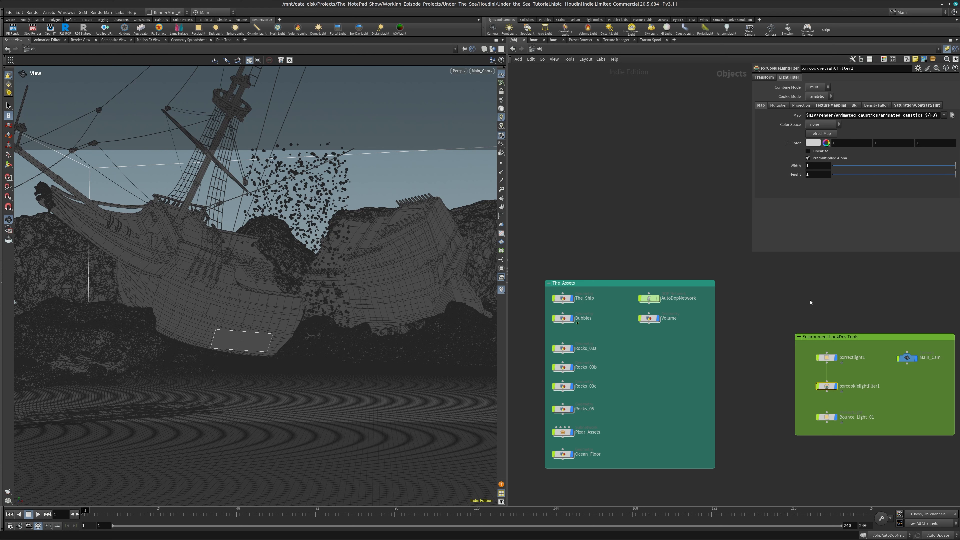
middle_click_drag(811, 299, 827, 292)
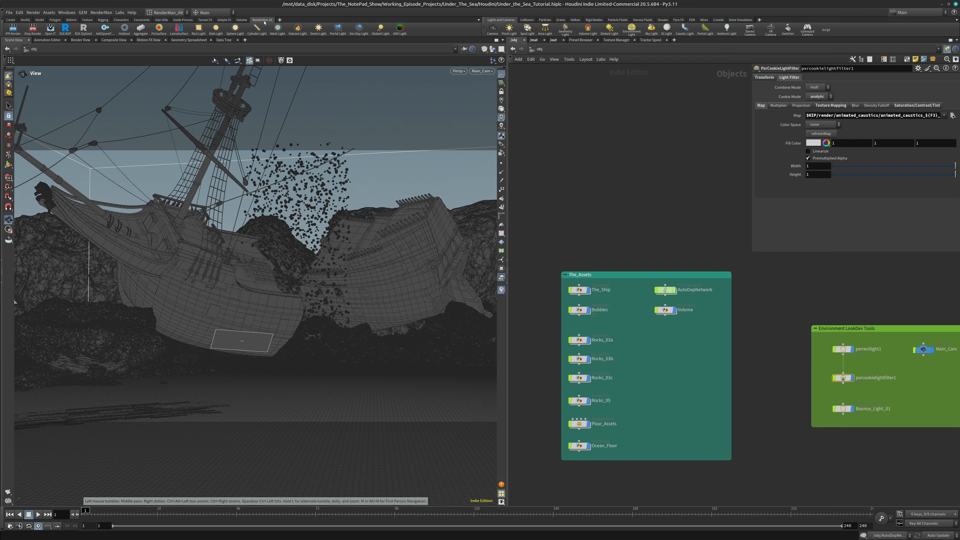
Render the shipwreck scene interactively from Main_Cam and reset pxrvolume1's Diffuse Color inside Volume_Shader to its default white
mouse_move(273, 539)
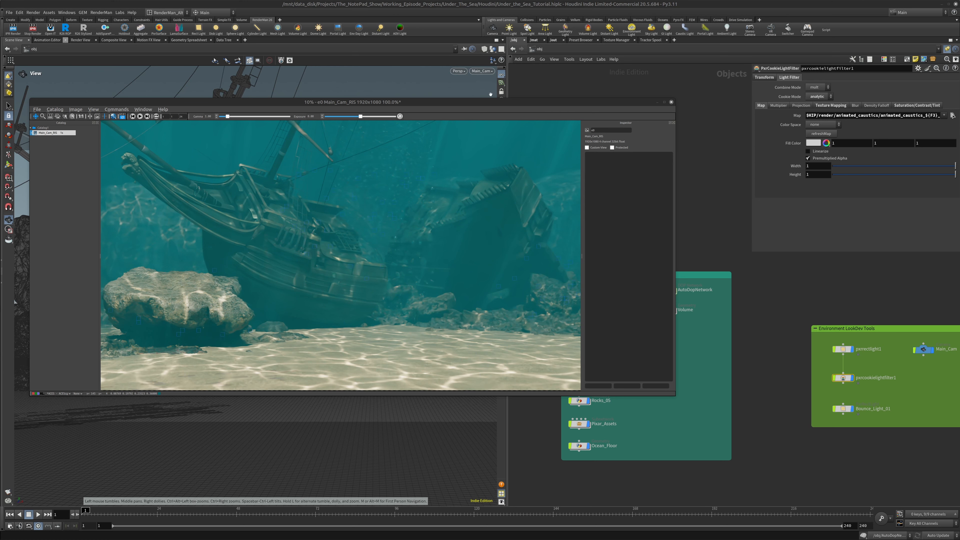
left_click(534, 39)
middle_click_drag(758, 248, 782, 322)
double_click(688, 435)
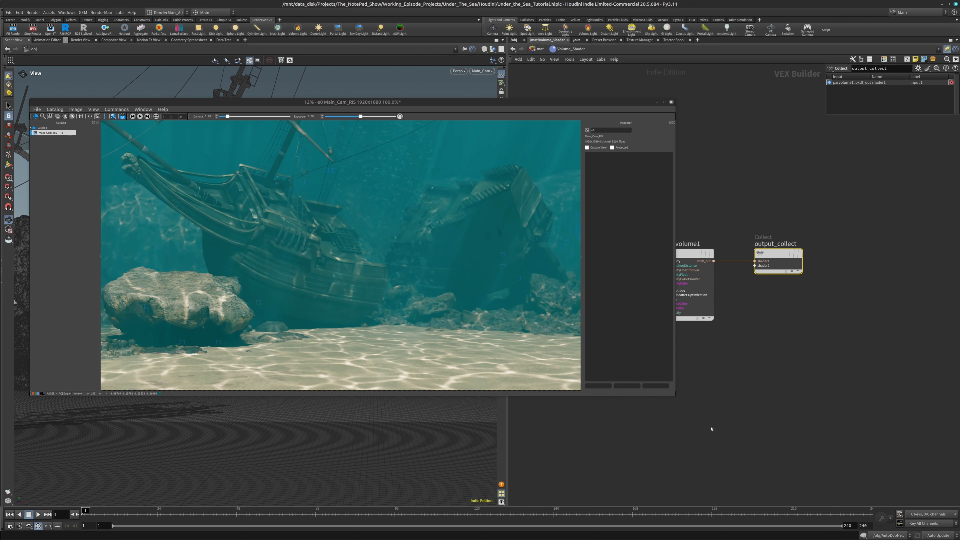
left_click(703, 253)
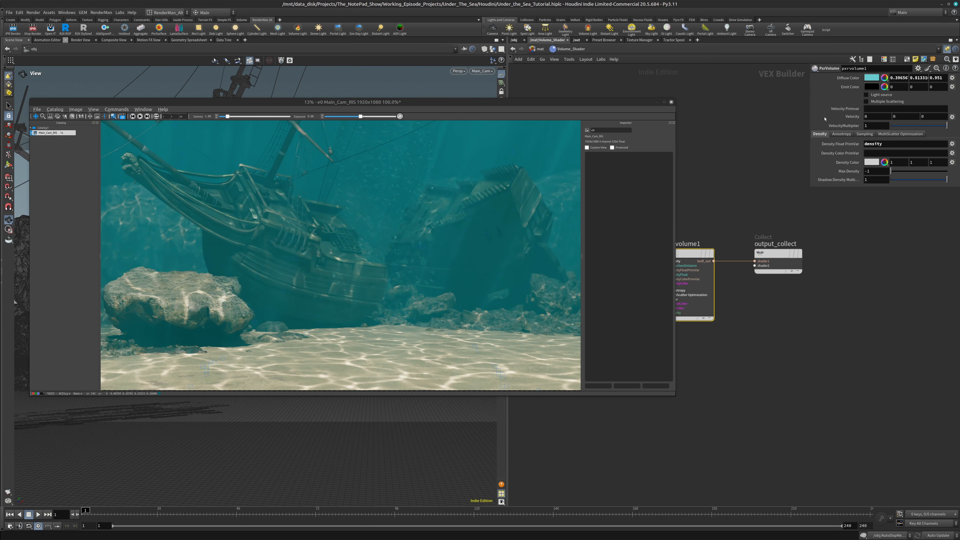
right_click(870, 78)
left_click(883, 106)
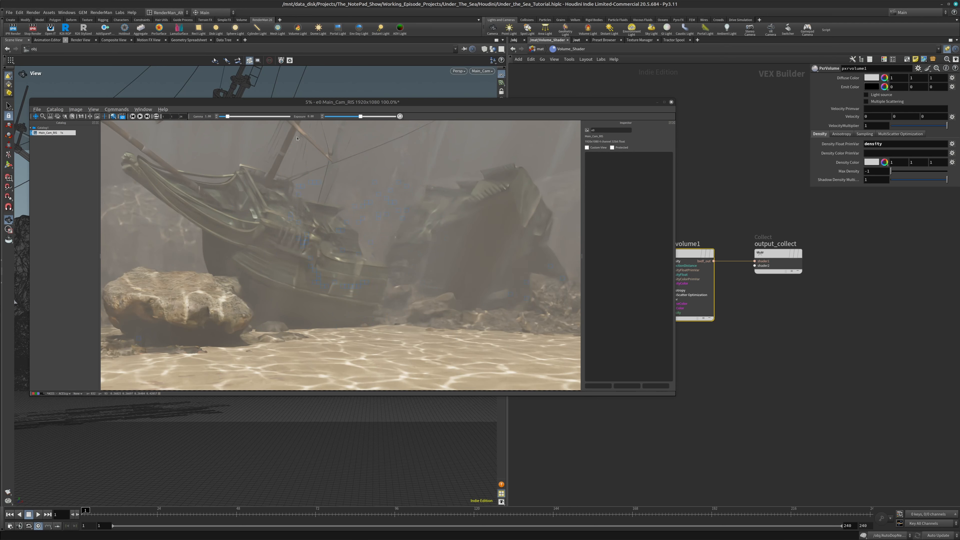
Stop the interactive render, close the render viewer and return to the object-level network
left_click(34, 32)
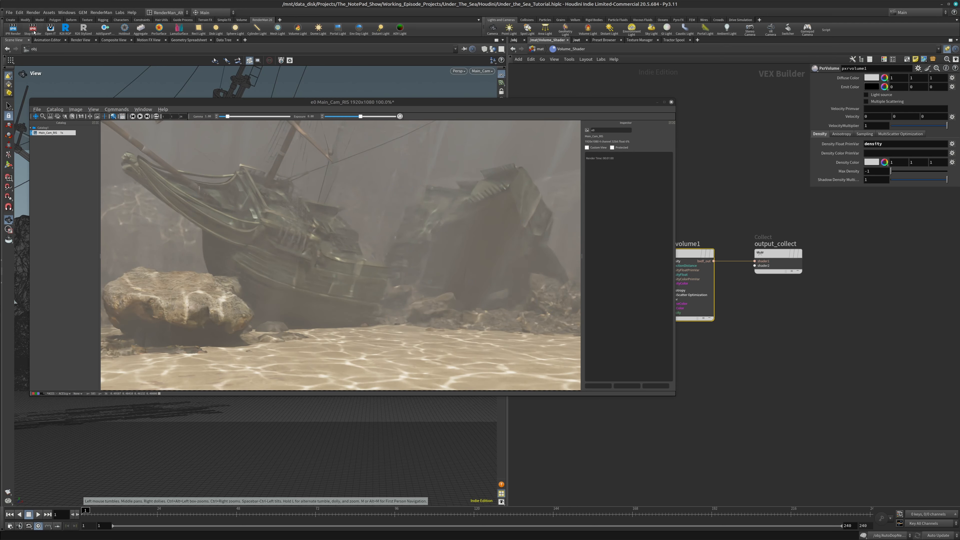
left_click(671, 102)
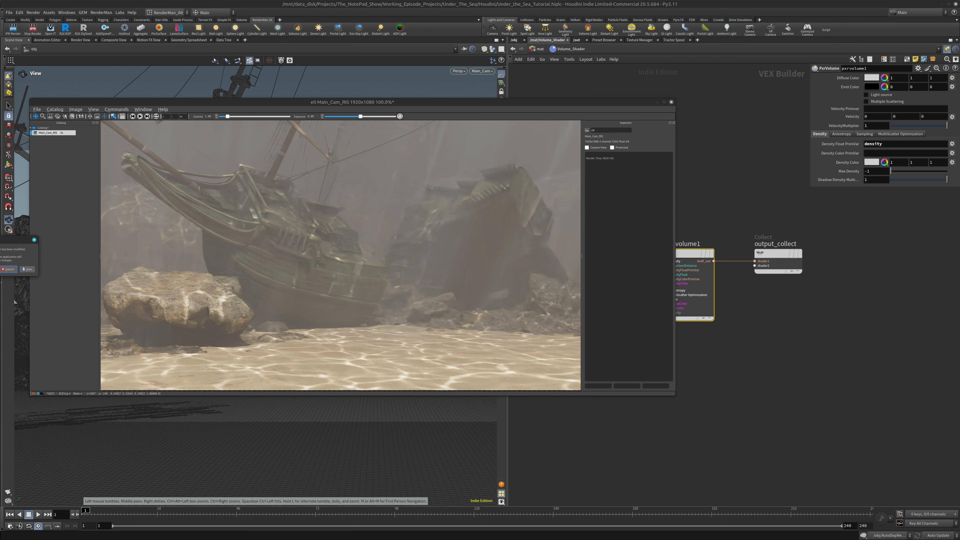
left_click(0, 270)
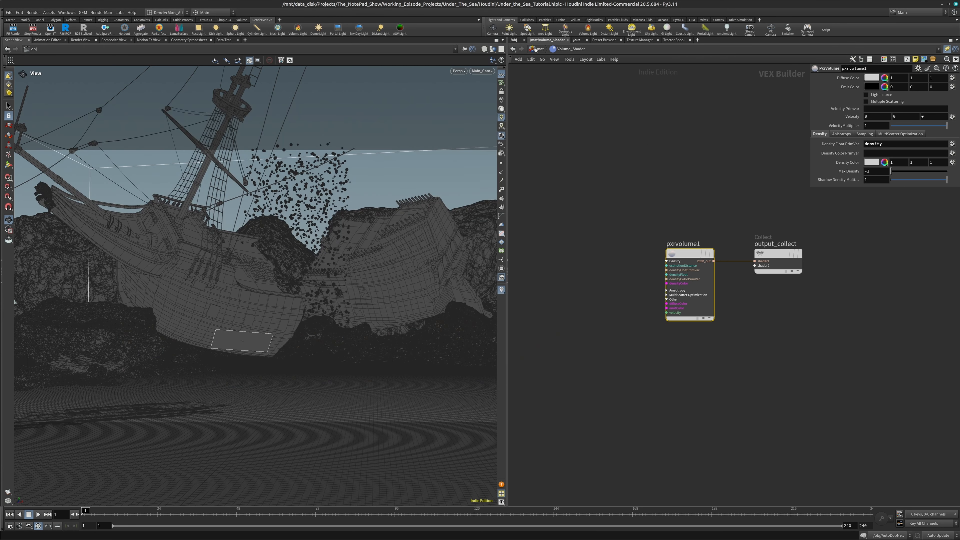
left_click(535, 49)
left_click(514, 40)
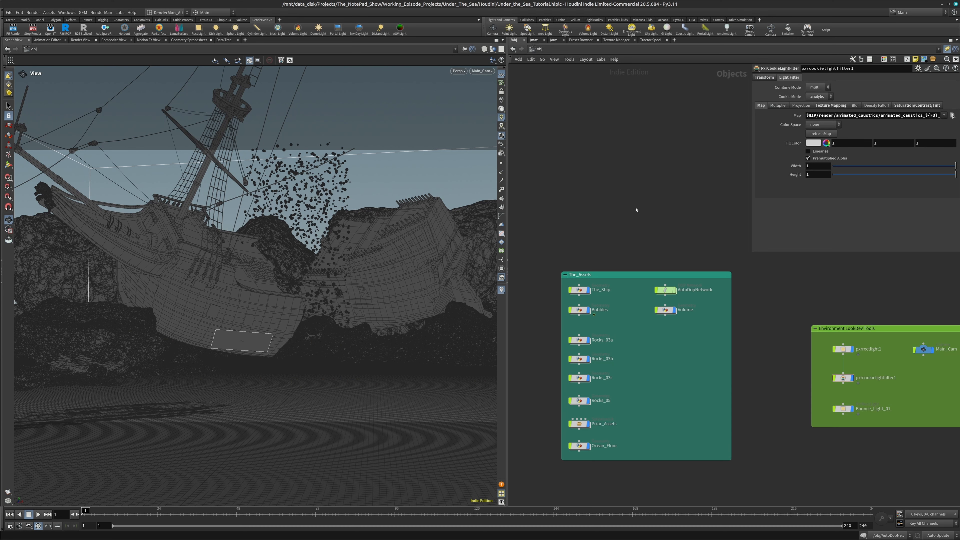
Enable Holdout in the RenderMan trace attributes for The_Ship, Bubbles, all Rocks nodes, Pixar_Assets and Ocean_Floor together, leaving Volume out
scroll(834, 302, "down", 2)
middle_click_drag(833, 302, 779, 275)
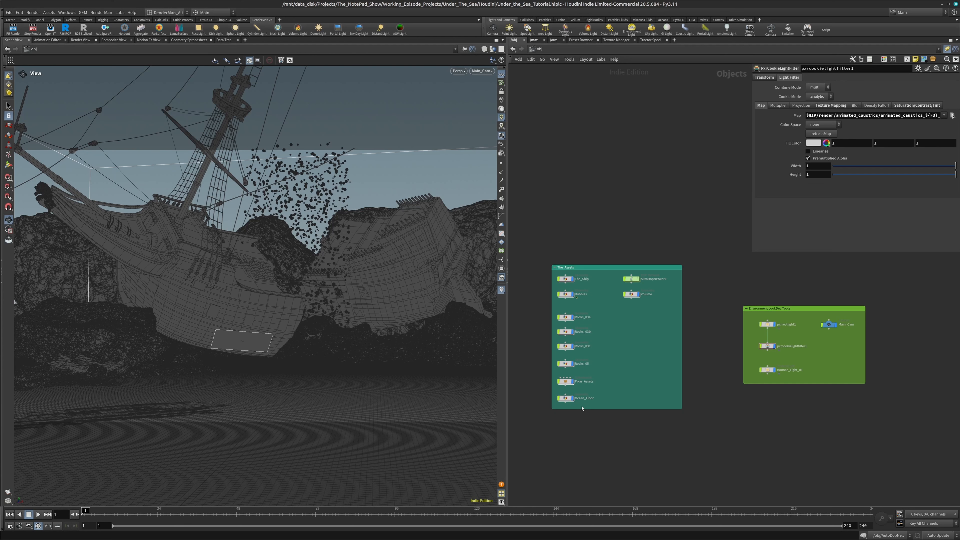
left_click_drag(587, 407, 558, 277)
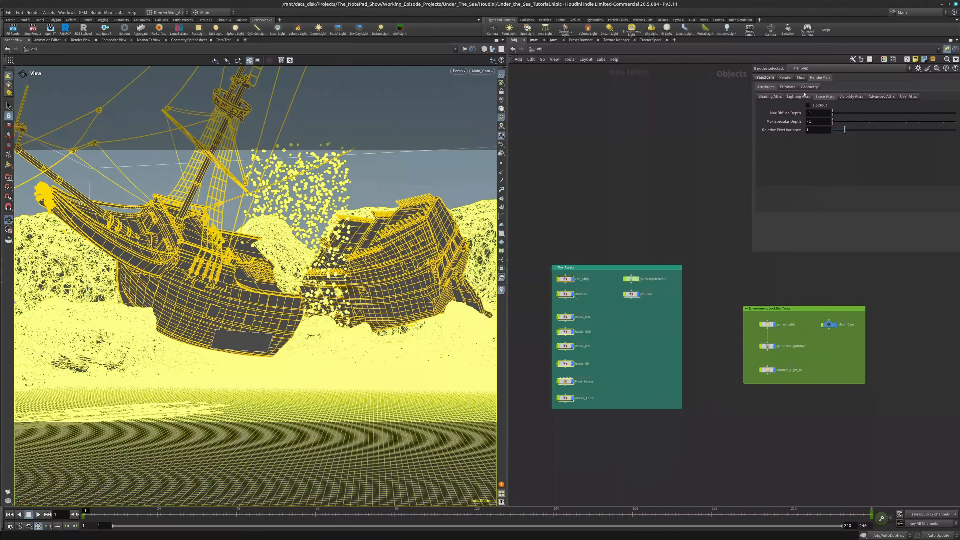
left_click(821, 106)
left_click(615, 353)
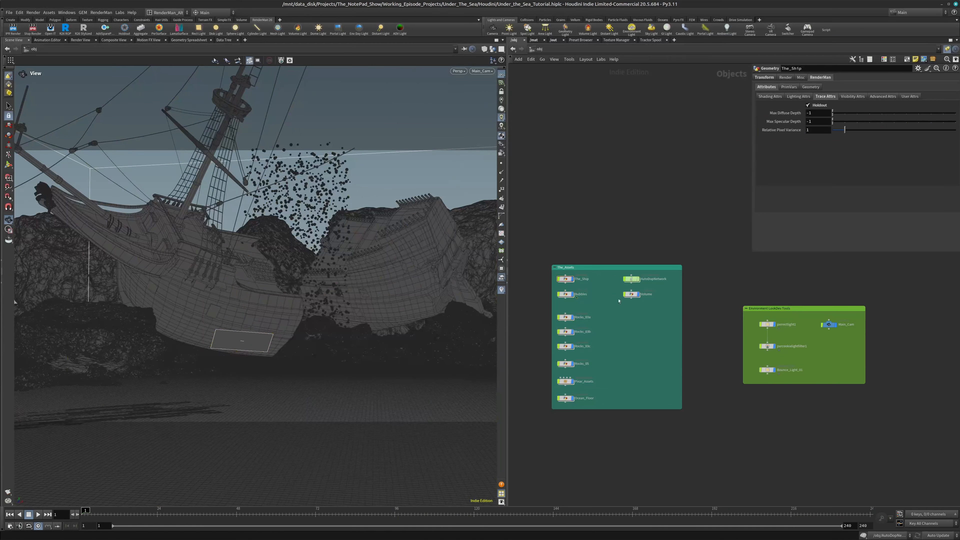
Check the Holdout setting on The_Ship, Bubbles, Rocks_03a, the Planks and Cabinet inside Pixar_Assets, and Ocean_Floor
left_click(567, 279)
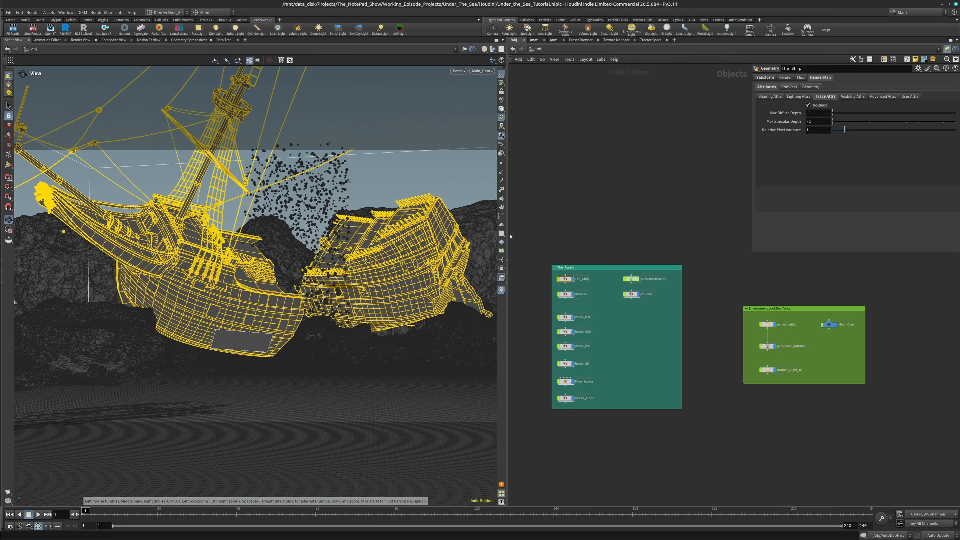
left_click(567, 295)
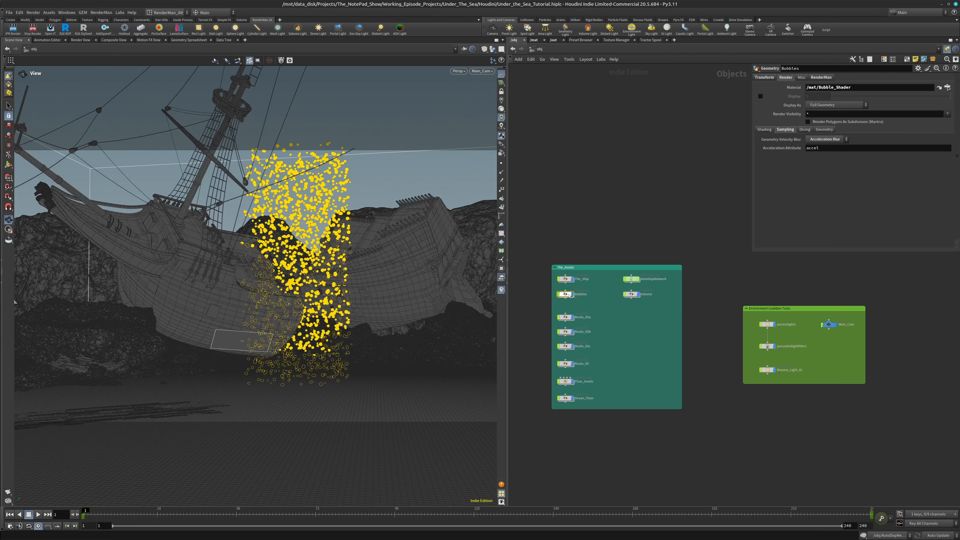
left_click(566, 317)
double_click(566, 382)
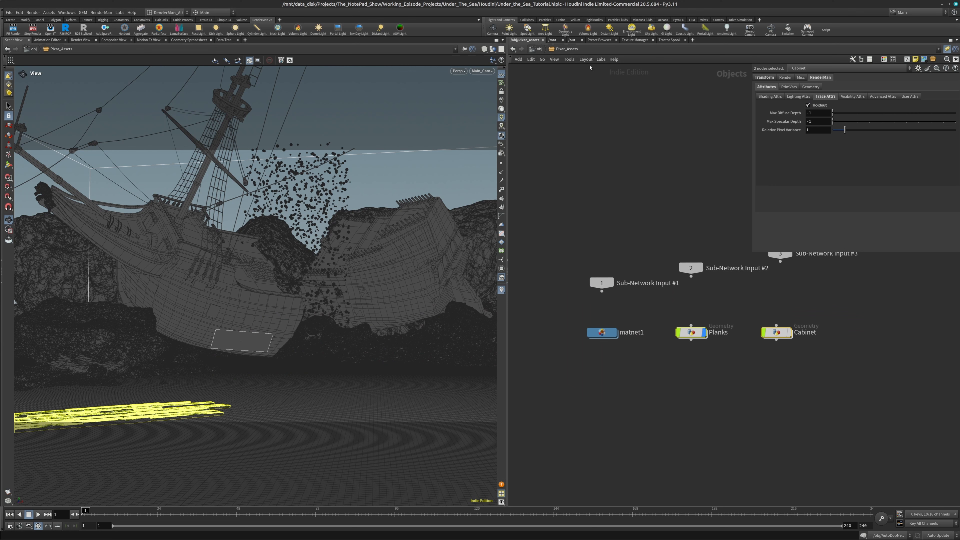
left_click(538, 50)
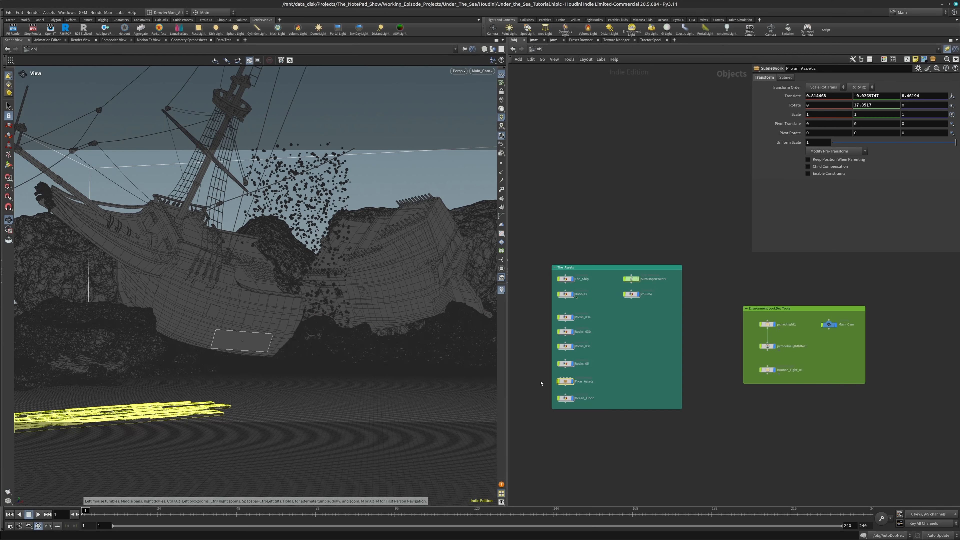
left_click(564, 398)
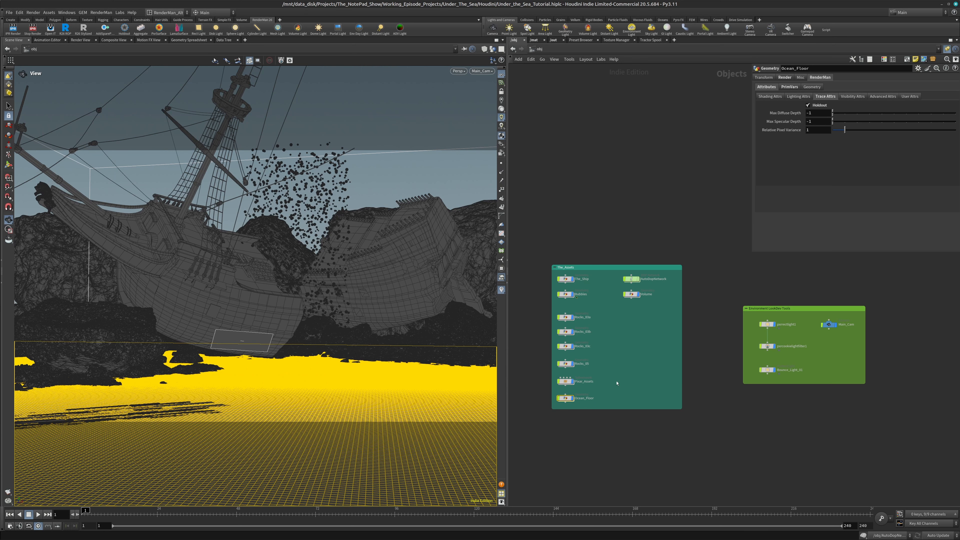
Select Volume and render the held-out shipwreck scene interactively, stopping the render and closing the viewer without saving
mouse_move(636, 295)
left_click(636, 296)
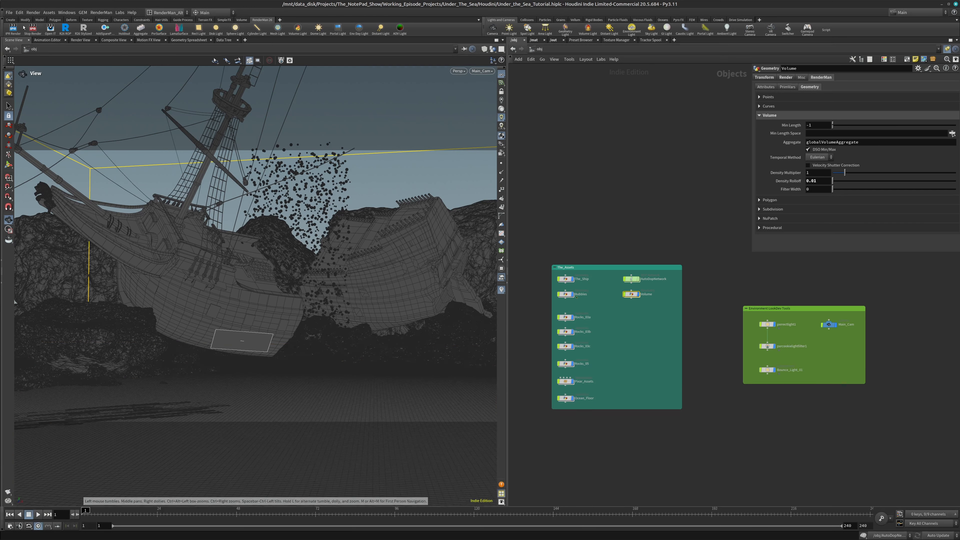
left_click(16, 32)
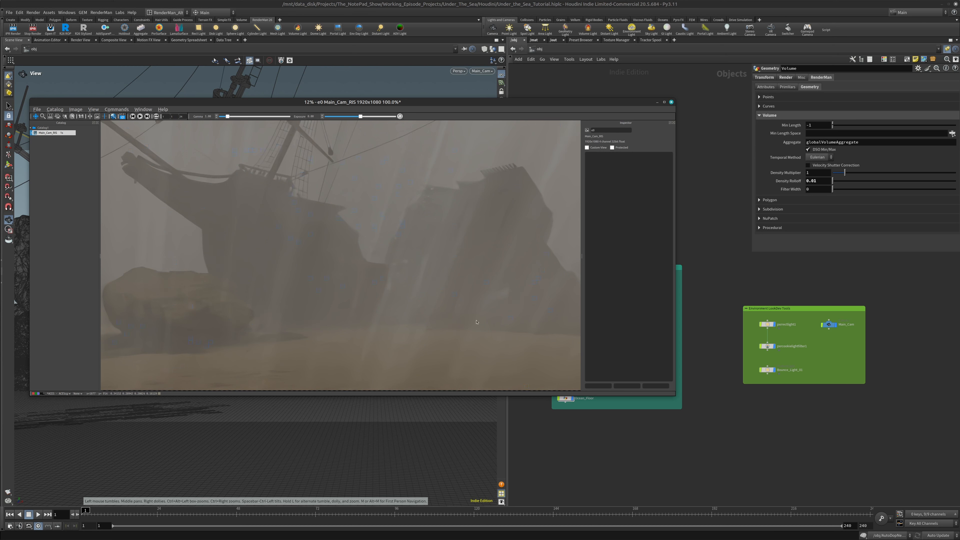
left_click(33, 30)
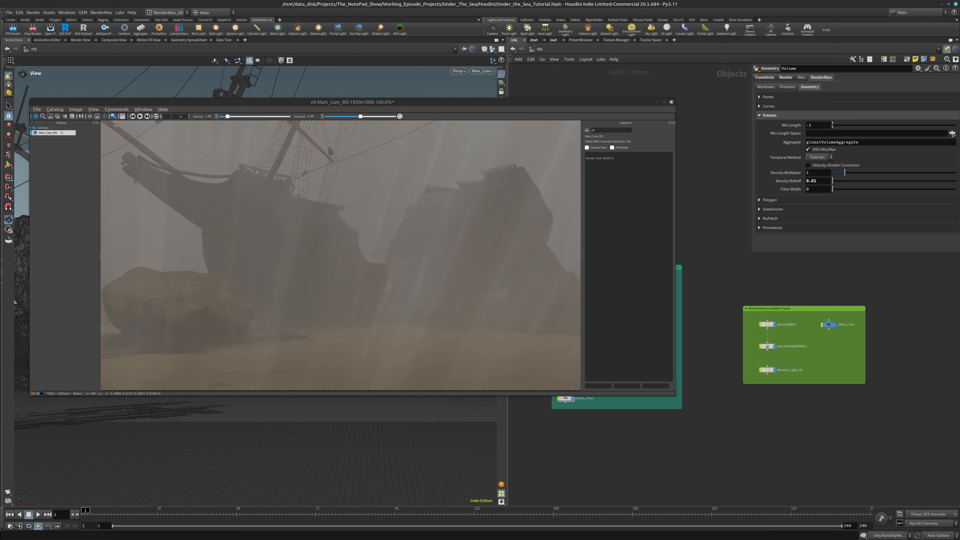
left_click(672, 103)
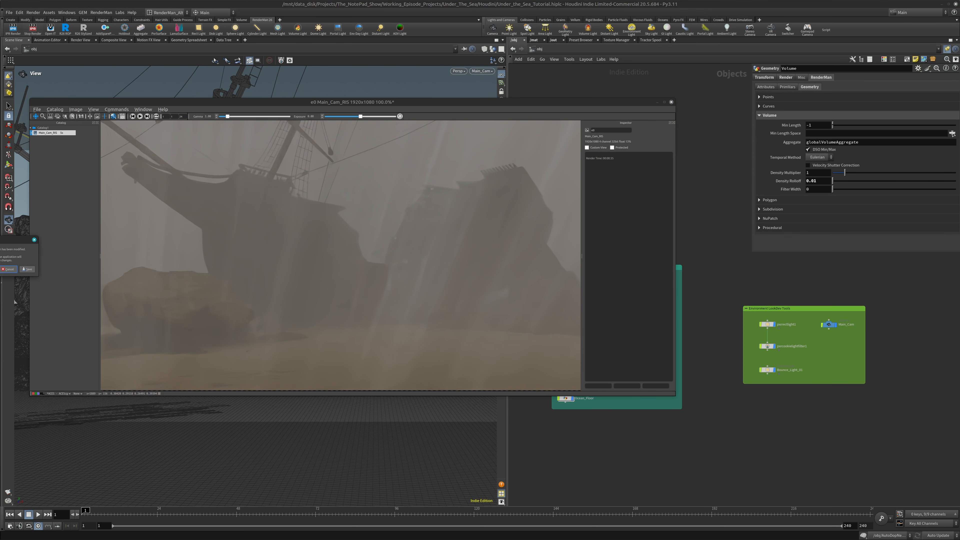
left_click(9, 269)
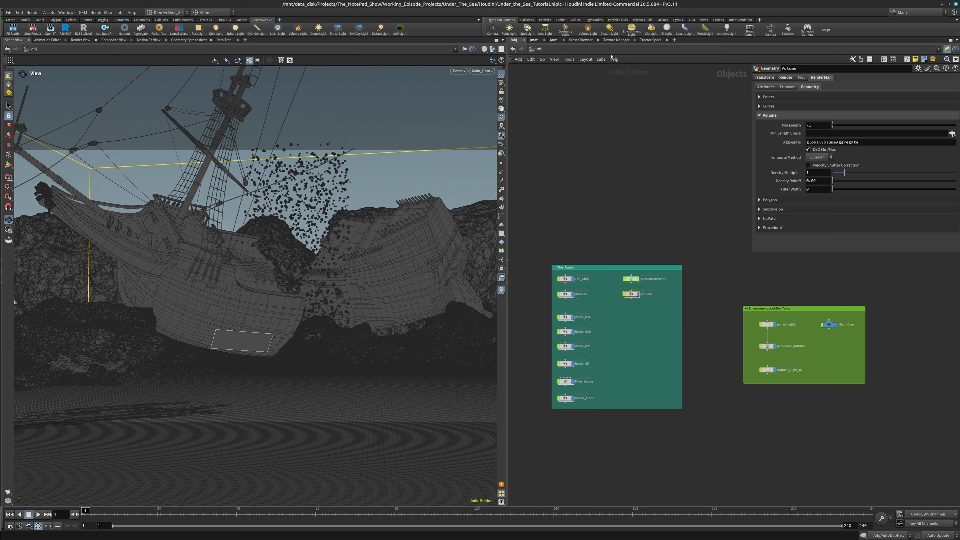
Set Main_Cam_RIS's image output to $HIP/render/Under_the_Sea_Holdout_$F3.exr in the render outputs network
left_click(555, 40)
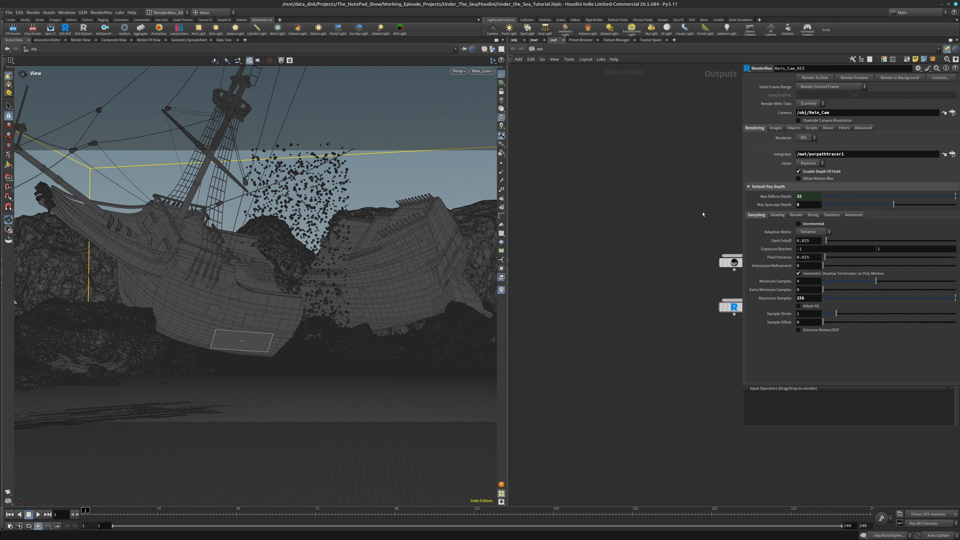
key("h")
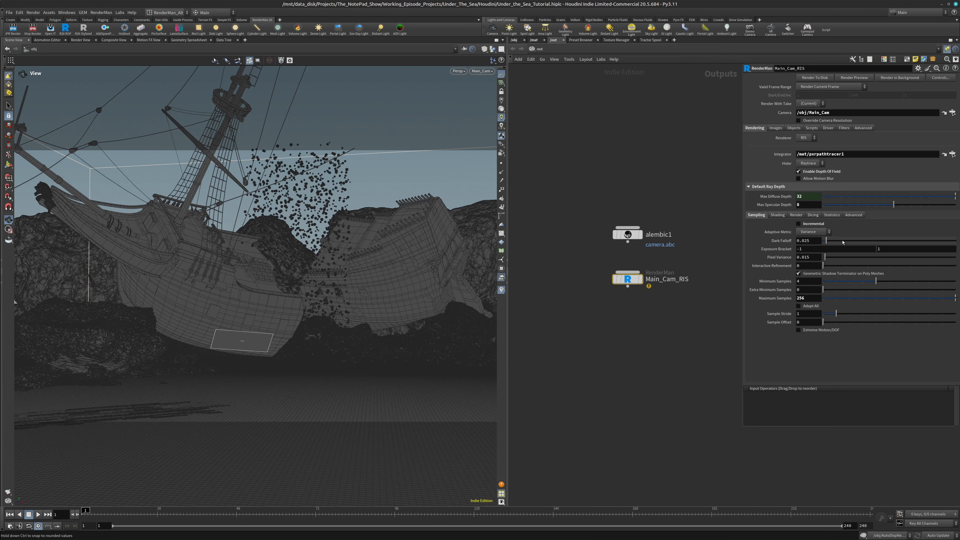
left_click(776, 127)
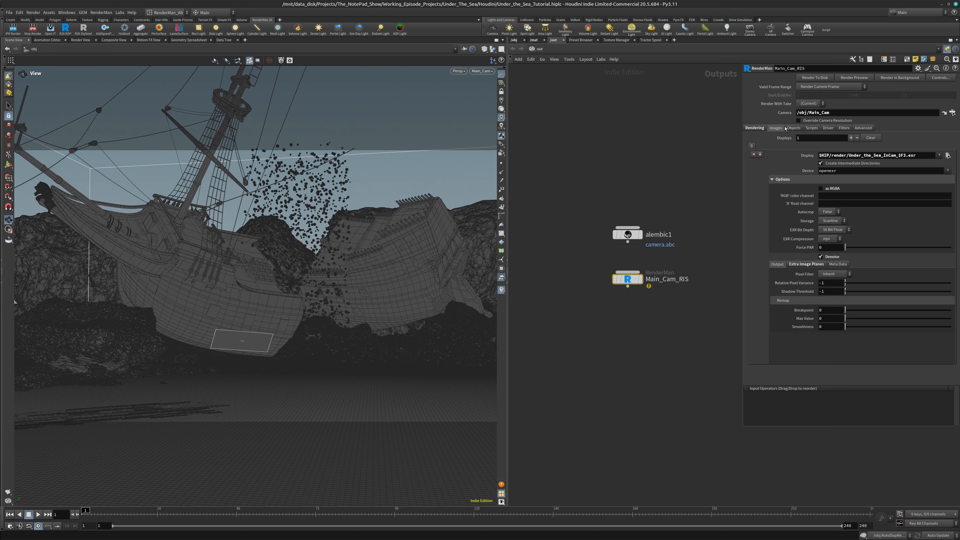
left_click_drag(883, 155, 897, 156)
type("Holdout")
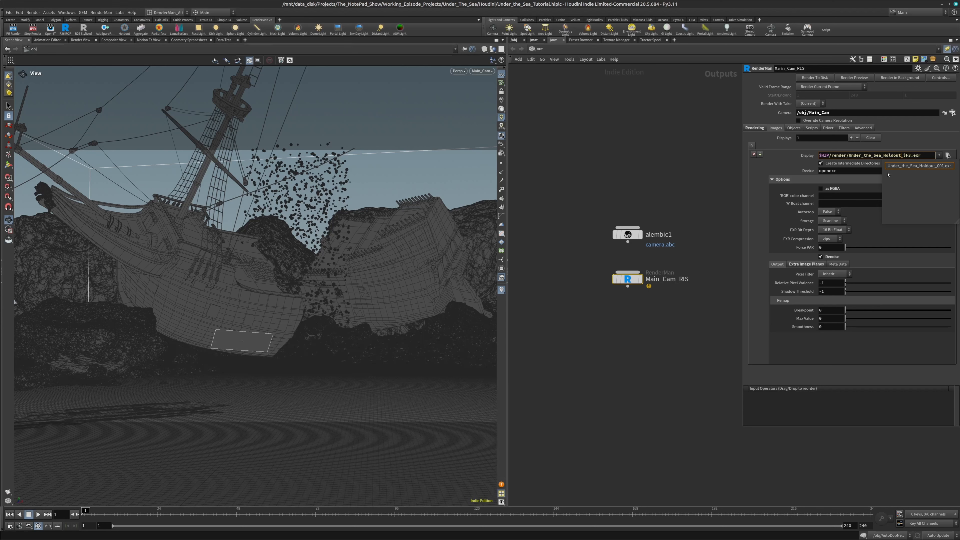
key("Return")
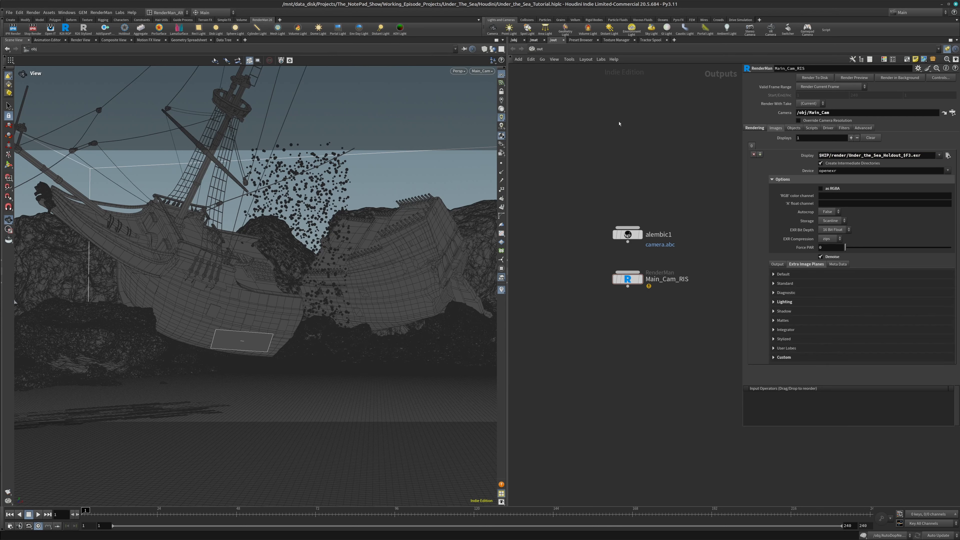
Disable Holdout together on The_Ship, Bubbles, all Rocks nodes, Pixar_Assets and Ocean_Floor in the object network
left_click(515, 40)
left_click(562, 282)
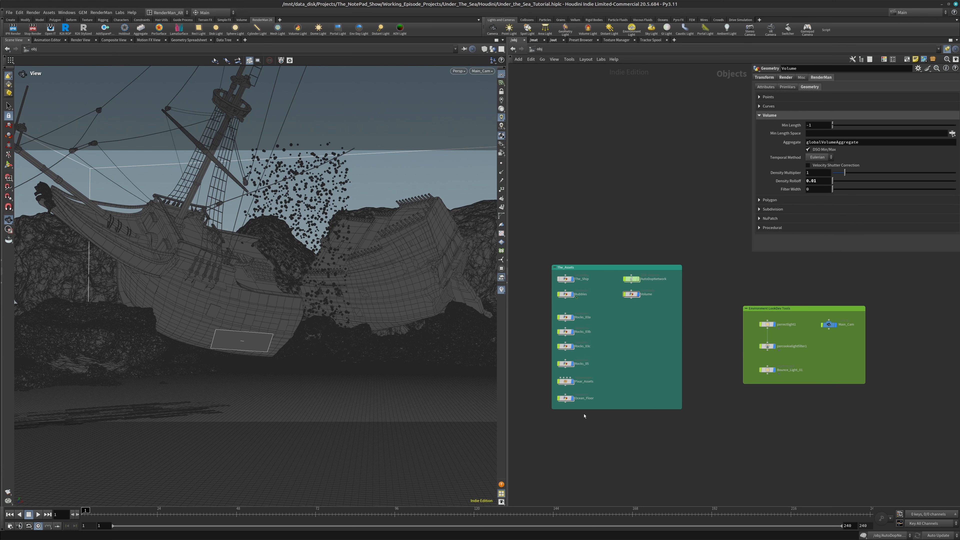
left_click_drag(578, 409, 573, 433)
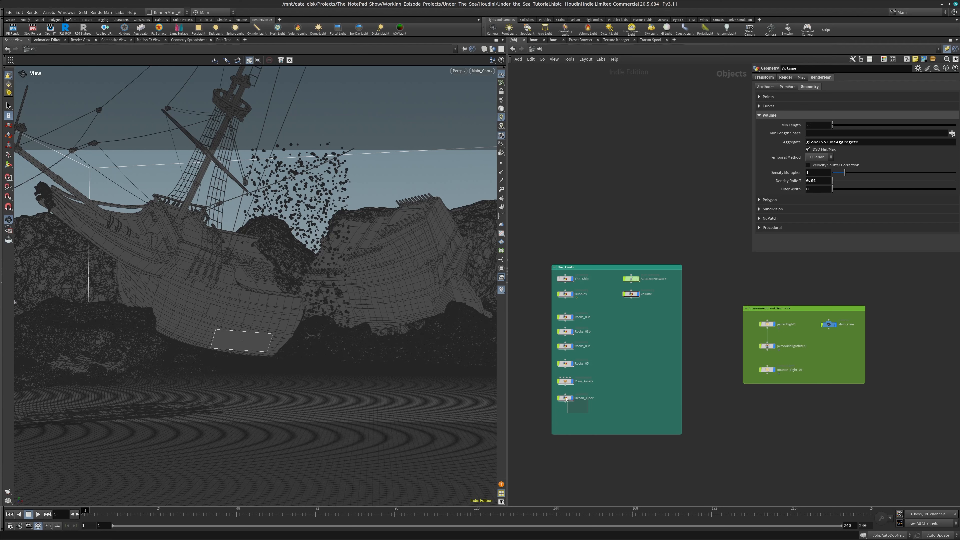
mouse_move(566, 400)
left_mouse_down()
mouse_move(565, 273)
mouse_move(556, 265)
left_mouse_up()
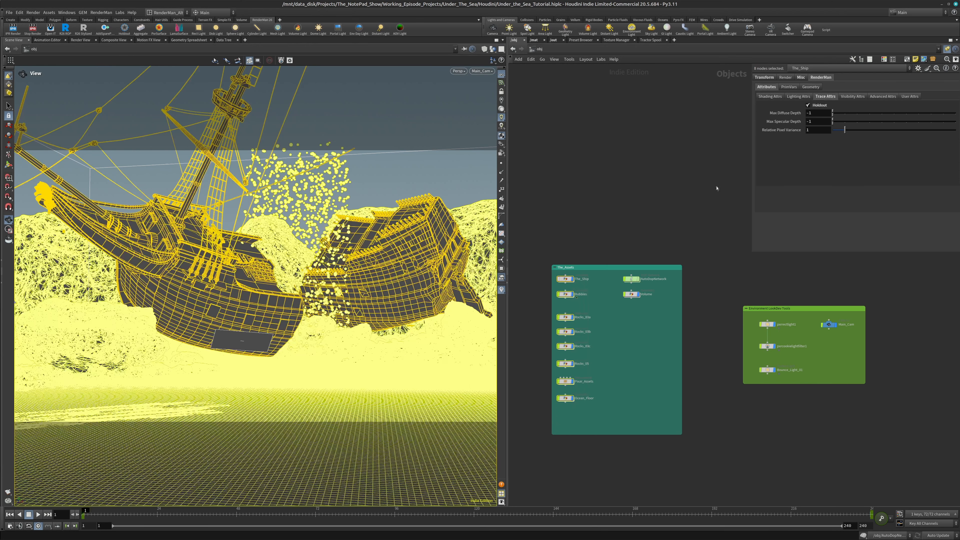
left_click(808, 105)
left_click(634, 316)
Disable Holdout on the Planks and Cabinet geometry inside Pixar_Assets
double_click(568, 383)
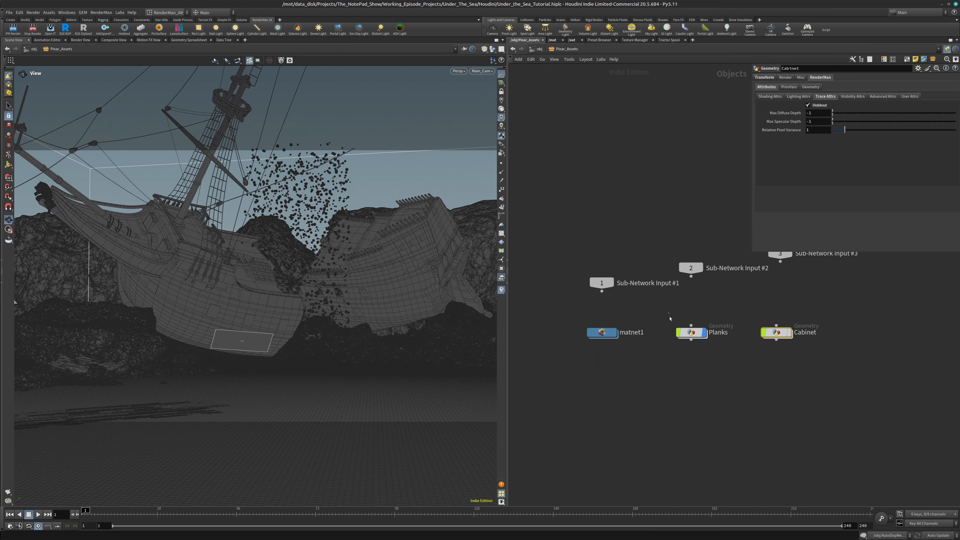
left_click_drag(668, 313, 809, 362)
left_click(809, 105)
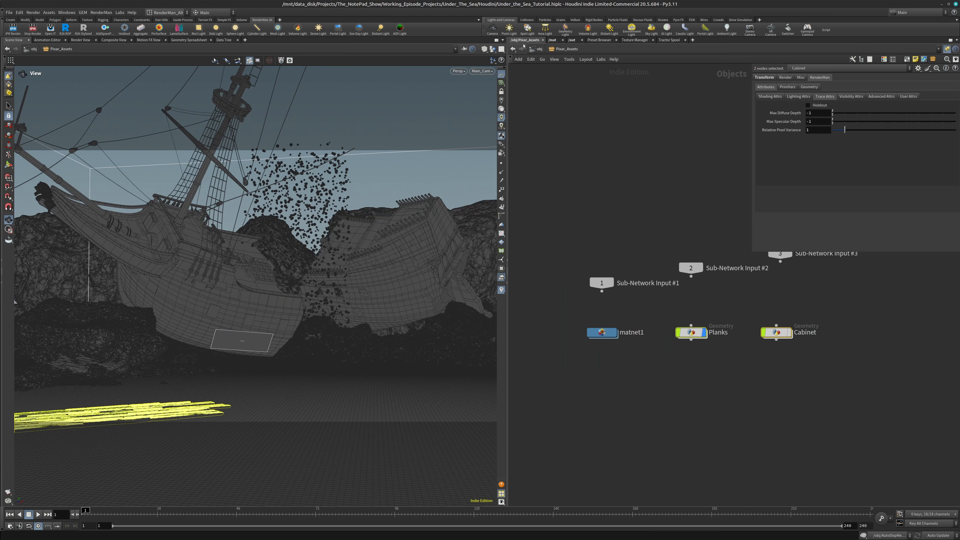
Return to the object-level network and turn off the Volume node's display
left_click(540, 49)
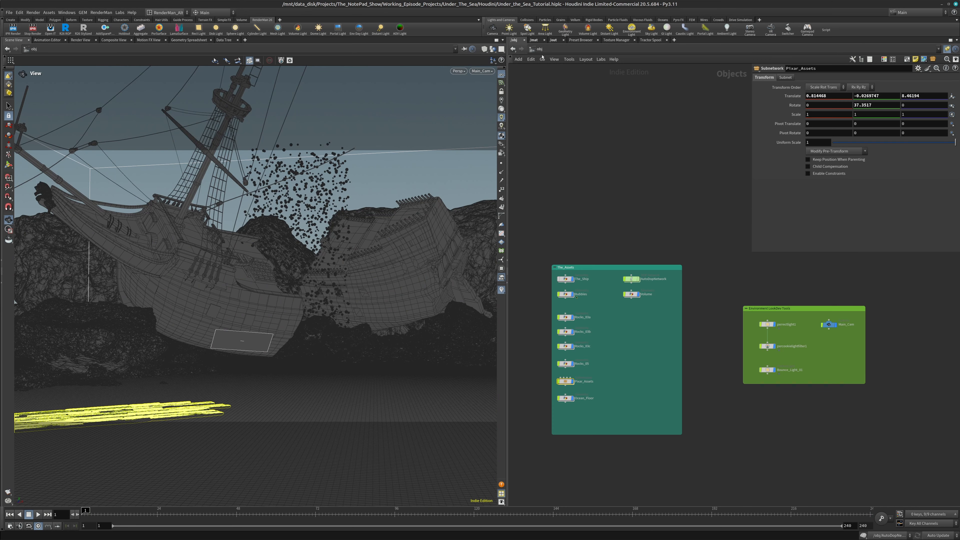
left_click(641, 333)
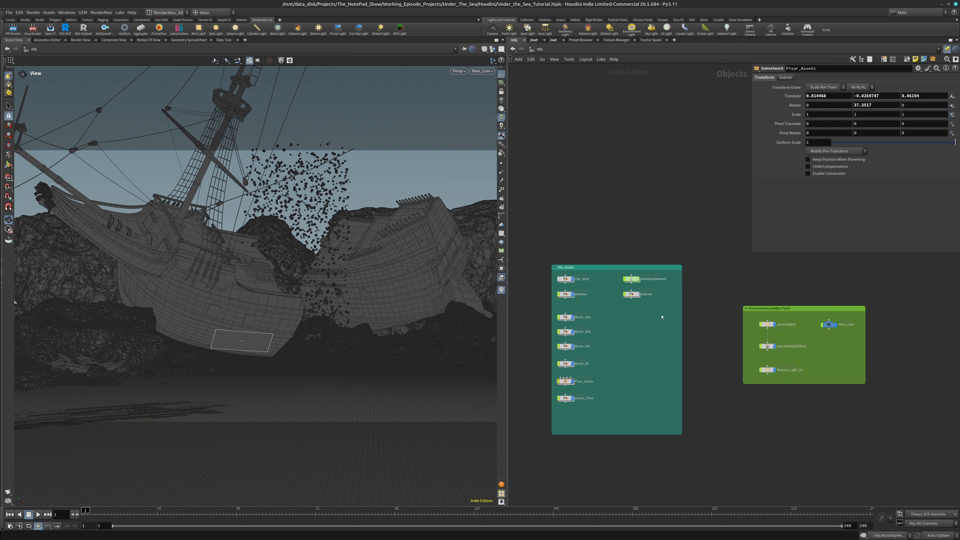
left_click(638, 296)
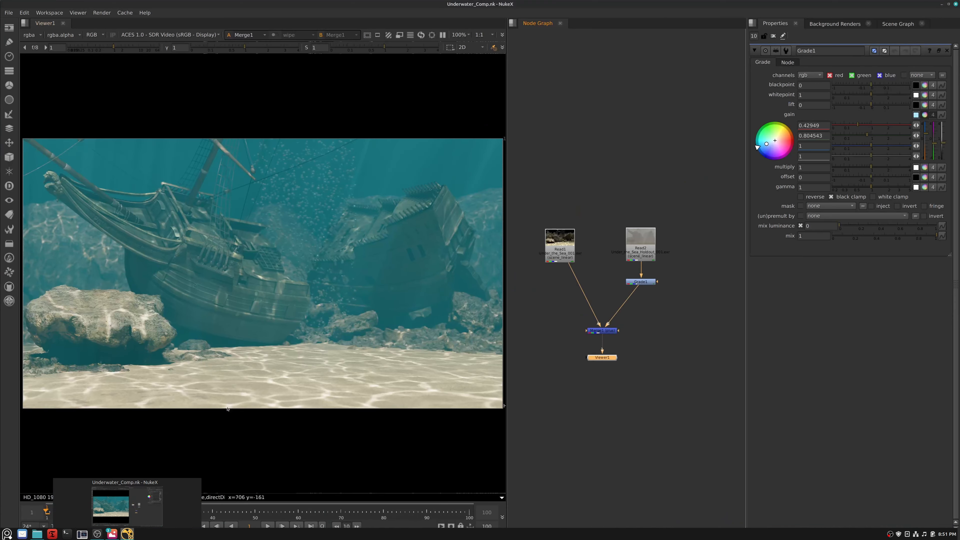
Switch to the Underwater_Comp.nk script in NukeX and view the Read1 scene render and the Read2 holdout render separately
left_click(127, 534)
left_click(564, 246)
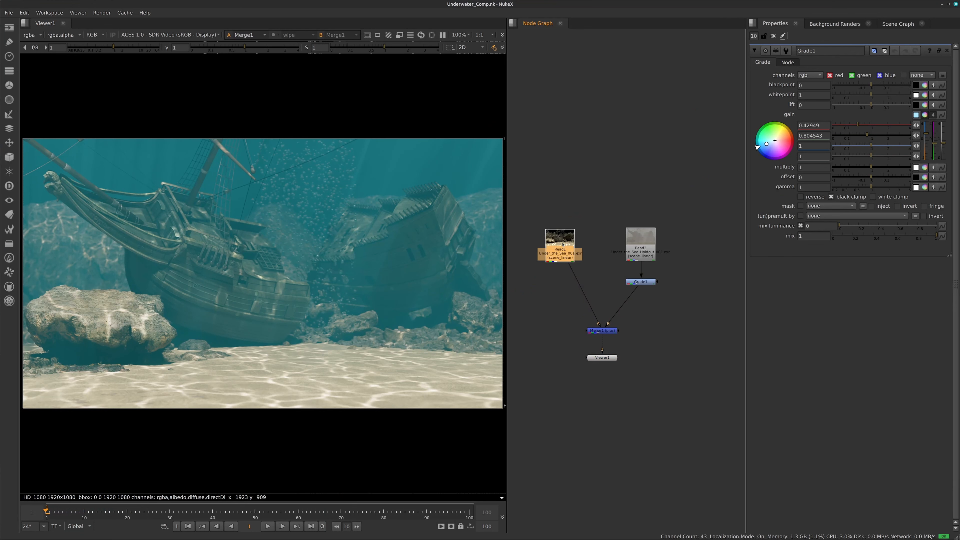
left_click_drag(607, 360, 579, 398)
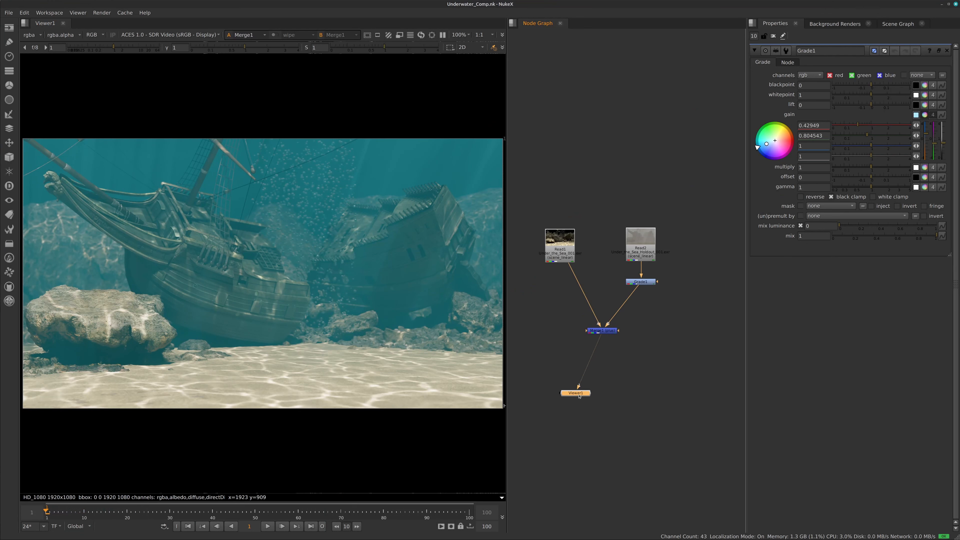
left_click(564, 242)
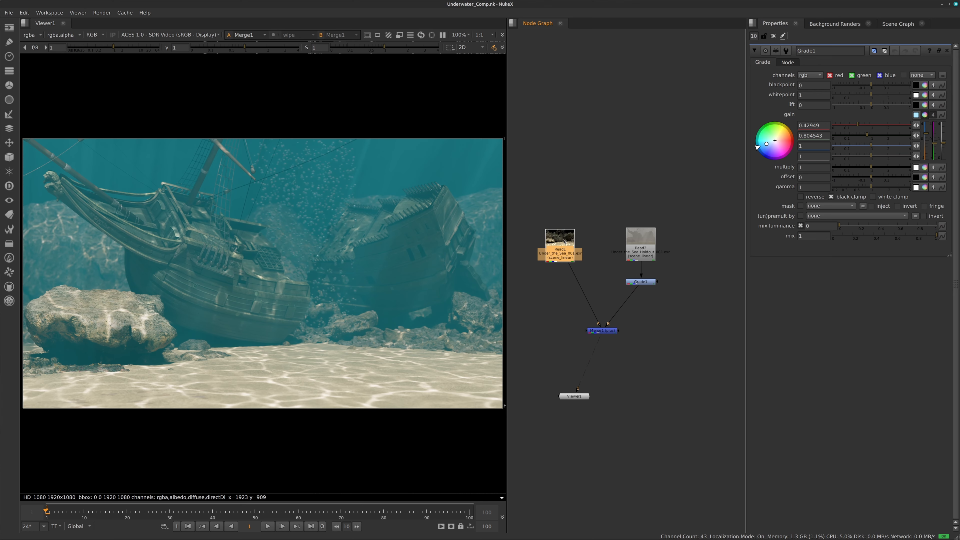
key("1")
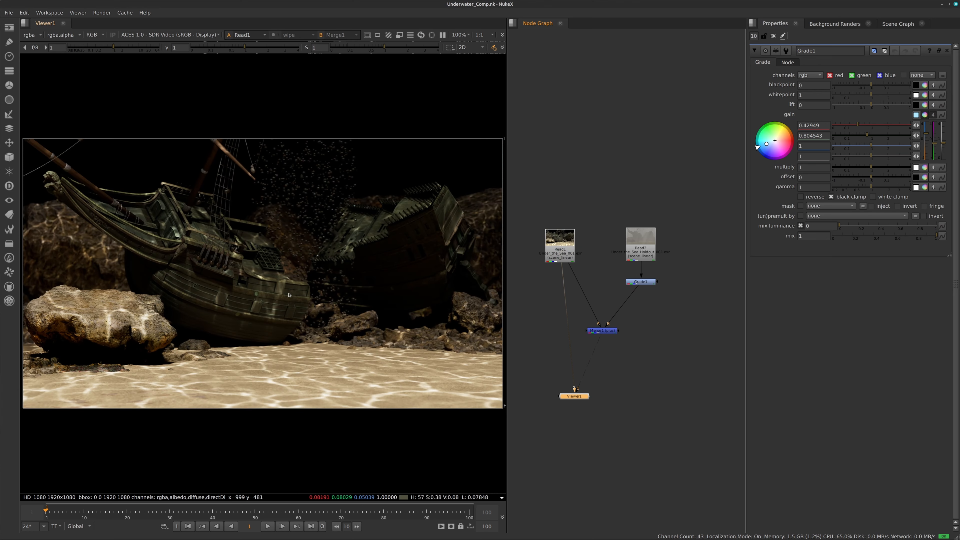
left_click(647, 239)
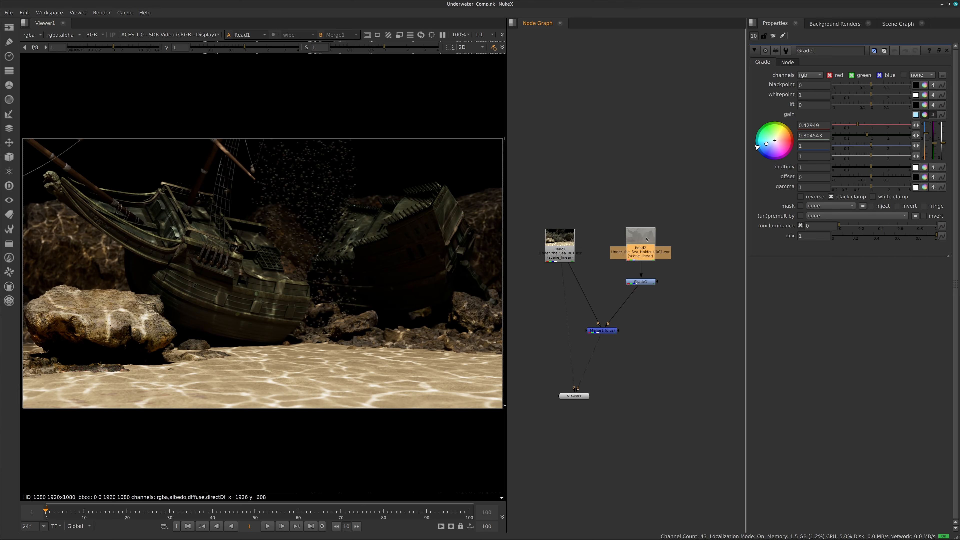
key("2")
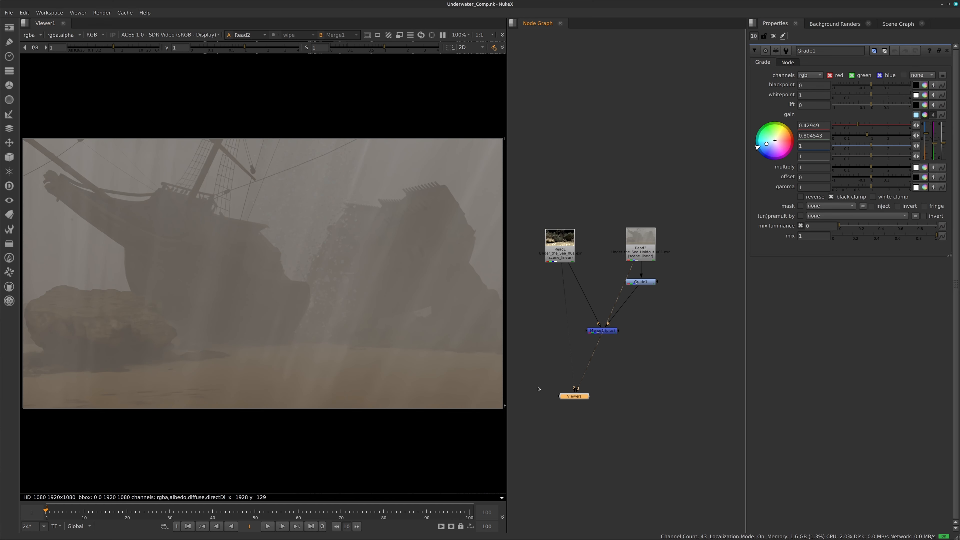
Place the Viewer below Merge1, display the merged composite and examine its Read1, Merge1 and Read2 nodes
left_click_drag(578, 391, 607, 392)
key("1")
left_click(563, 242)
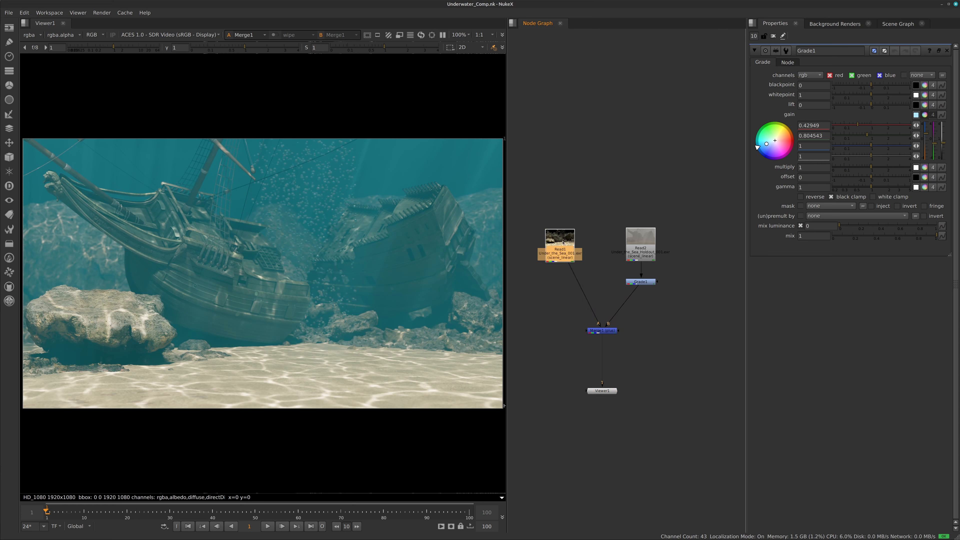
left_click(605, 332)
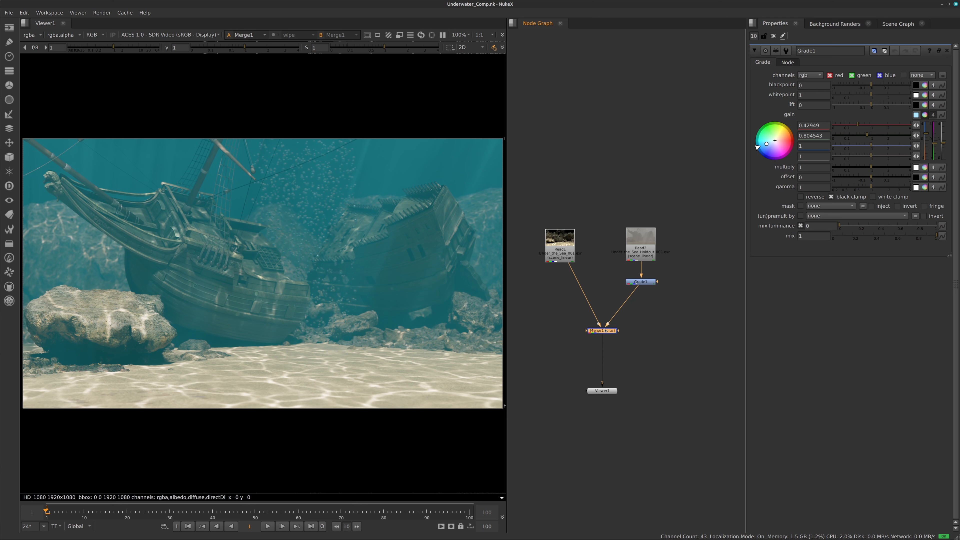
left_click(633, 236)
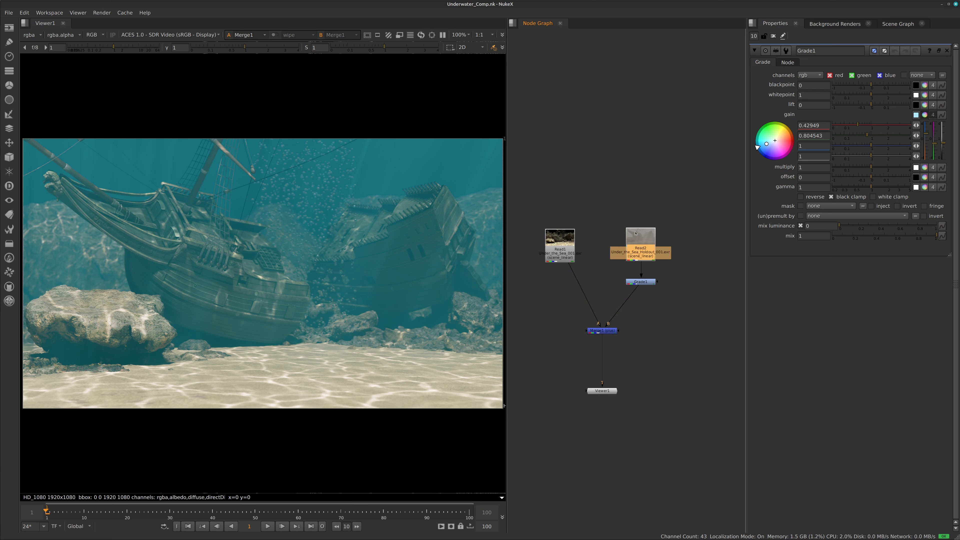
Try a bluer Grade1 gain of red 0 and green 0.551098, with lift values of -0.13 and 0.3
left_click(644, 285)
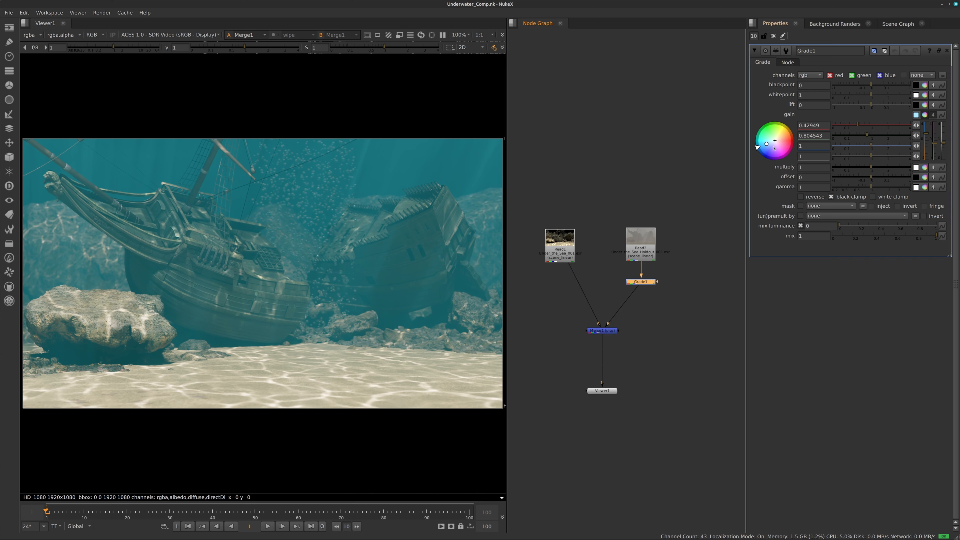
mouse_move(761, 147)
left_mouse_down()
mouse_move(753, 127)
mouse_move(755, 153)
mouse_move(771, 162)
mouse_move(759, 149)
left_mouse_up()
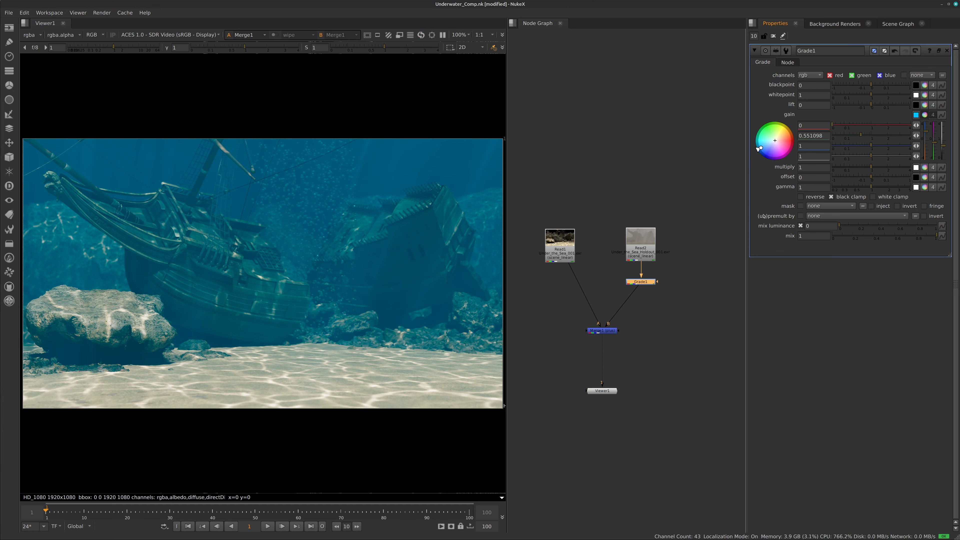
left_click_drag(871, 106, 857, 109)
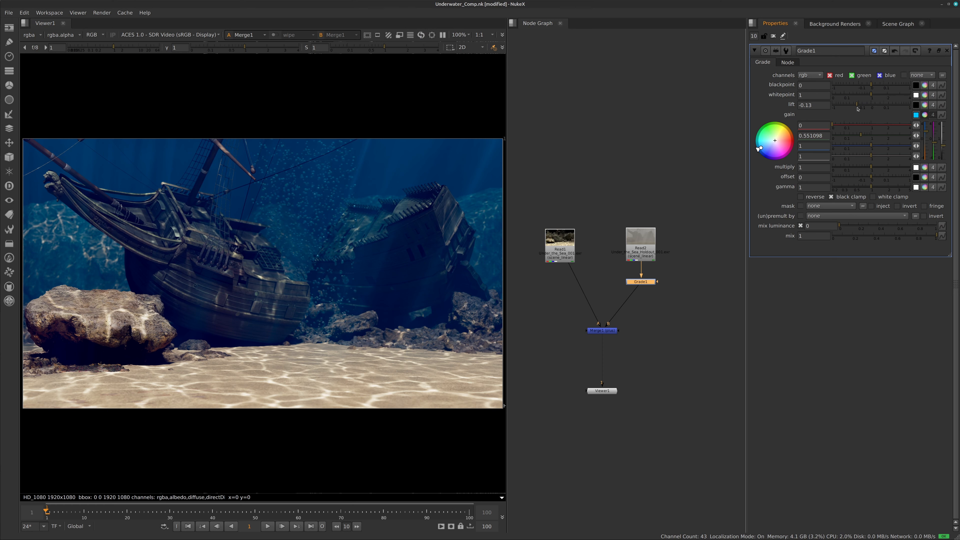
left_click_drag(858, 109, 892, 103)
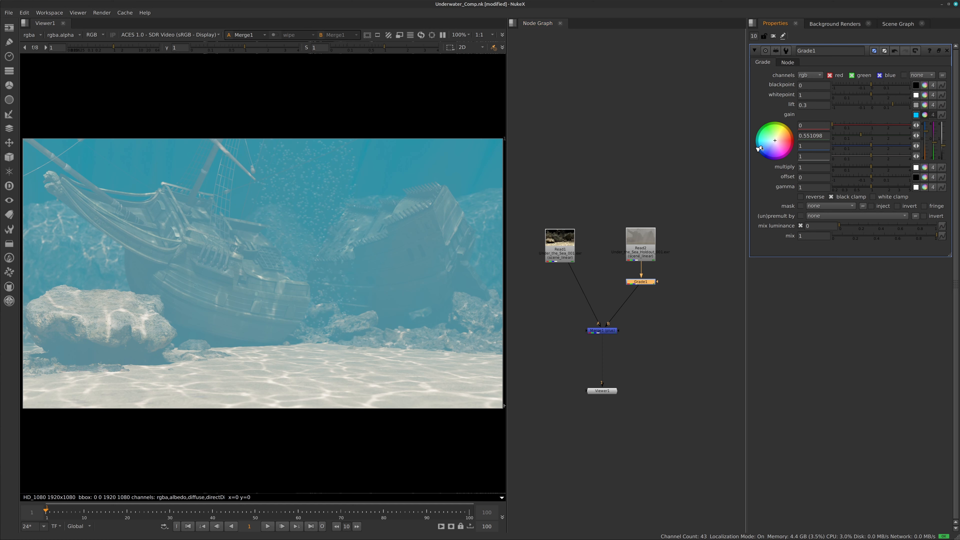
Set Grade1's gain to a teal tint of red 0.412548, green 0.790228 and blue 1, with lift at 0 and gamma at 1
mouse_move(758, 148)
left_mouse_down()
mouse_move(767, 145)
mouse_move(760, 155)
left_mouse_up()
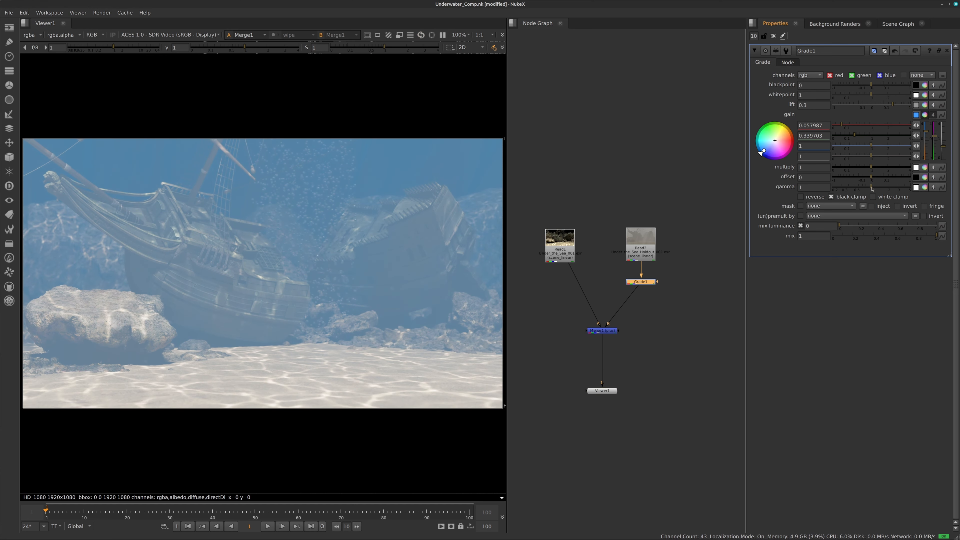
mouse_move(872, 188)
left_mouse_down()
mouse_move(846, 186)
mouse_move(872, 190)
left_mouse_up()
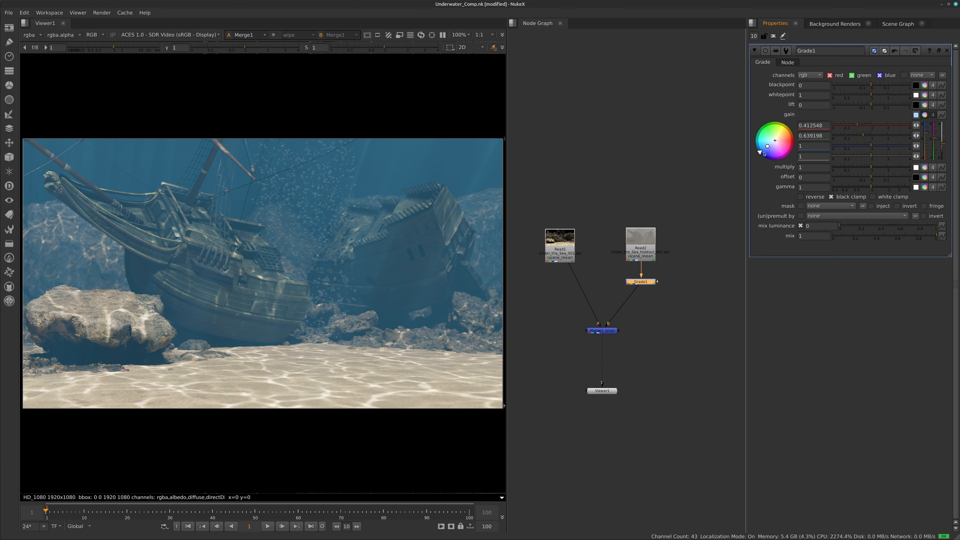
left_click_drag(763, 153, 757, 148)
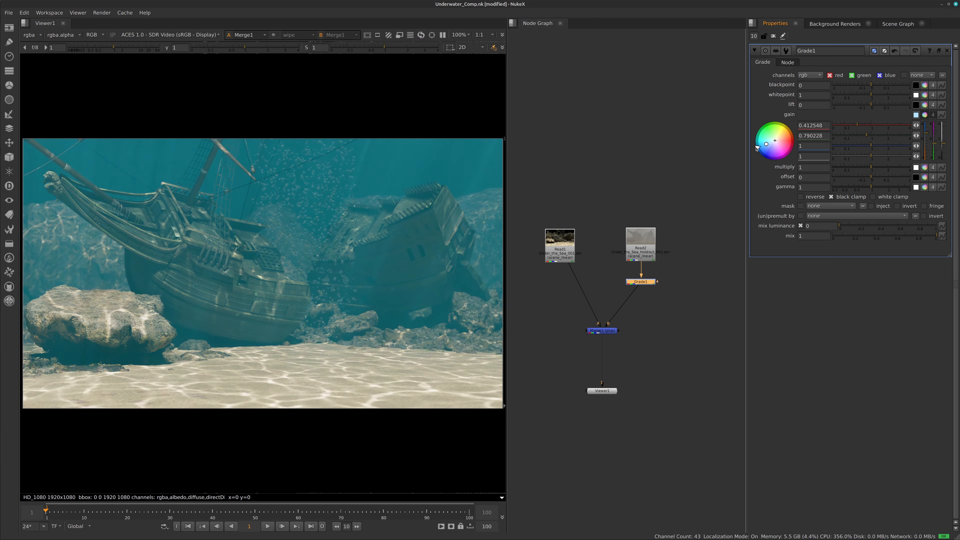